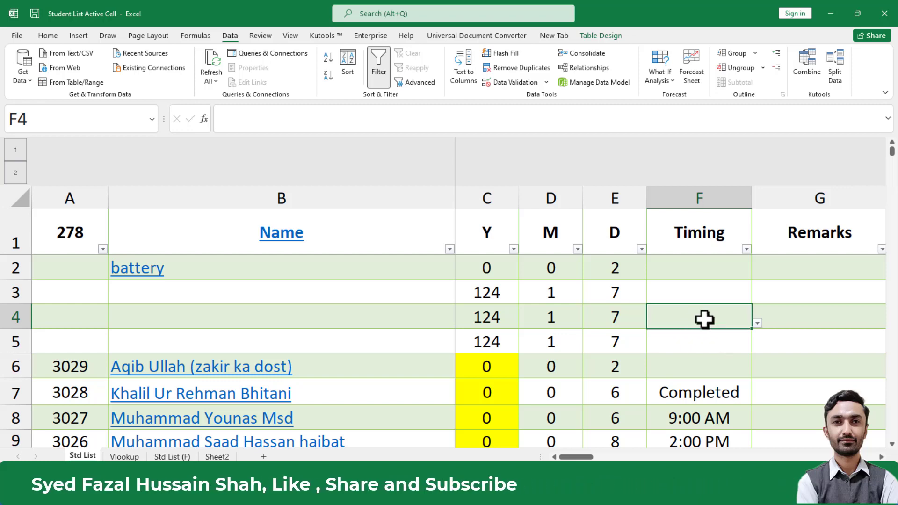
Step: Try to enter asdf in the Timing cell F4, then cancel the entry
type("asdf")
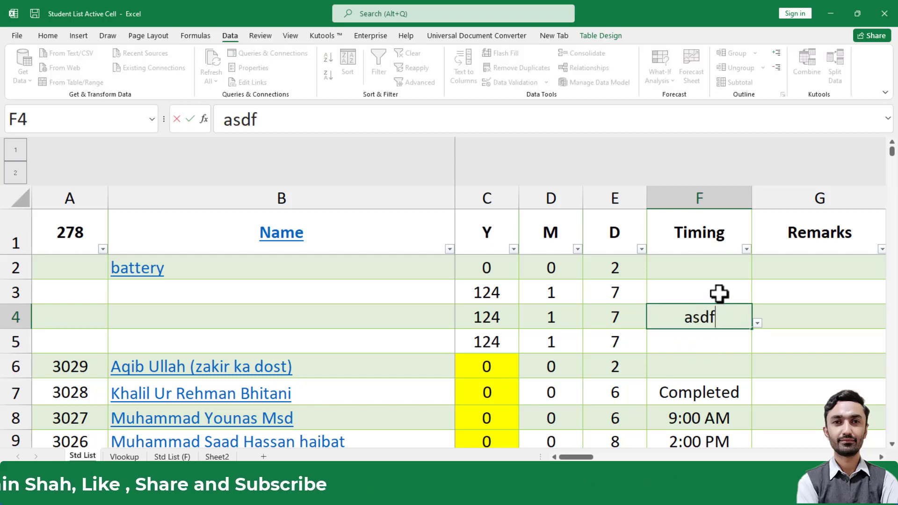
key("Return")
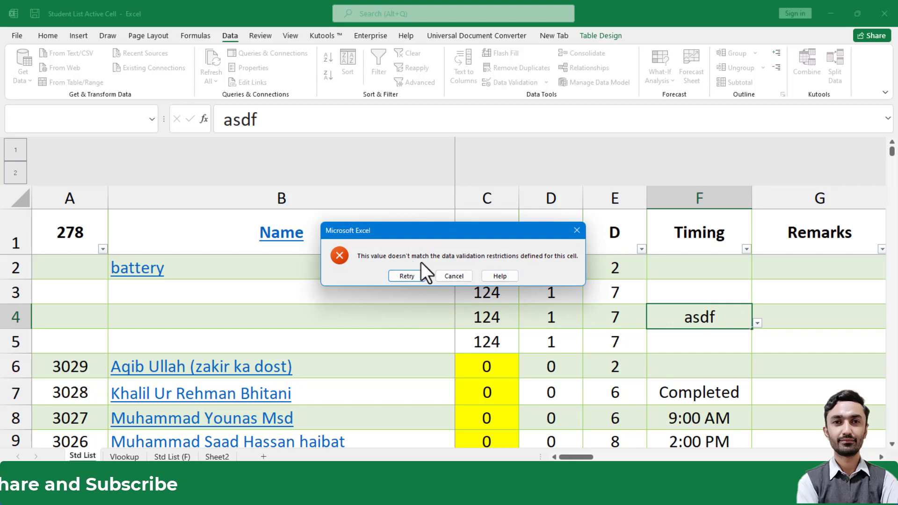
left_click(453, 276)
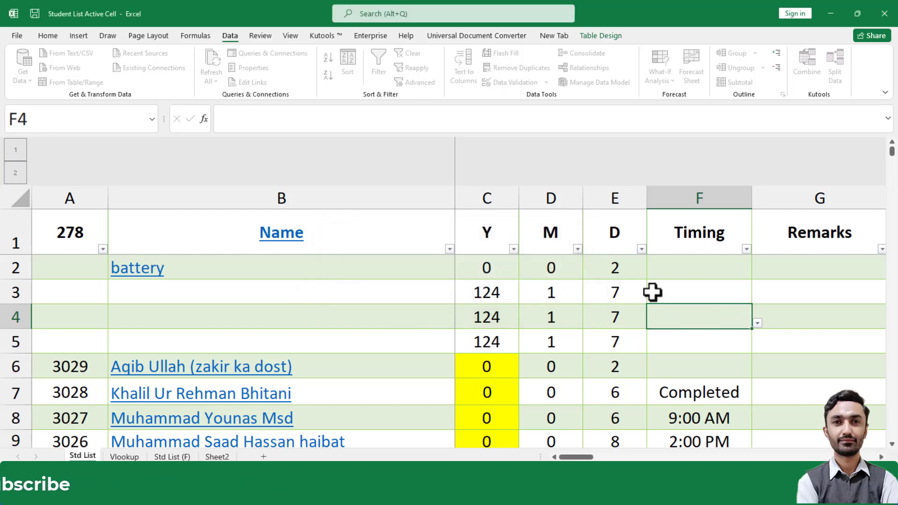
Step: Choose 9:30 AM from the in-cell list of Timing cell F3
left_click(742, 298)
left_click(756, 298)
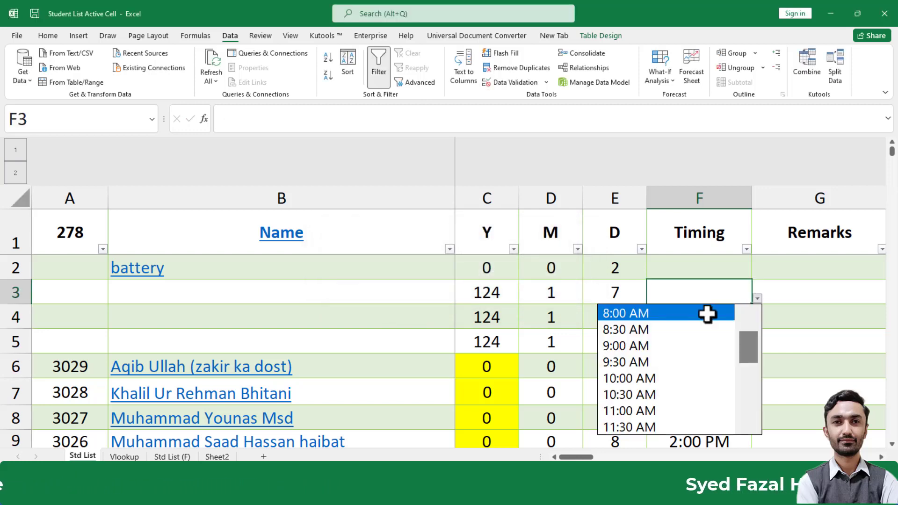
left_click(676, 363)
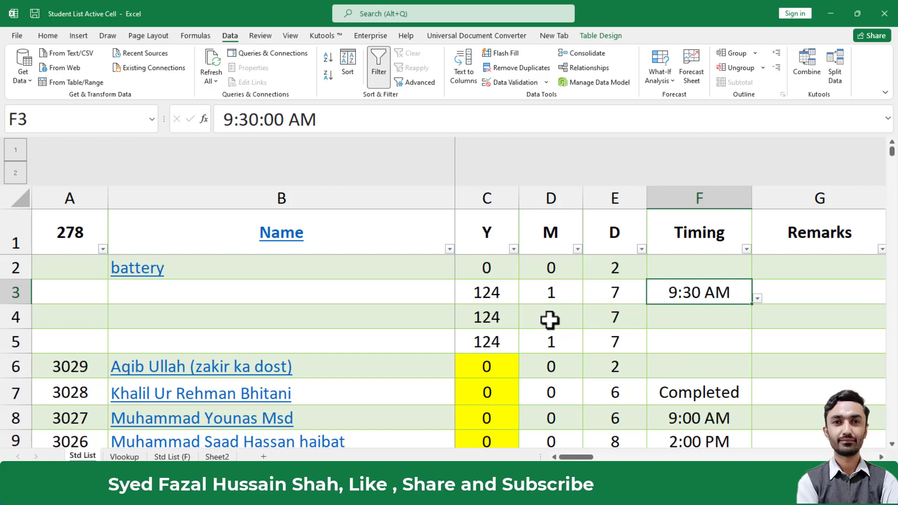
Step: Examine the data validation criteria and the allowed data types for cell F3, leaving the settings as they are
left_click(519, 84)
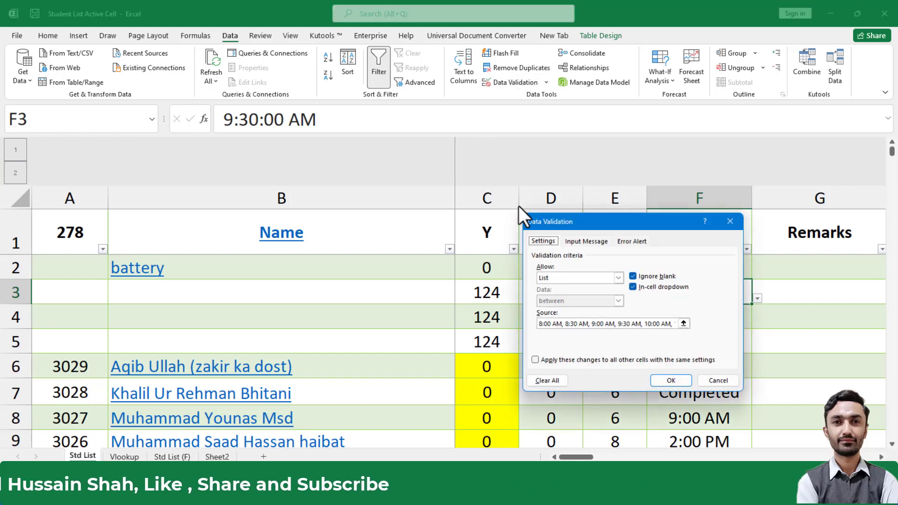
left_click(589, 277)
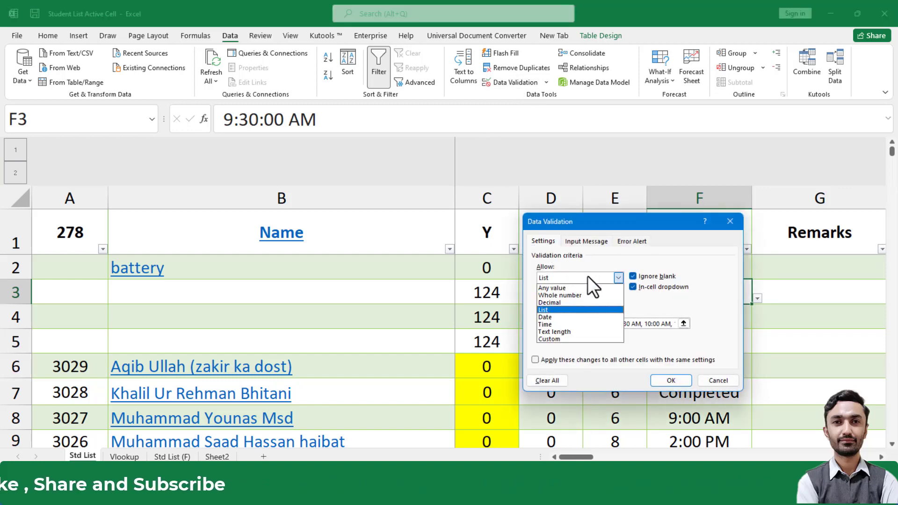
left_click(718, 380)
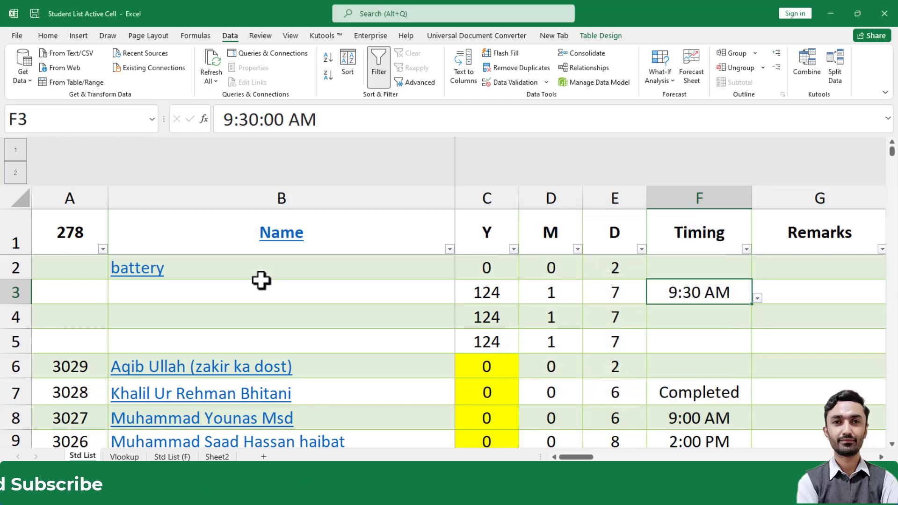
Step: Create a blank workbook and put a thick outside border around the range B2:E8
left_click(305, 293)
key("ctrl+n")
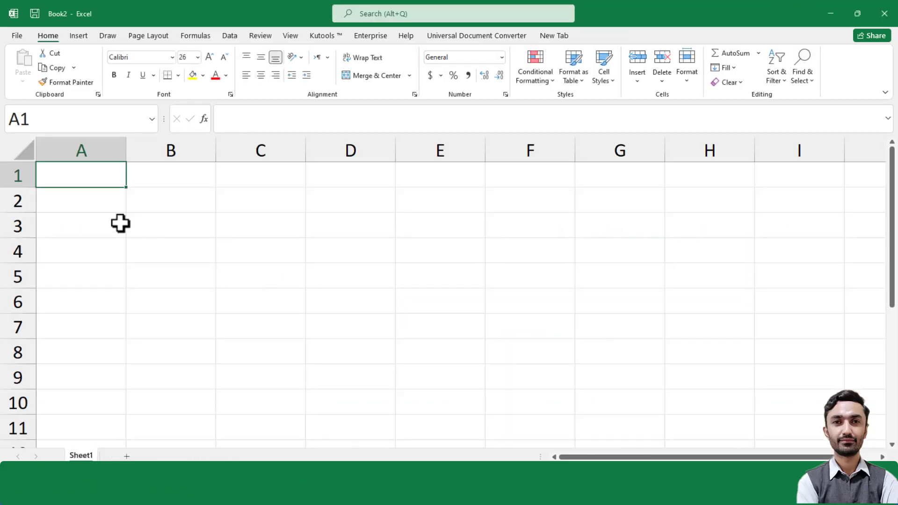
left_click_drag(134, 197, 422, 343)
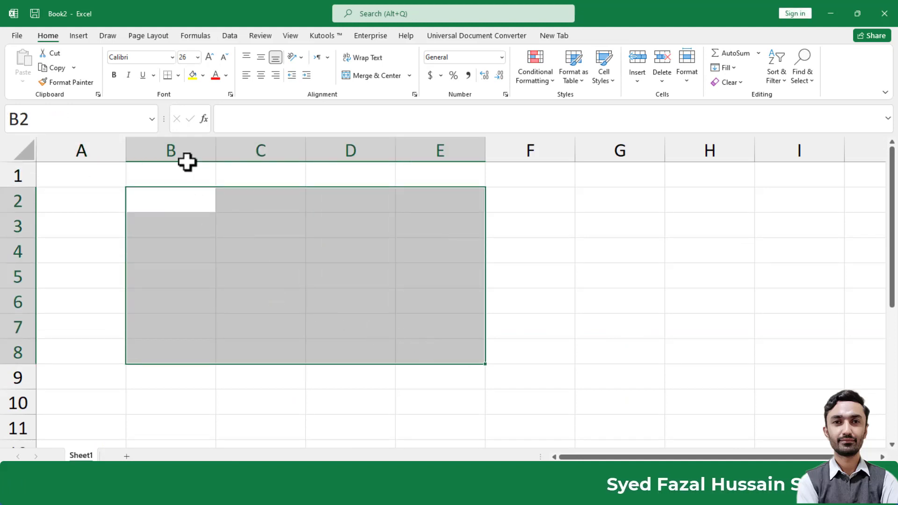
left_click(178, 75)
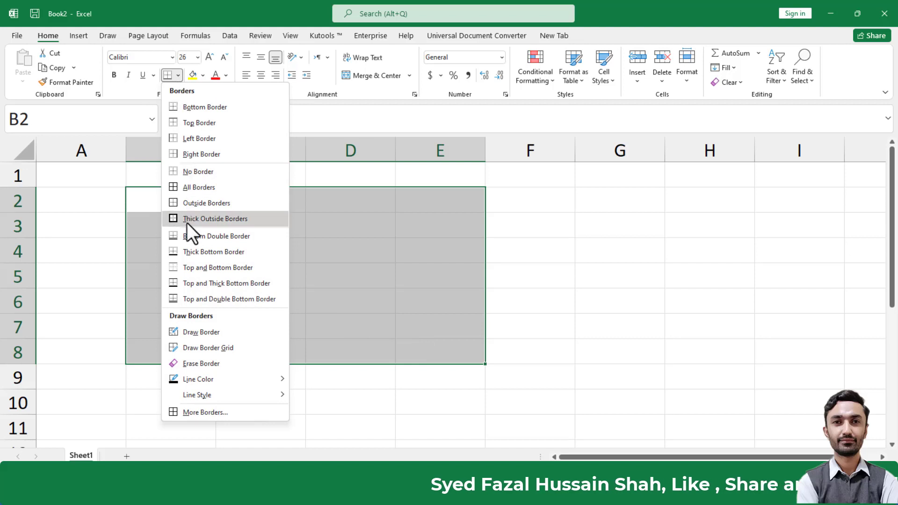
left_click(200, 219)
left_click(281, 243)
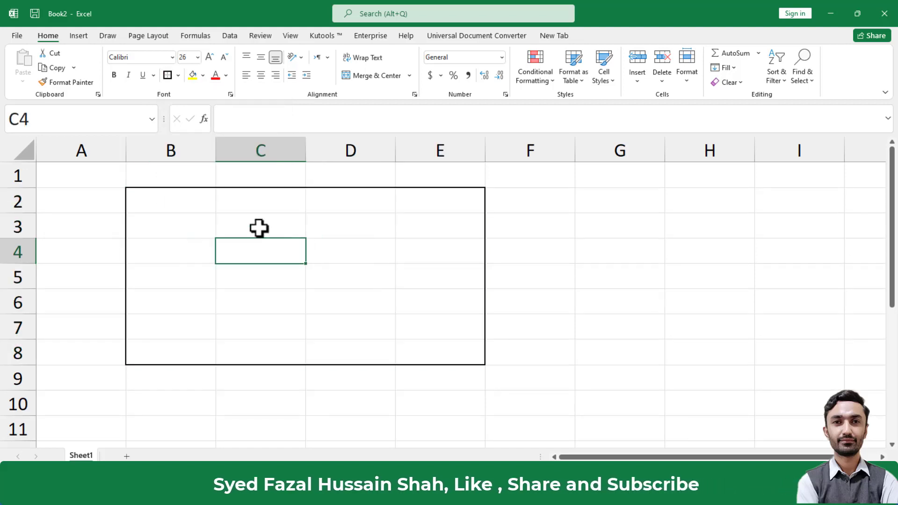
Step: Enter 45 in cells B3 and C3, and 456 in cells C4 and D4
left_click(205, 220)
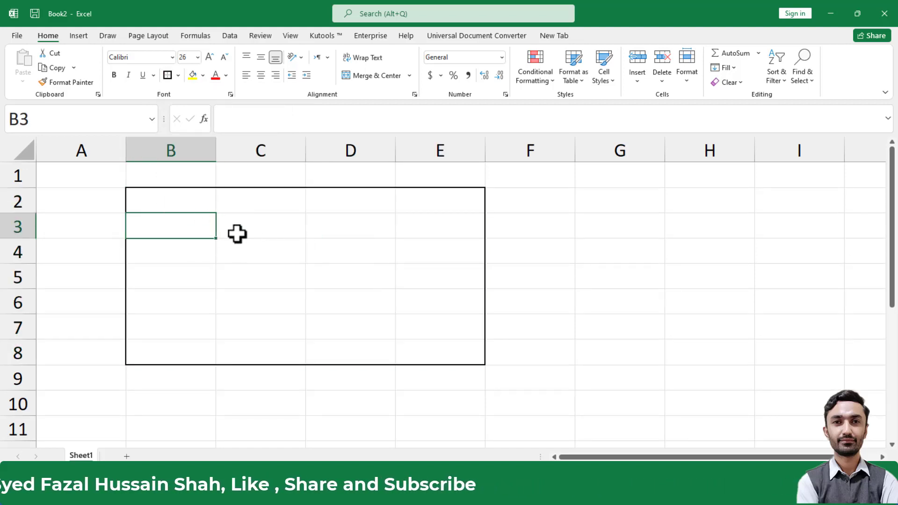
type("45")
left_click(237, 233)
type("45")
key("Return")
type("456")
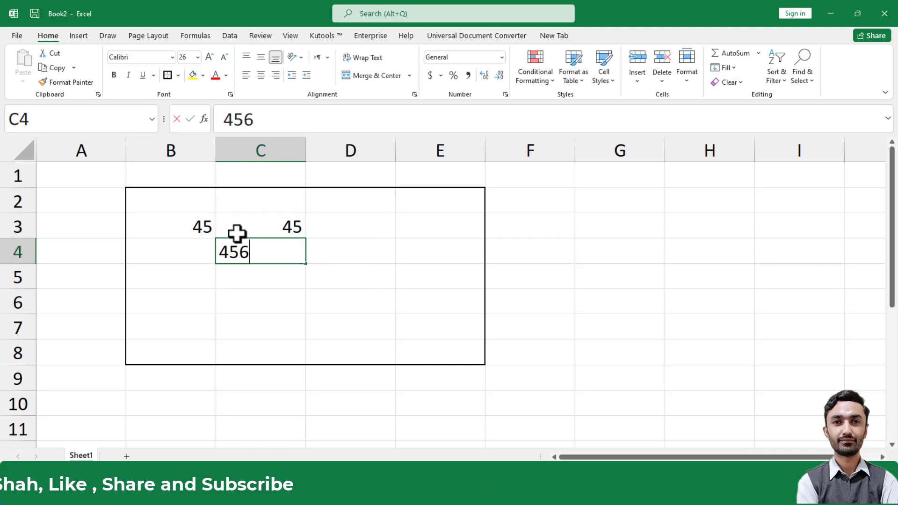
key("Tab")
type("456")
key("Tab")
Step: Enter 123 in E5, 456 in D6 and 123 in C6
key("Down")
type("123")
key("Return")
key("Left")
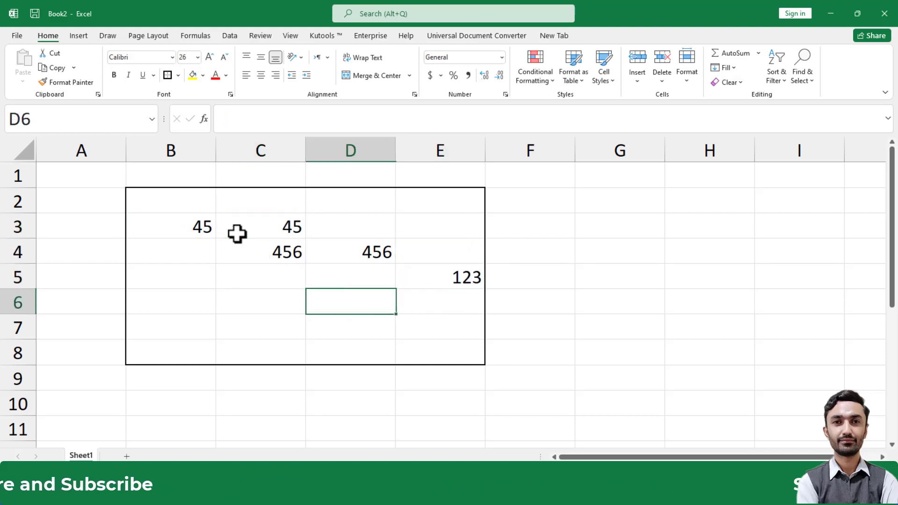
type("456")
key("Left")
type("123")
key("Left")
Step: Apply data validation to B2:E8 that allows only whole numbers between a minimum of 10 and a maximum of 50
left_click_drag(200, 196, 422, 352)
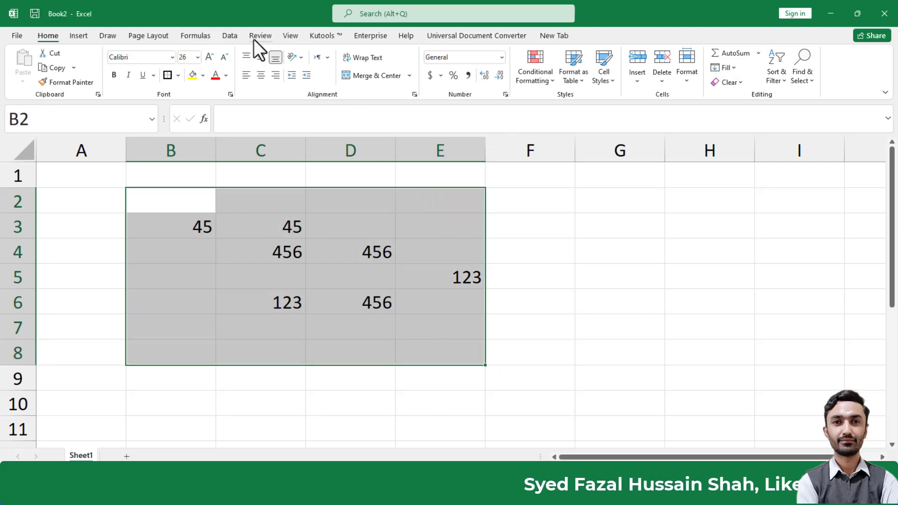
left_click(226, 35)
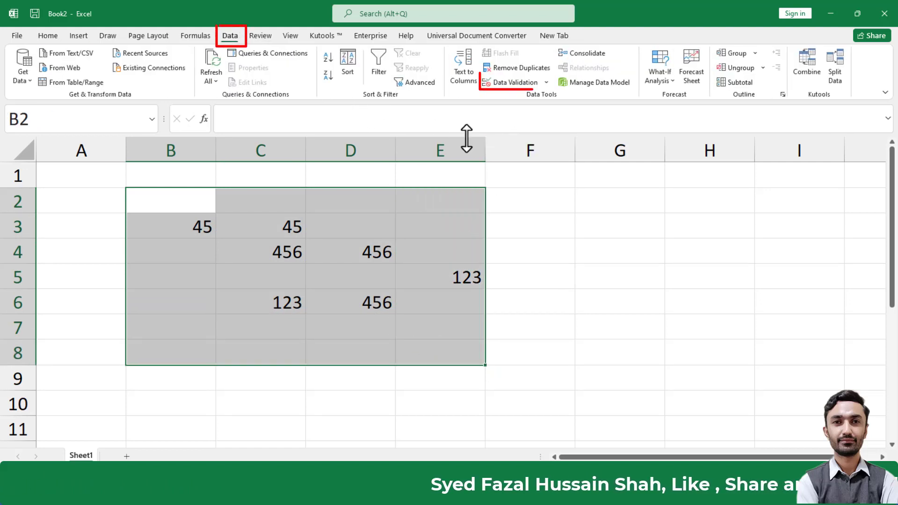
left_click(515, 83)
left_click(569, 278)
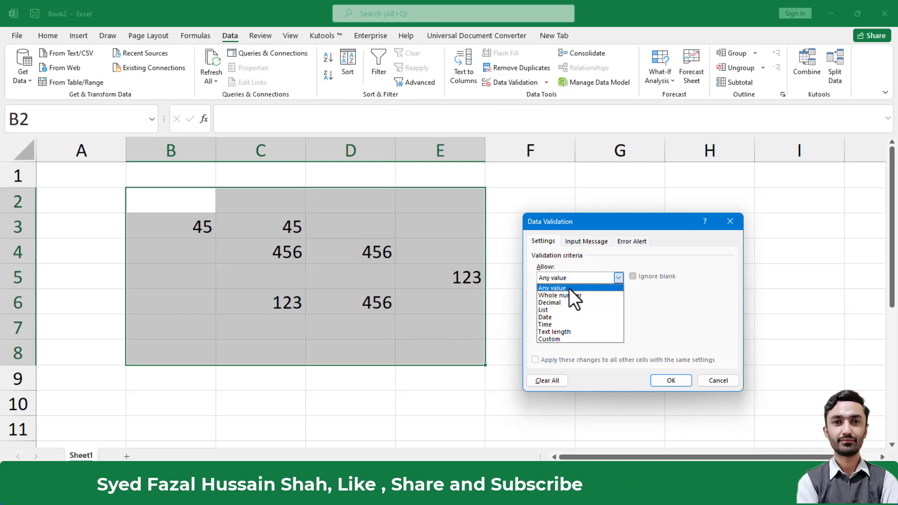
left_click(568, 293)
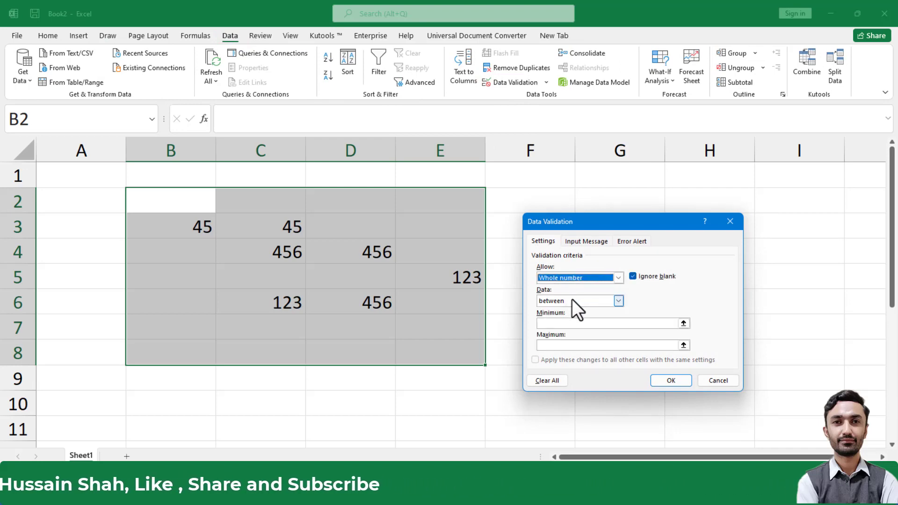
left_click(567, 323)
type("10")
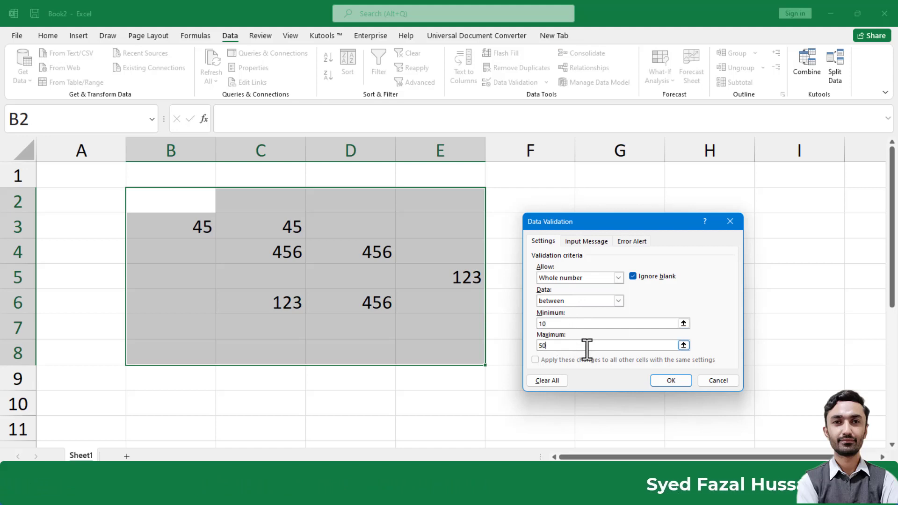
left_click(683, 380)
Step: Test the validated range by entering 44 in B5 and 50 in C5
left_click(212, 284)
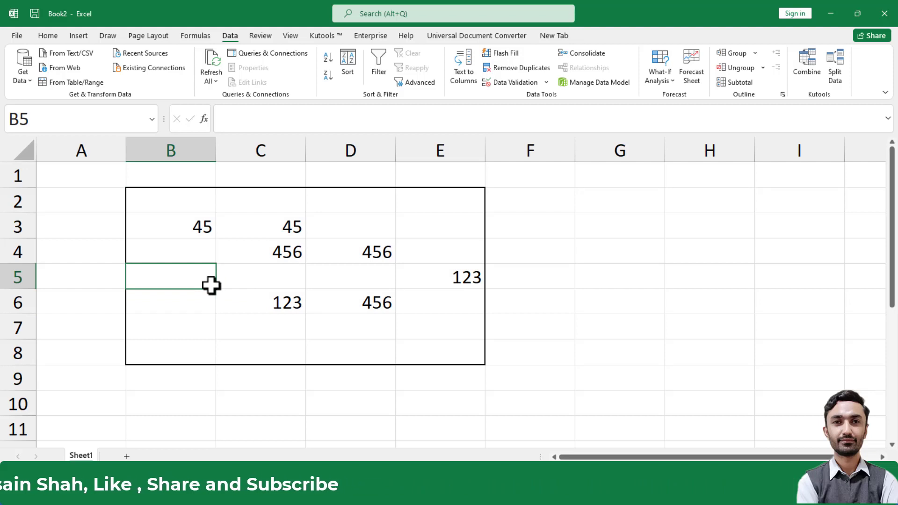
type("44")
key("Tab")
type("5")
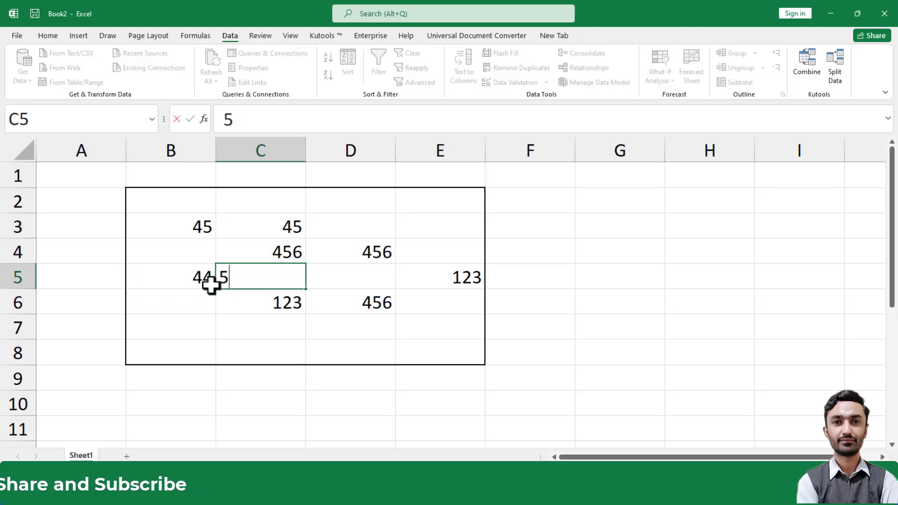
key("Return")
key("Return")
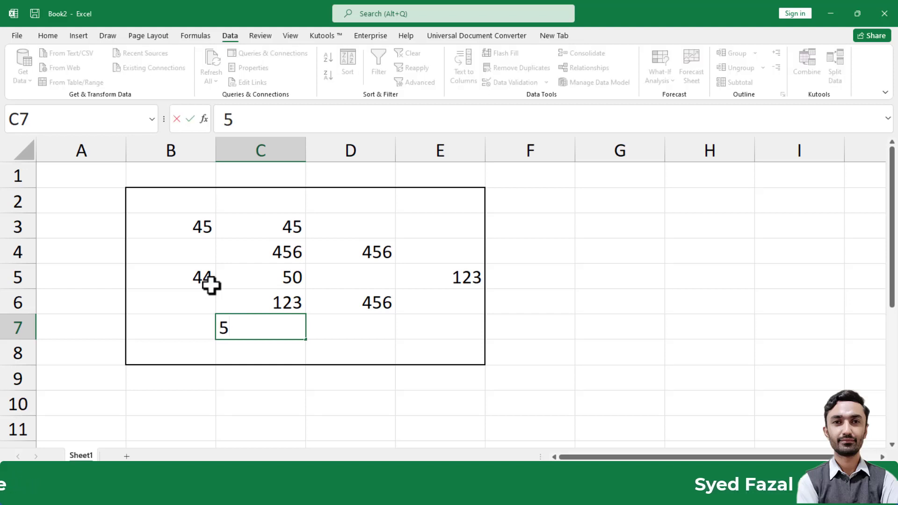
Step: Try to enter 51 in cell C7, then cancel the entry
type("51")
key("Return")
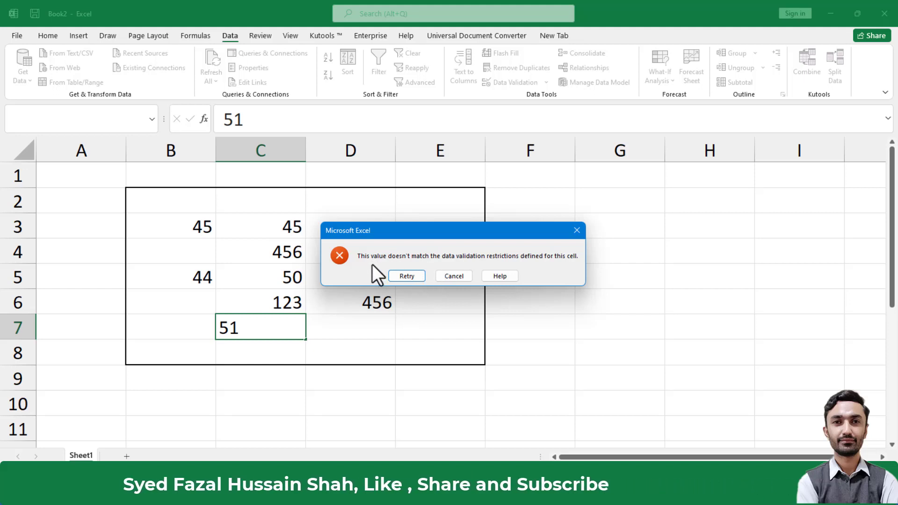
left_click(457, 277)
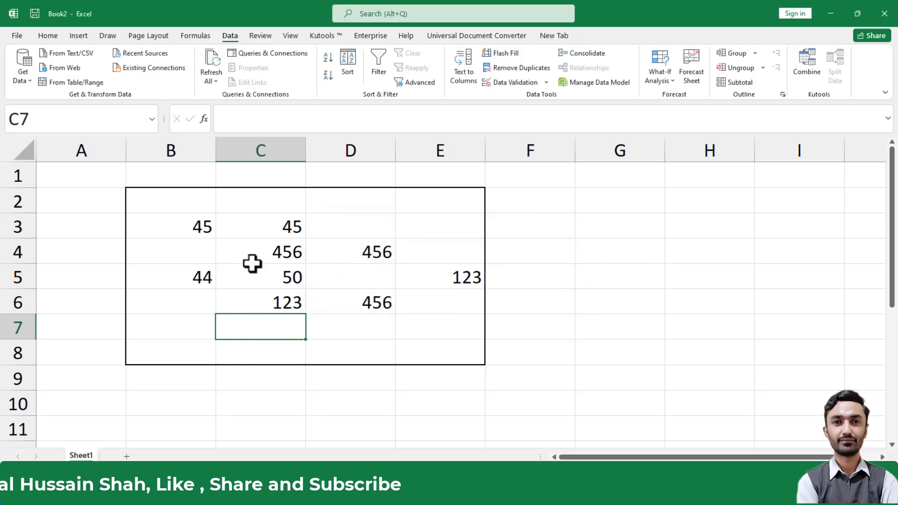
Step: Reopen the data validation settings for B2:E8 and title the input message Limited Area
left_click_drag(160, 206, 436, 349)
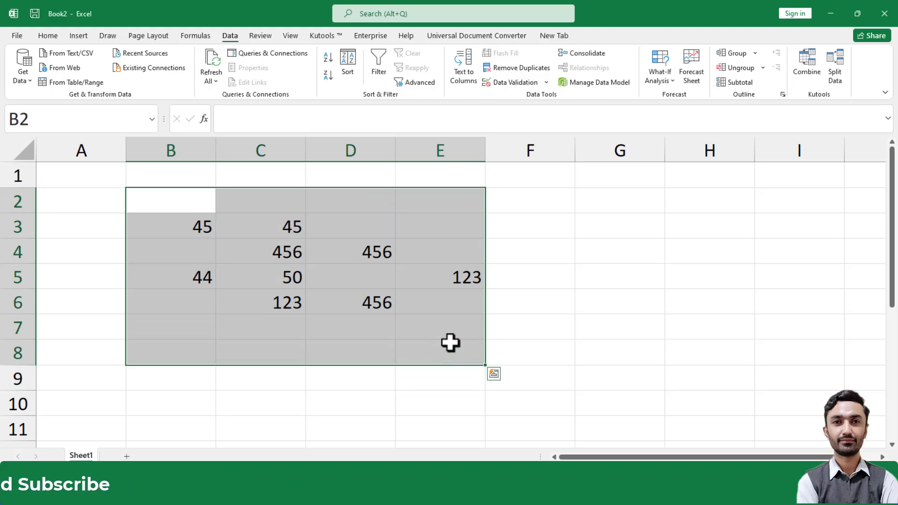
left_click(512, 85)
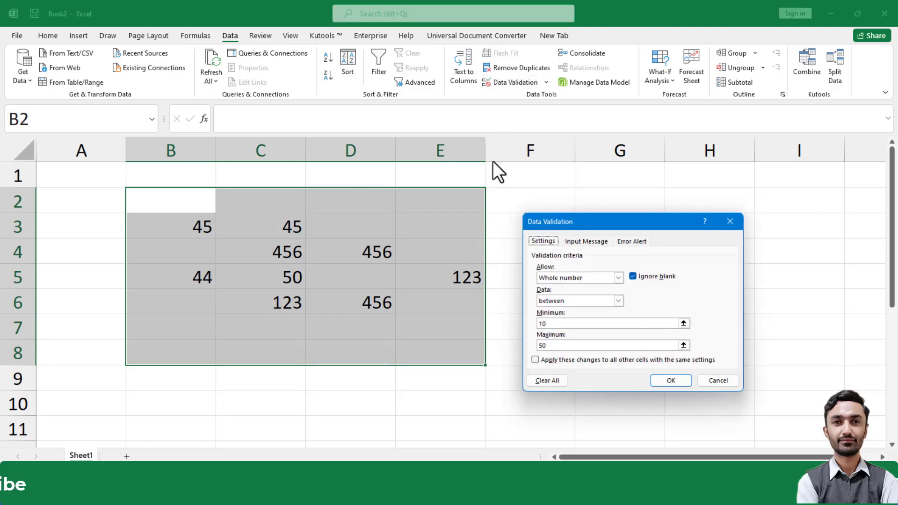
left_click(580, 242)
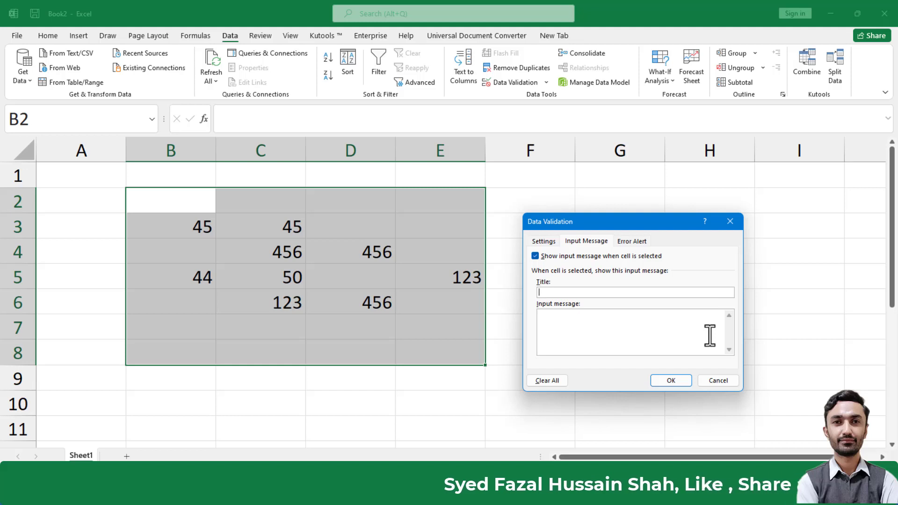
type("Limi")
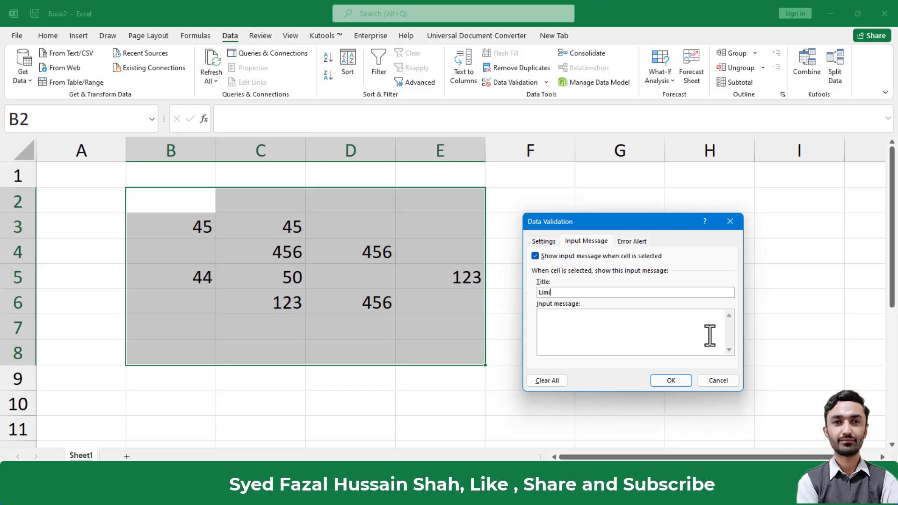
type("ted Area")
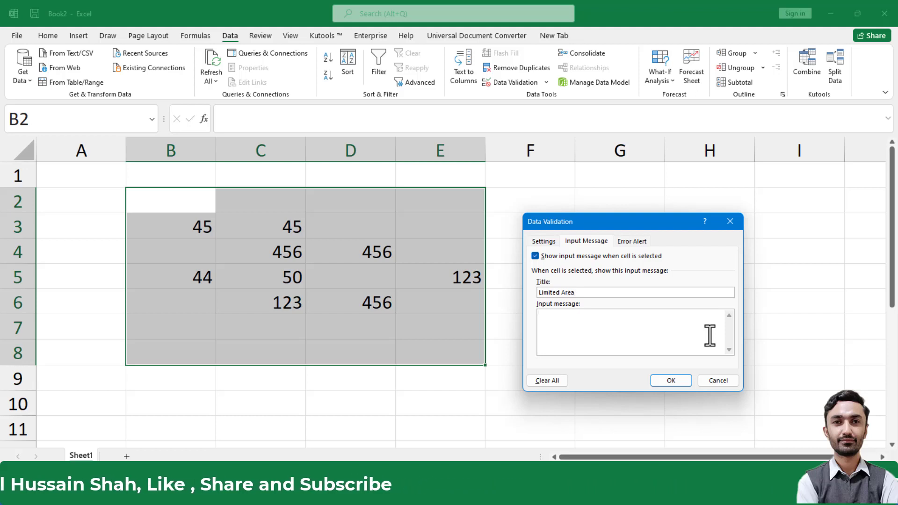
Step: Write the input message text "You can write b/w 10-50." for the validated range
left_click(709, 336)
type("Youb")
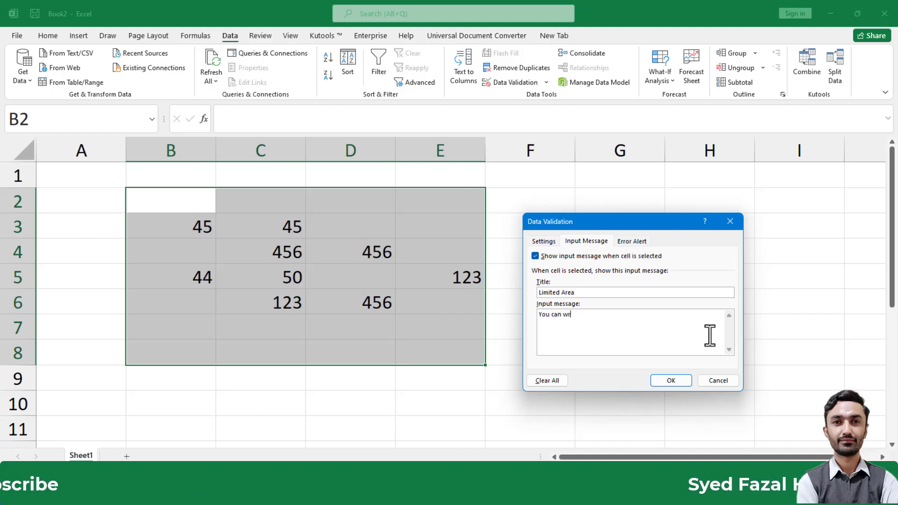
type("can write b/w ")
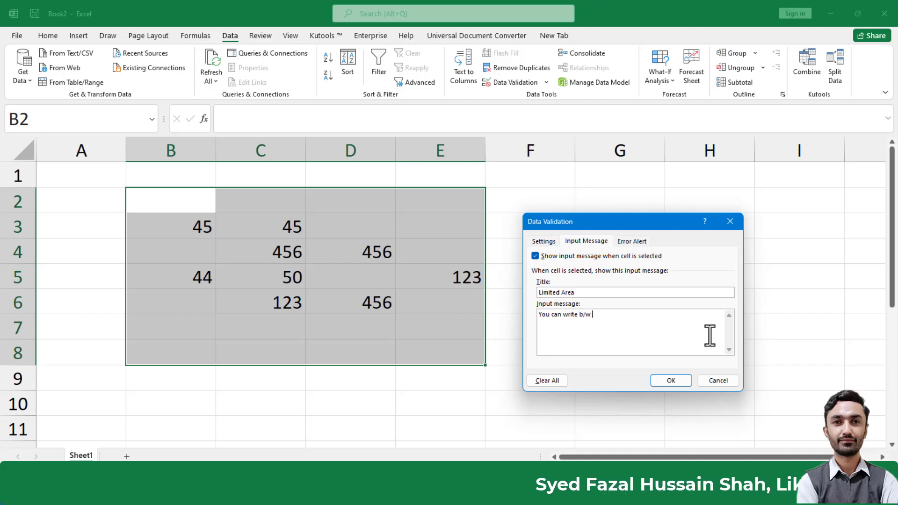
type("1")
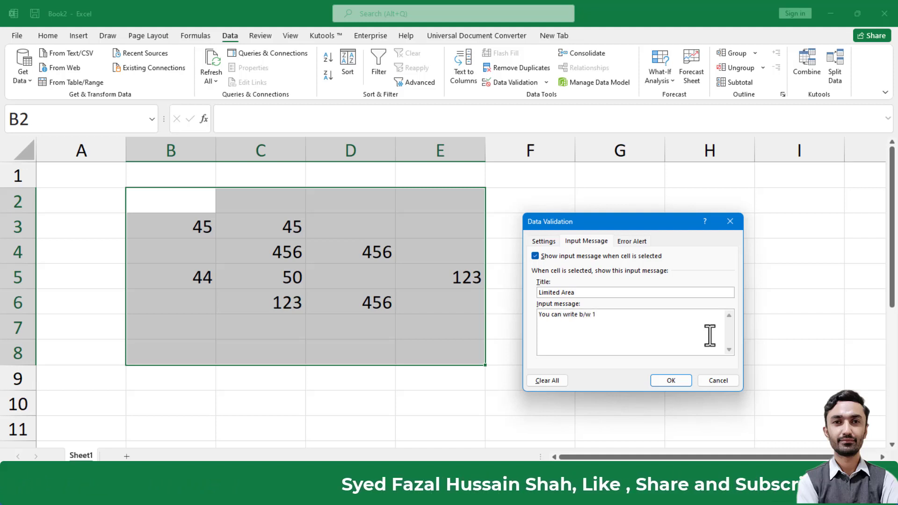
type("0-50")
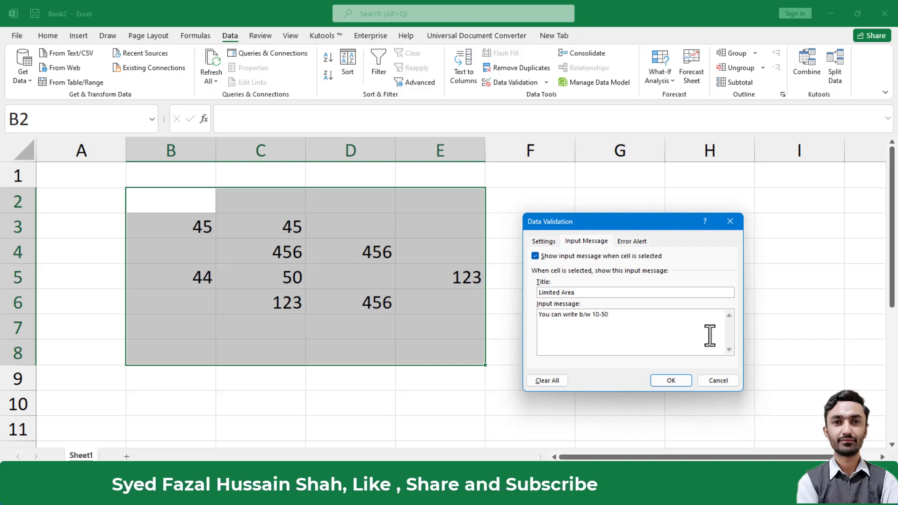
type(".")
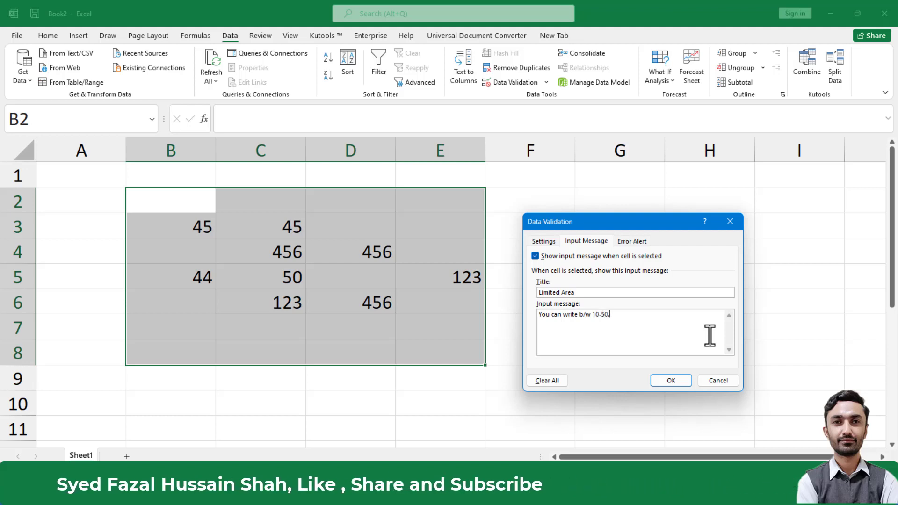
Step: Apply the input message and check it by selecting several cells inside the validated range
left_click(672, 381)
left_click(428, 325)
left_click(437, 229)
left_click(364, 229)
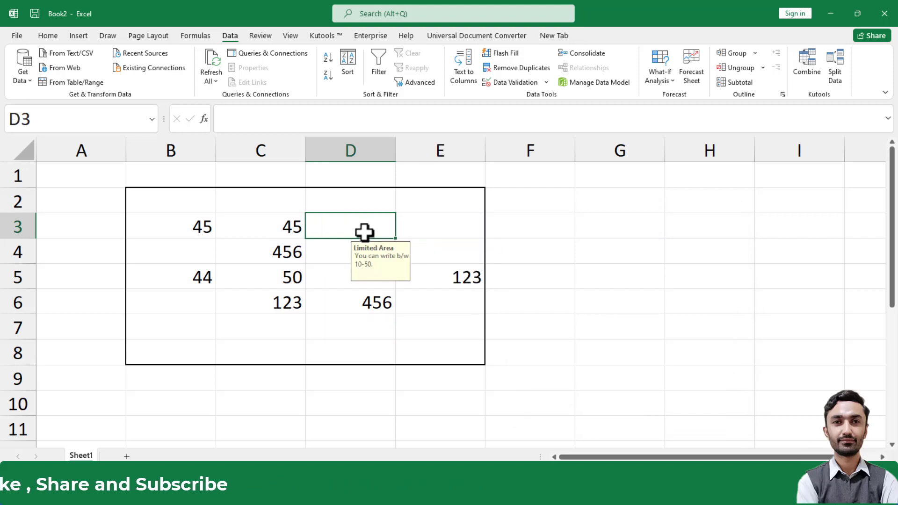
left_click(577, 323)
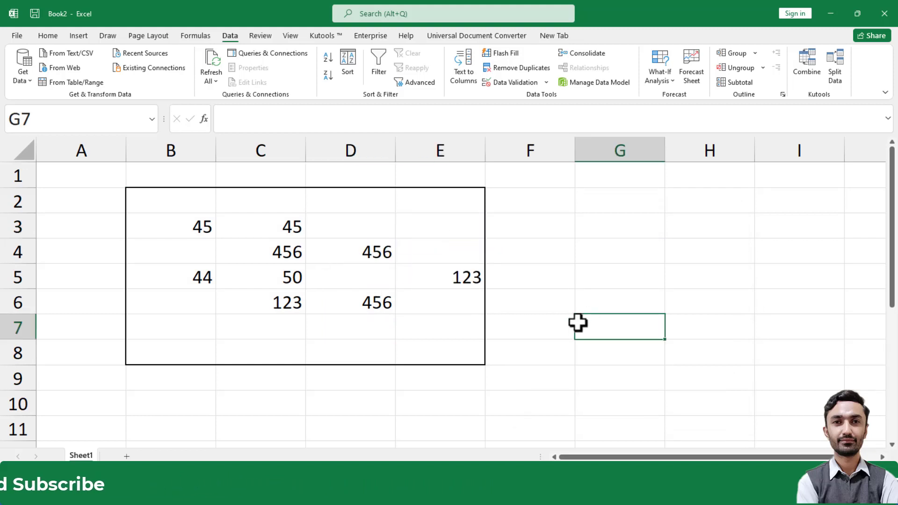
Step: Add a Stop error alert to B2:E8 with the title Caution and the error message "Invalid Data."
left_click_drag(200, 204, 435, 342)
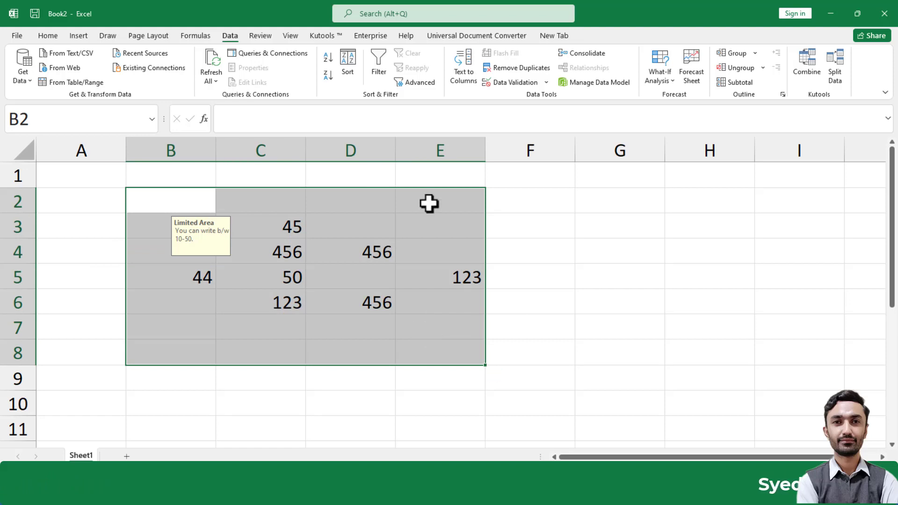
left_click(512, 83)
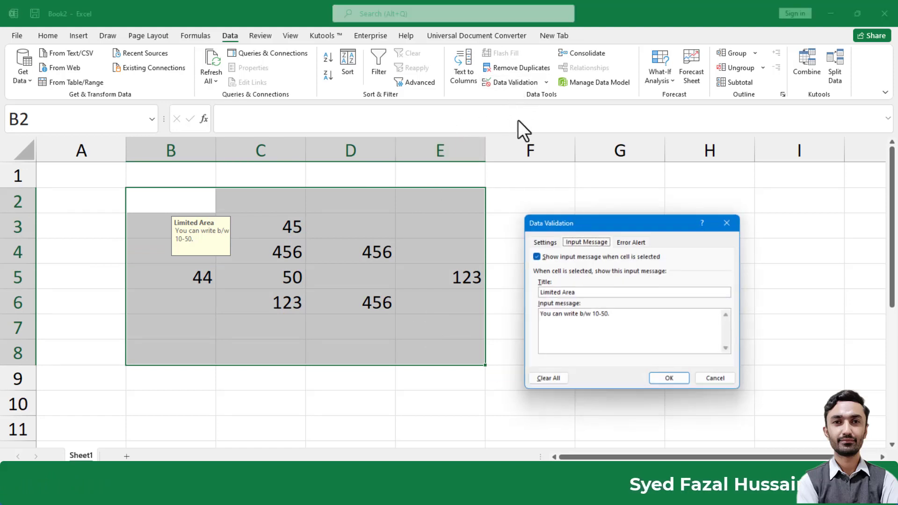
left_click(617, 243)
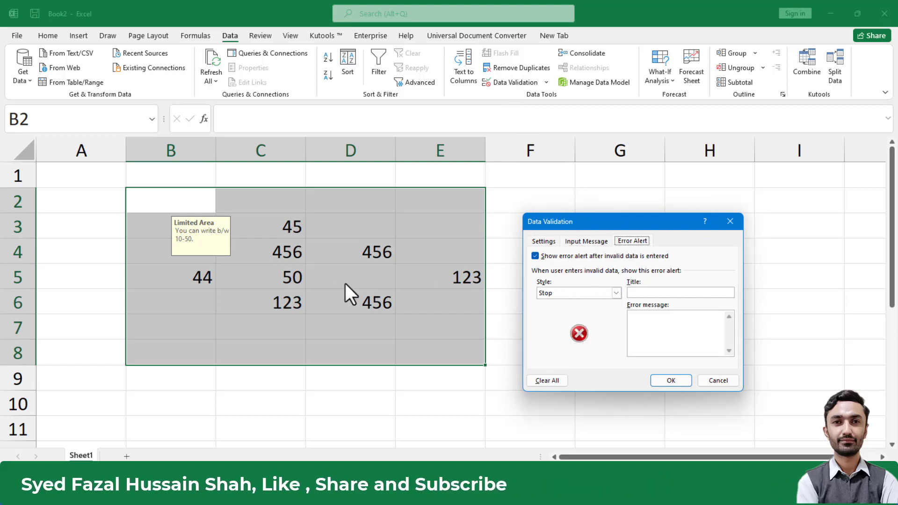
left_click(658, 294)
type("C")
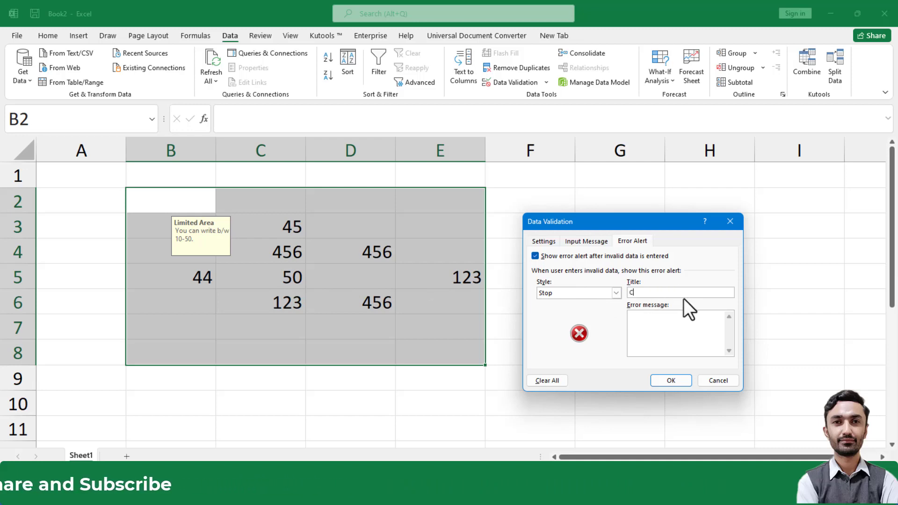
type("aution")
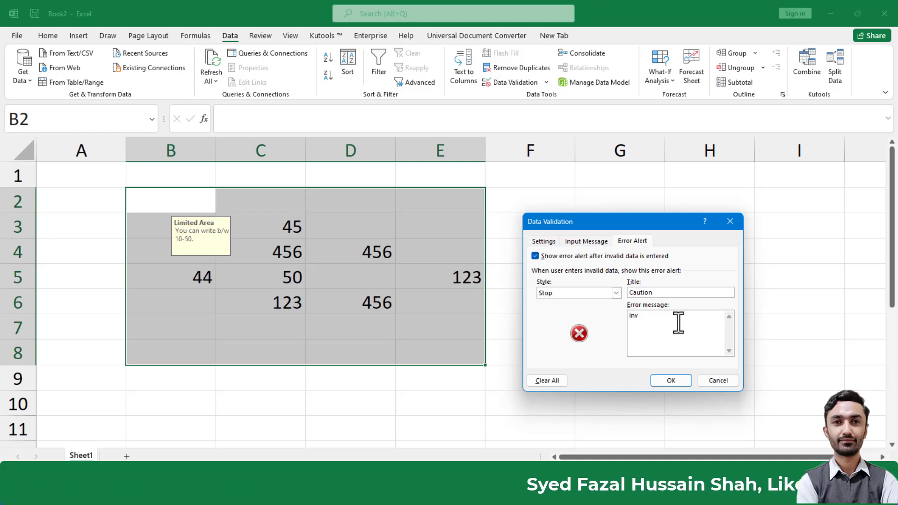
type("alid D")
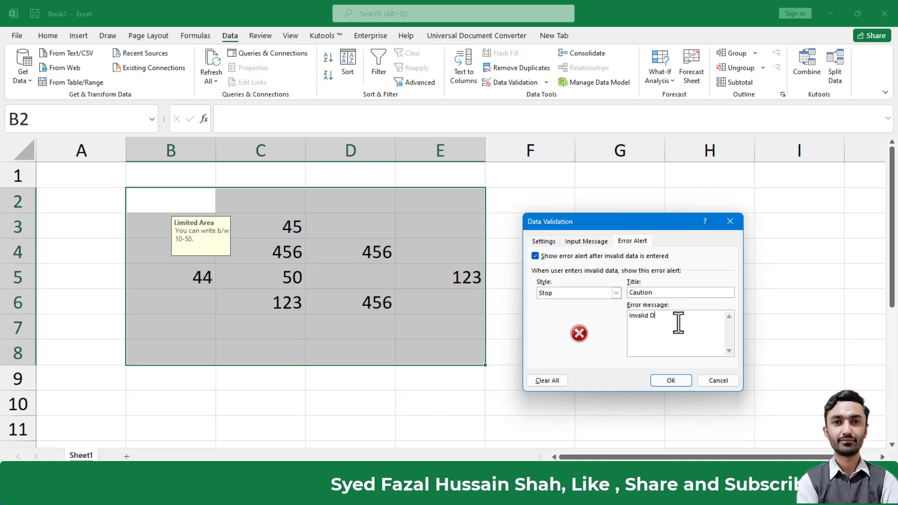
type("ata.")
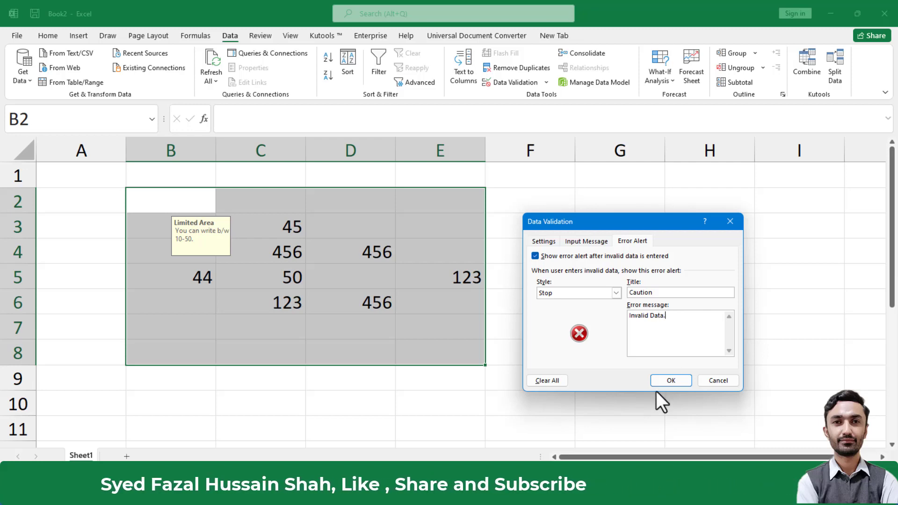
left_click(664, 381)
Step: Try to enter the text sdfs in cell D7, then cancel the entry
left_click(345, 328)
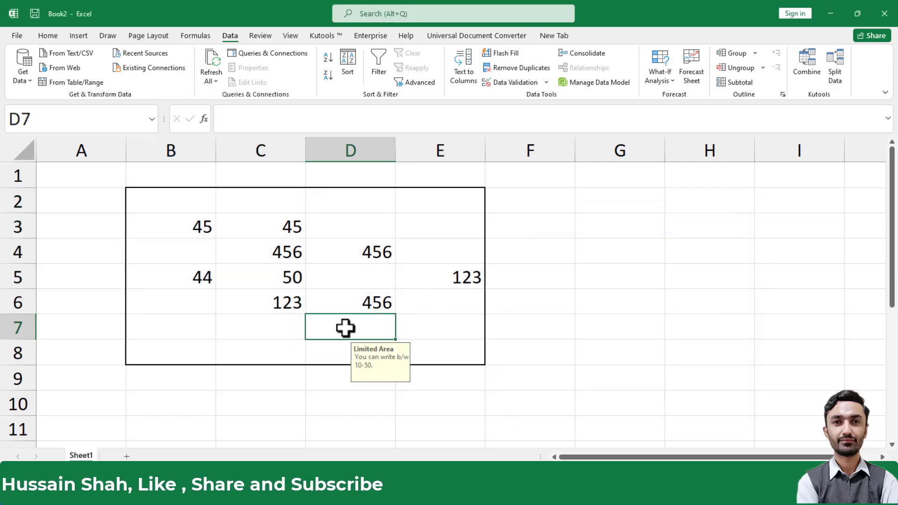
type("sdfs")
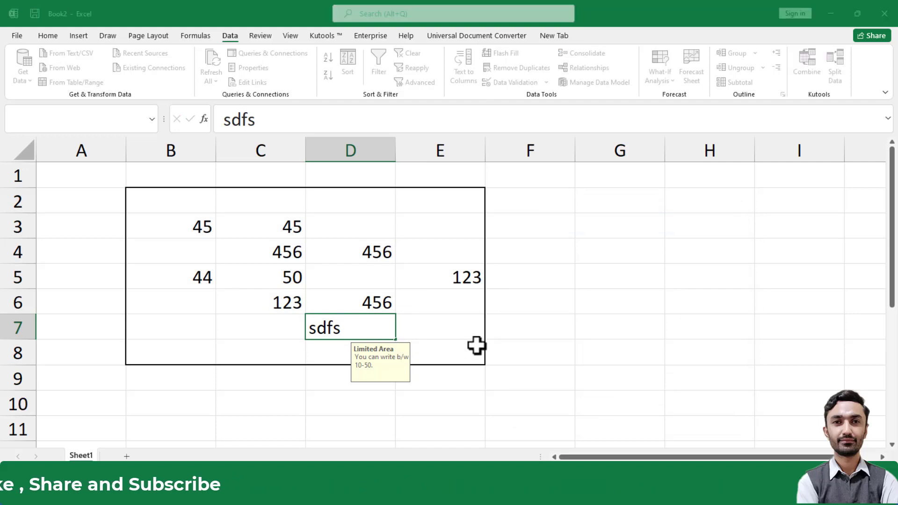
key("Return")
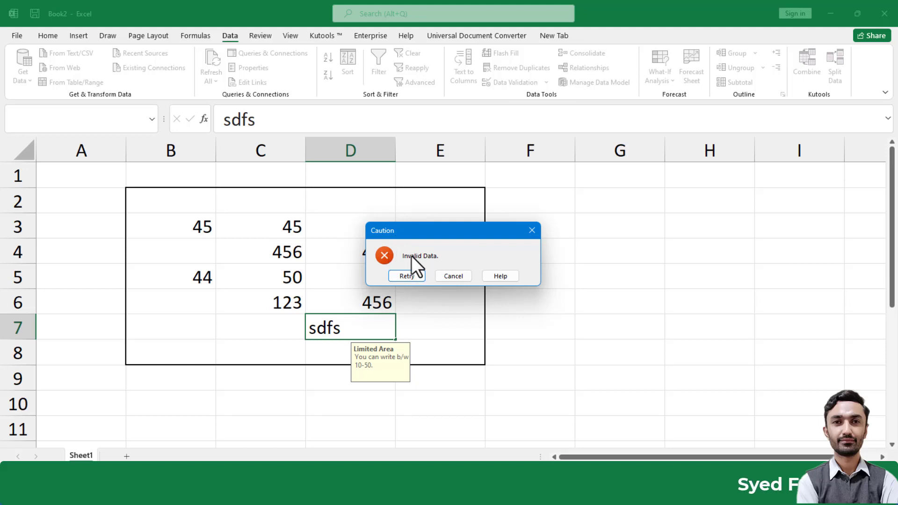
left_click(448, 276)
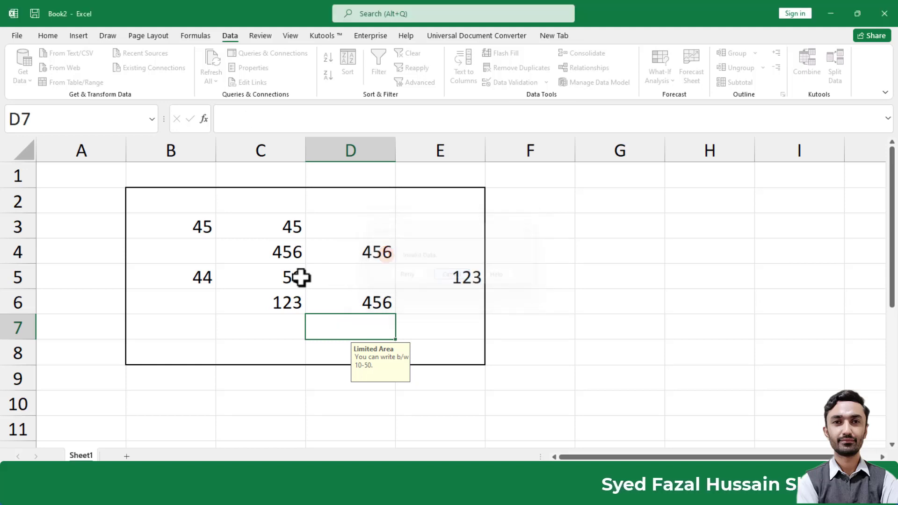
left_click(276, 327)
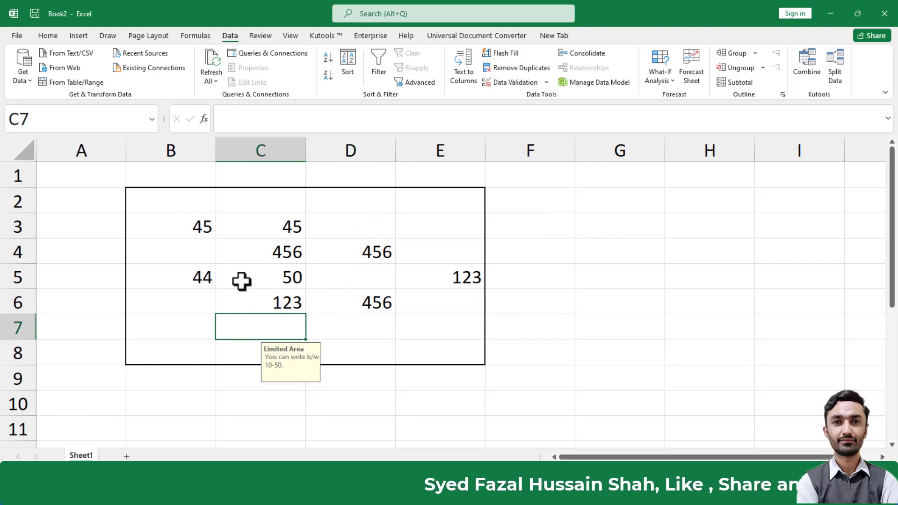
left_click(282, 254)
left_click(377, 250)
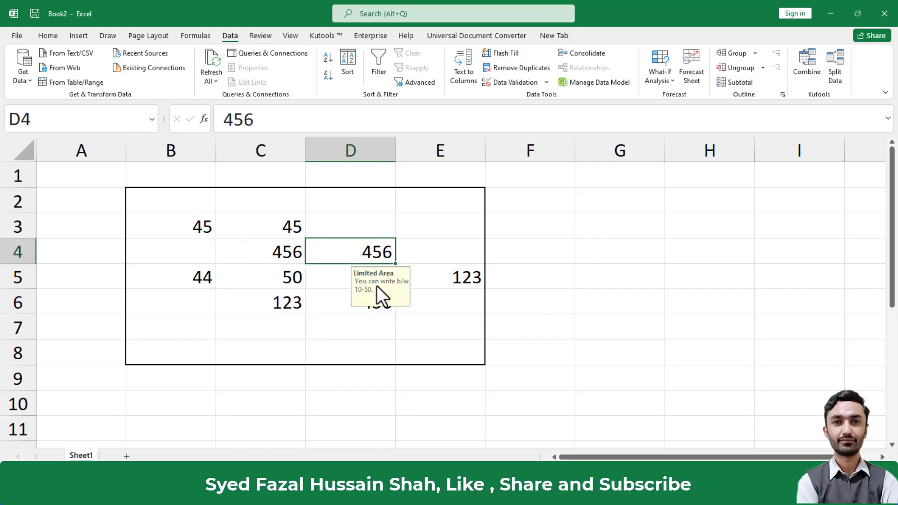
left_click(359, 304)
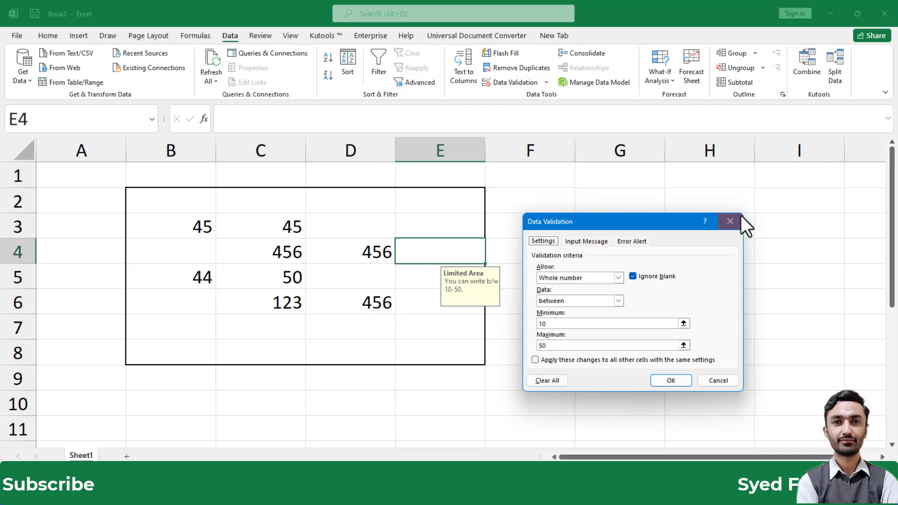
left_click(736, 219)
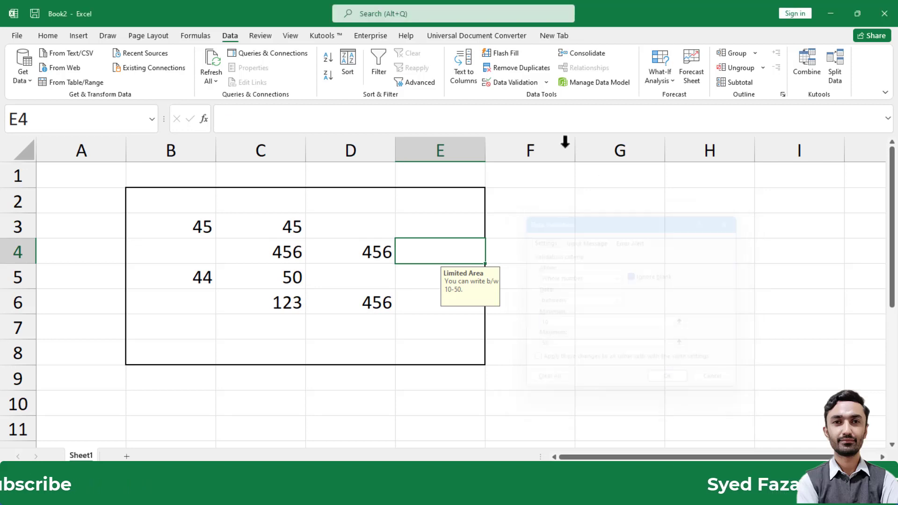
Step: Circle the invalid data on the worksheet
left_click(545, 83)
left_click(538, 112)
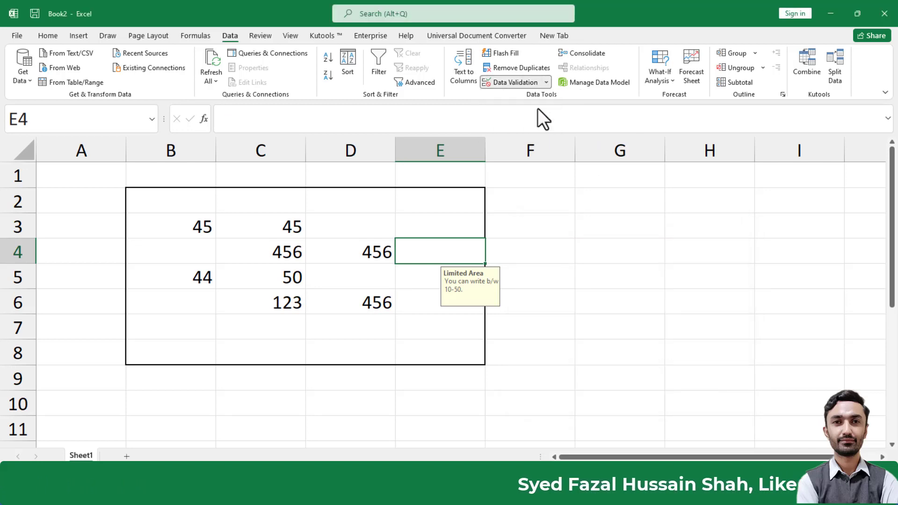
left_click(492, 319)
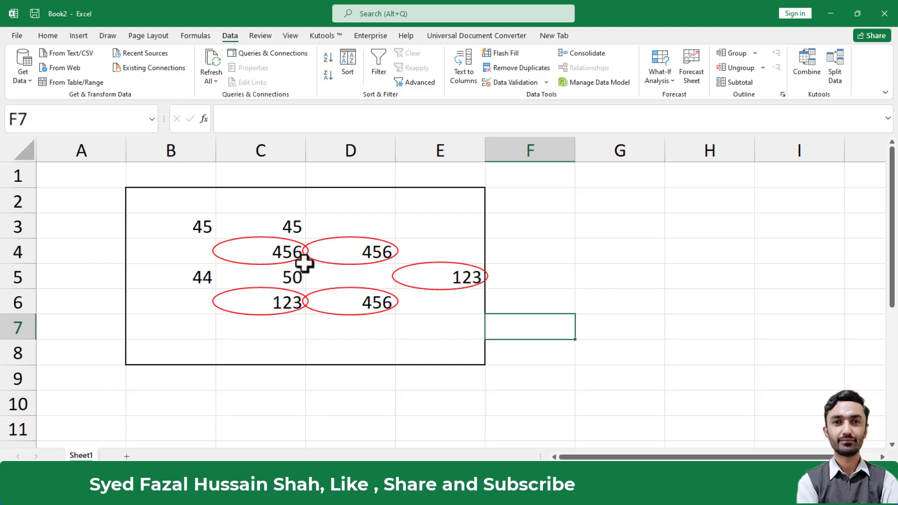
Step: Replace the circled invalid values in row 4 by entering 44 in C4 and 33 in D4
left_click(274, 256)
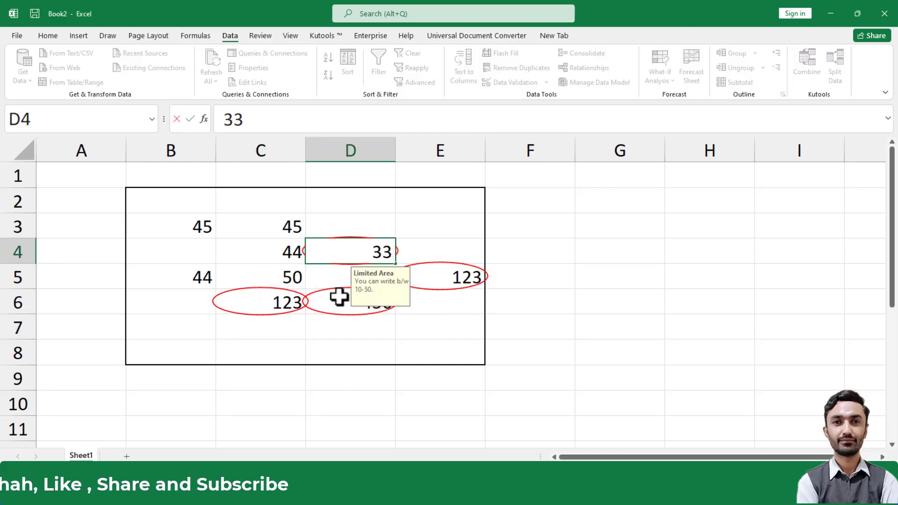
left_click(341, 297)
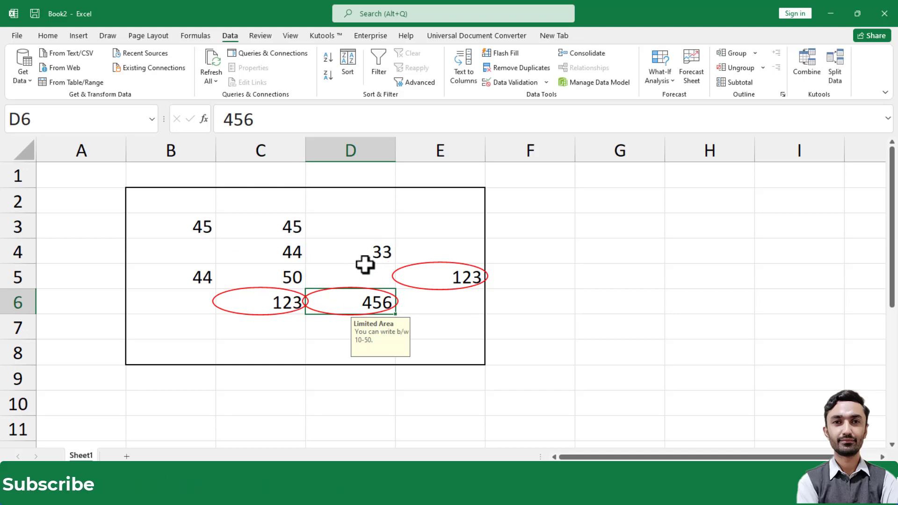
Step: Try to enter 1111 in the circled cell E5, then cancel the entry
left_click(440, 276)
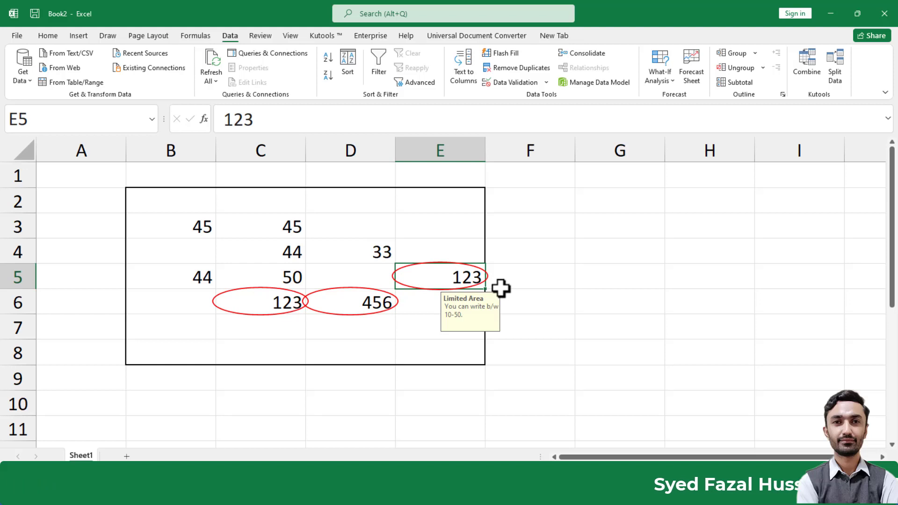
type("1111")
key("Return")
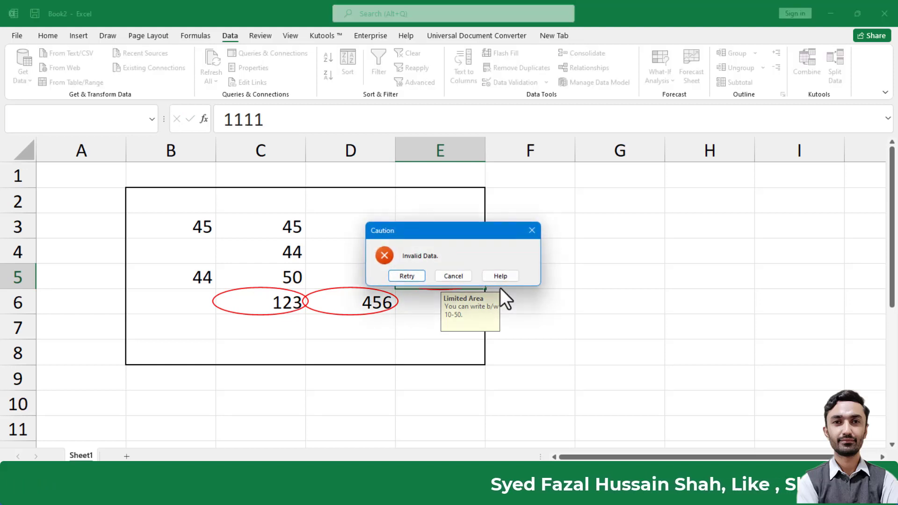
left_click(461, 276)
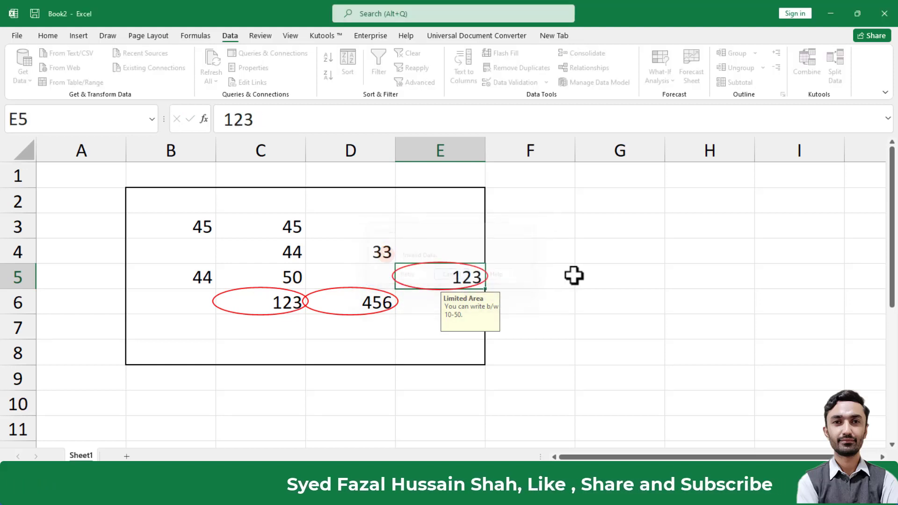
left_click(573, 277)
left_click(543, 224)
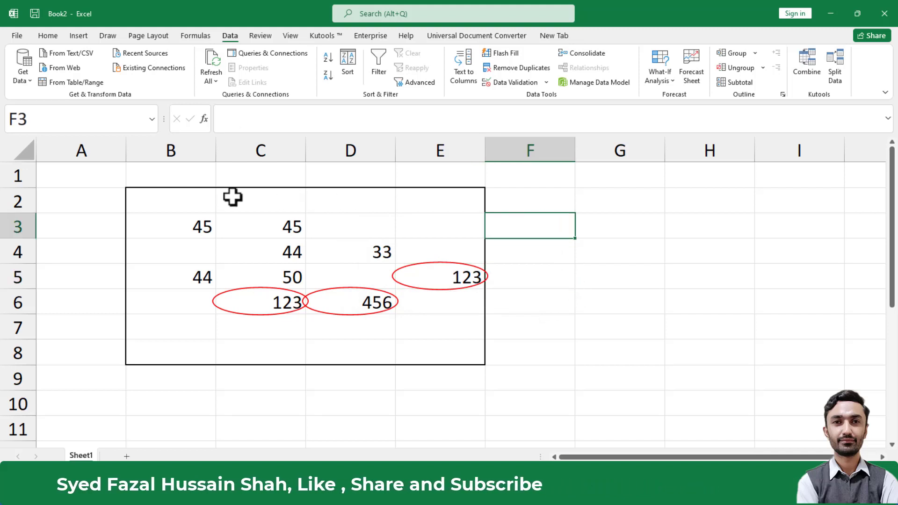
Step: Clear all data validation settings from the range B2:E8
left_click_drag(188, 198, 451, 344)
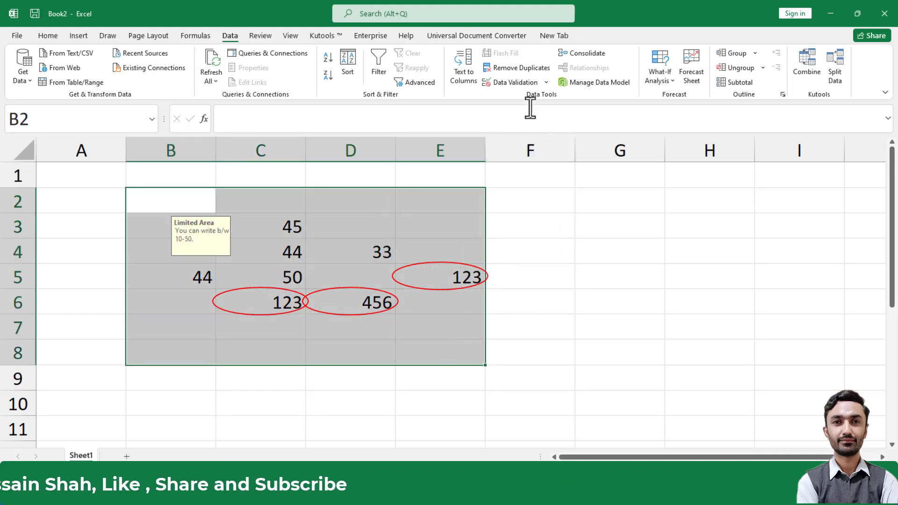
left_click(513, 83)
left_click(545, 380)
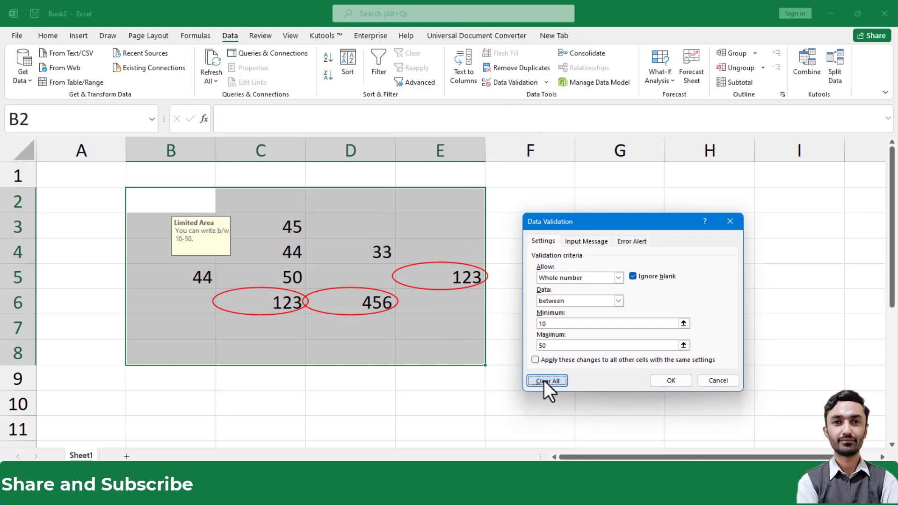
left_click(670, 380)
left_click(626, 374)
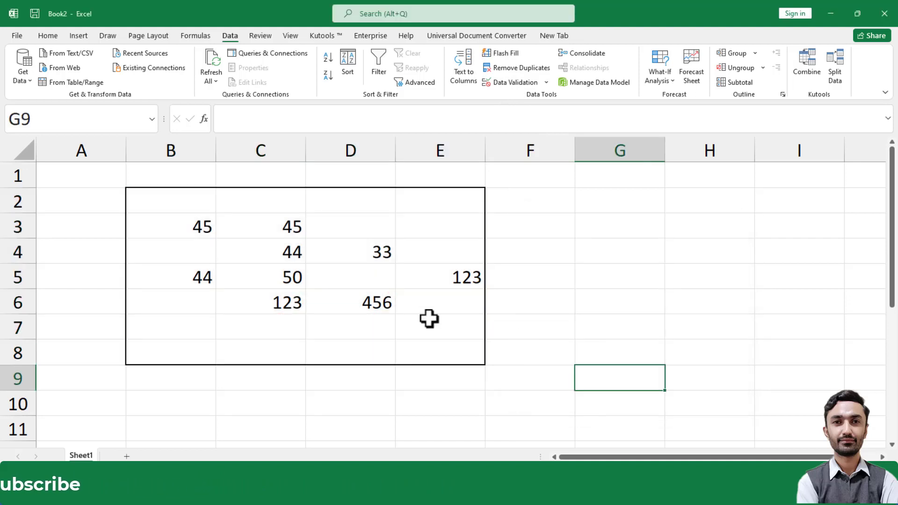
Step: Test the unrestricted range by entering sdf in cells D2 and E3
left_click(376, 208)
type("sdf")
left_click(449, 220)
type("sdf")
left_click(462, 252)
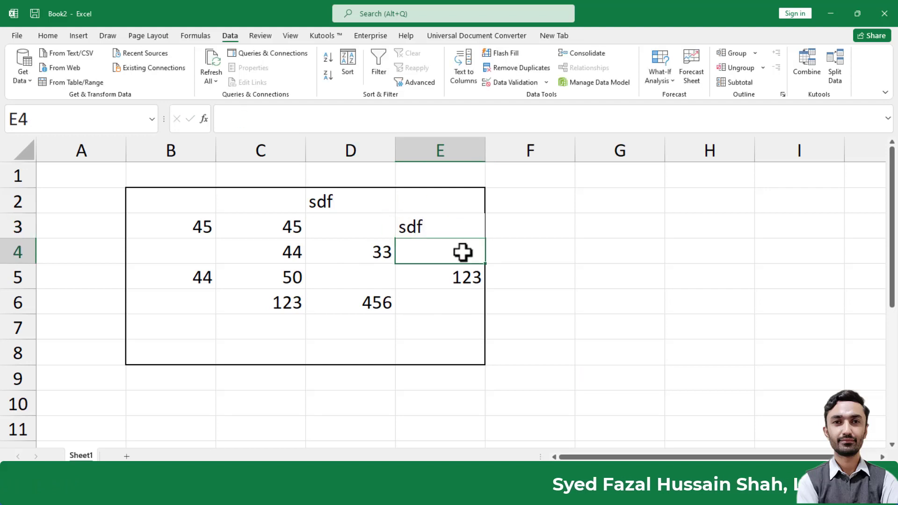
left_click(556, 246)
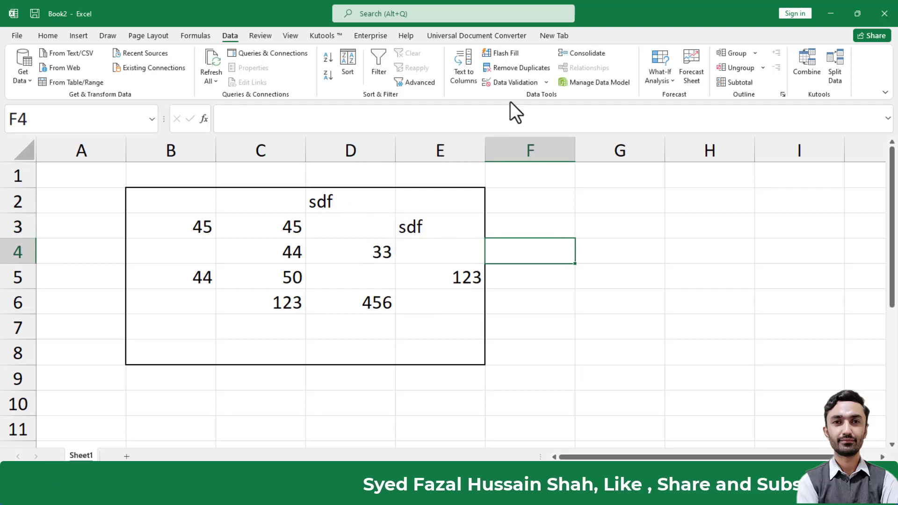
left_click(515, 83)
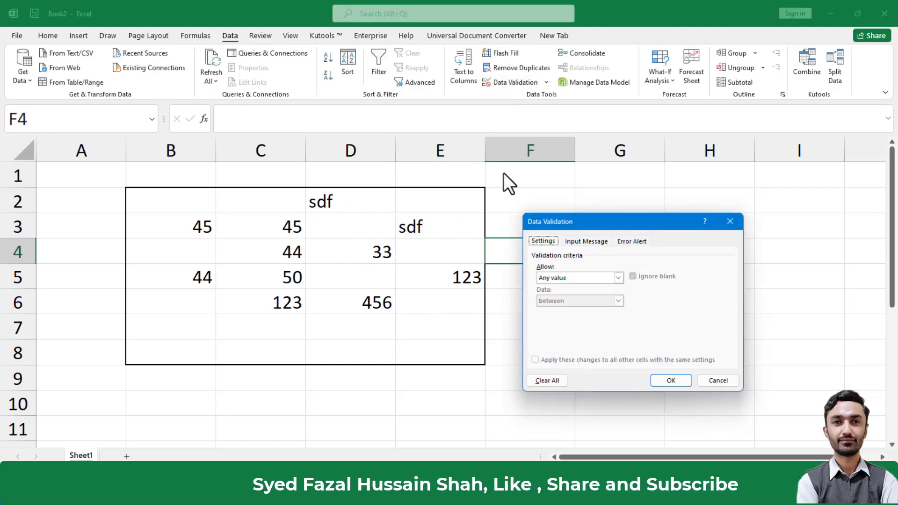
left_click(564, 273)
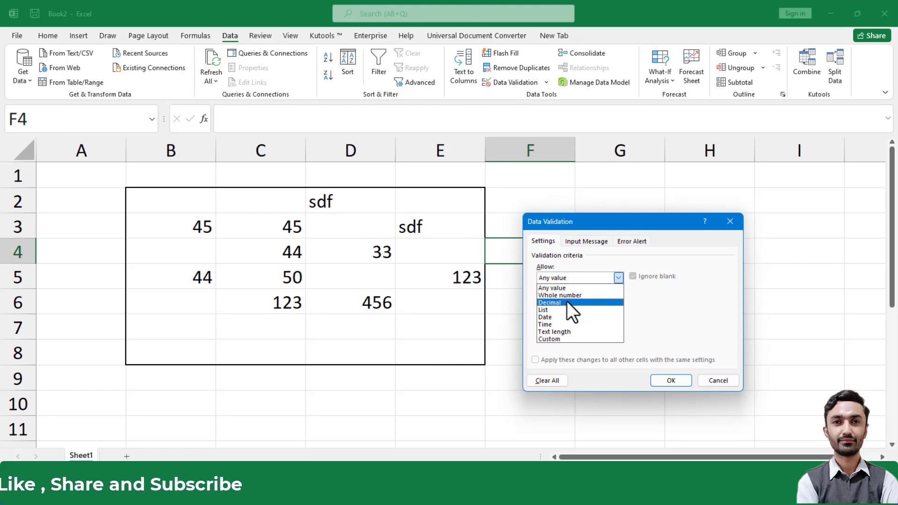
left_click(567, 302)
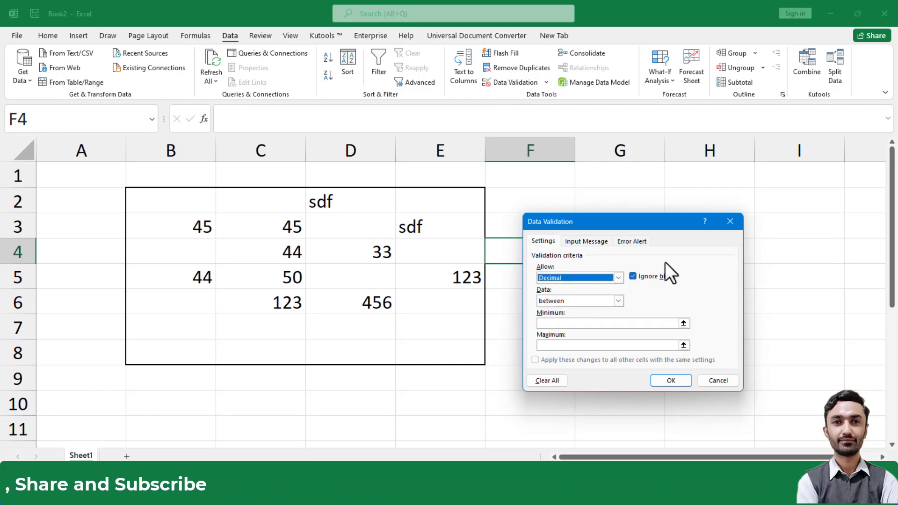
left_click(729, 221)
Step: Restrict the range B2:E8 to decimal values between 2.5 and 10.5 with data validation
left_click_drag(171, 201, 439, 351)
left_click(514, 82)
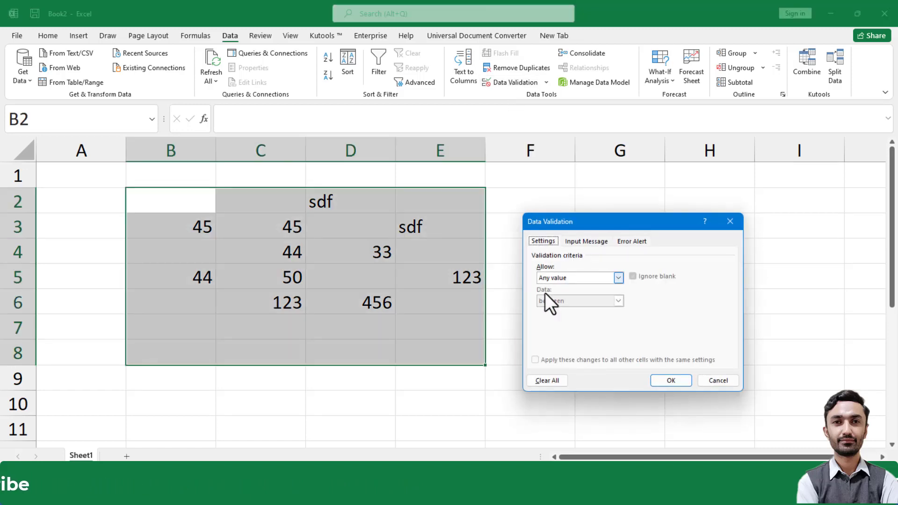
left_click(590, 273)
left_click(566, 304)
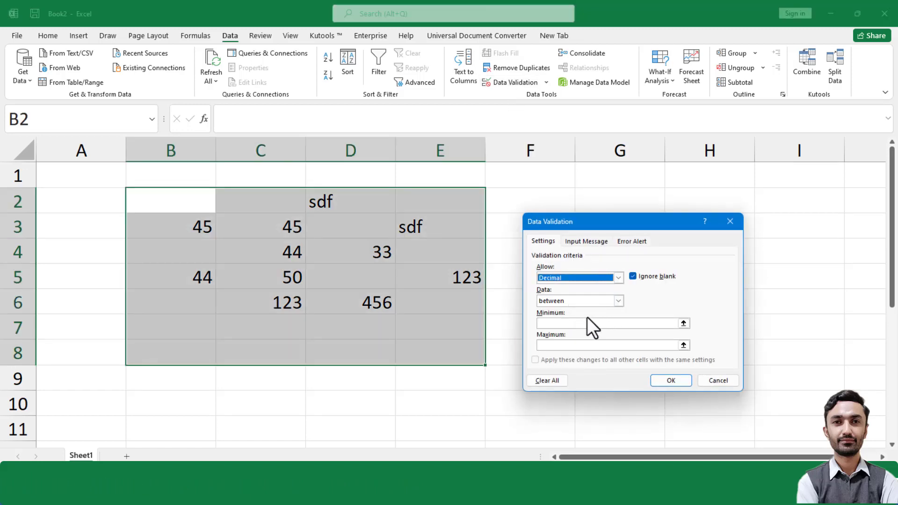
left_click(583, 324)
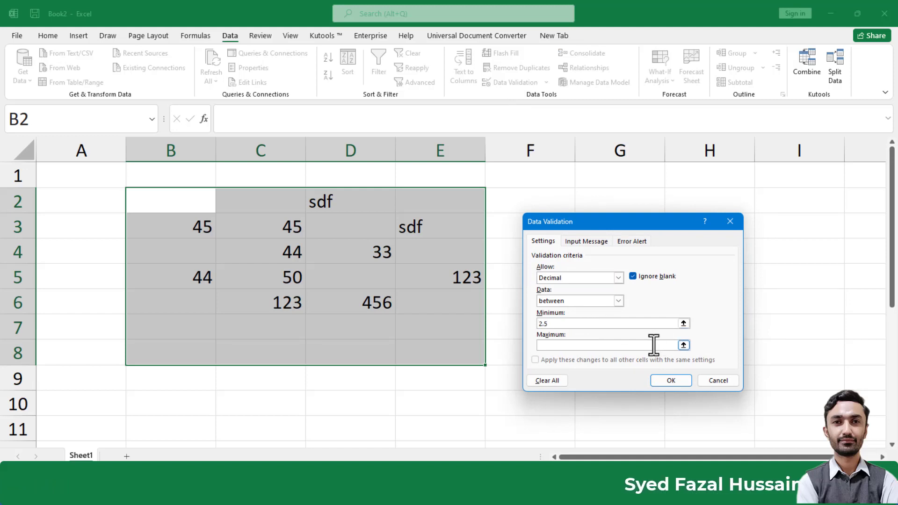
type("1")
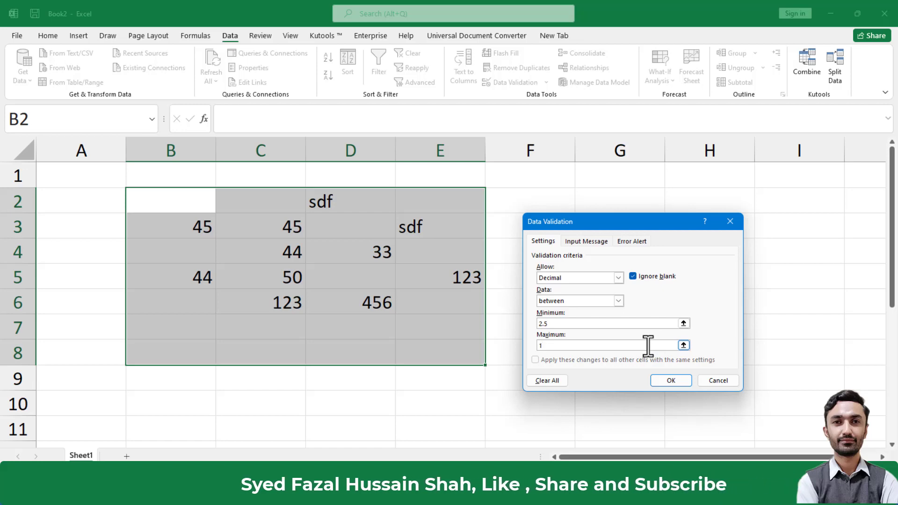
type(".0.5")
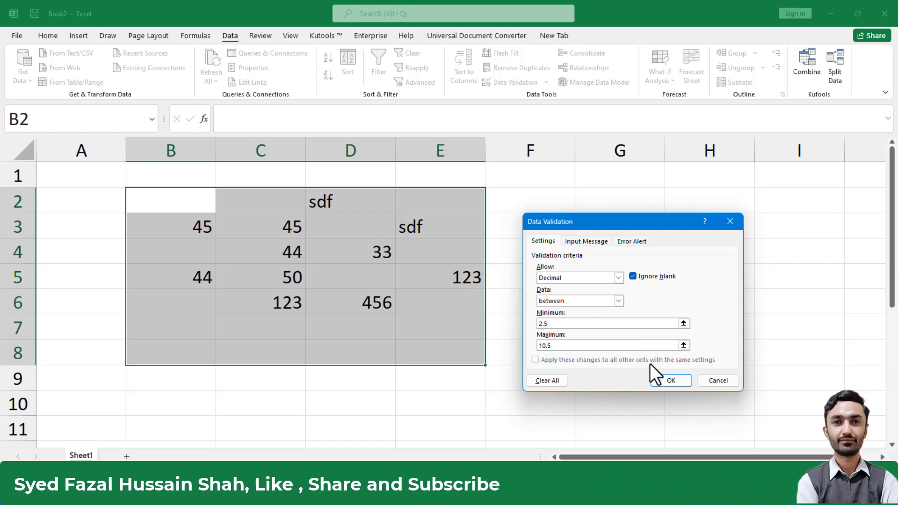
left_click(656, 375)
Step: Test the decimal rule by trying to enter 1.5 in cell C7, then cancel the entry
left_click(240, 318)
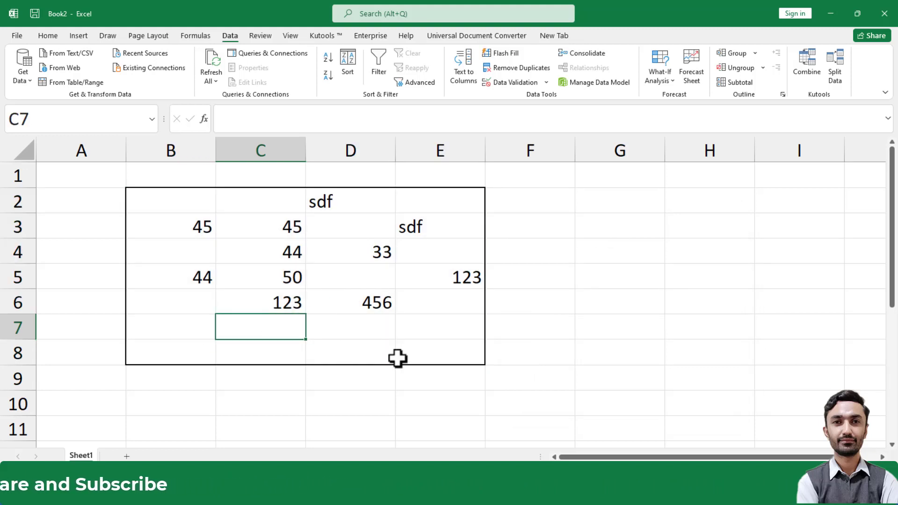
type("1")
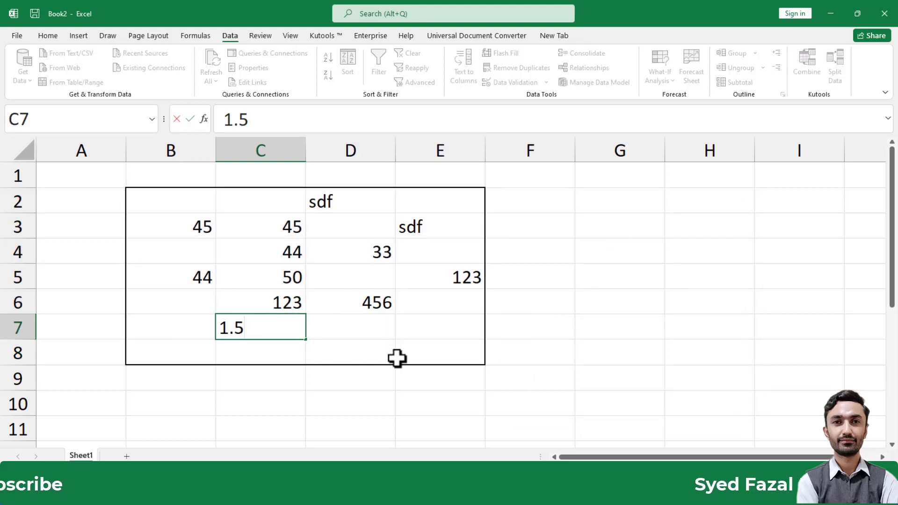
type(".5")
key("Return")
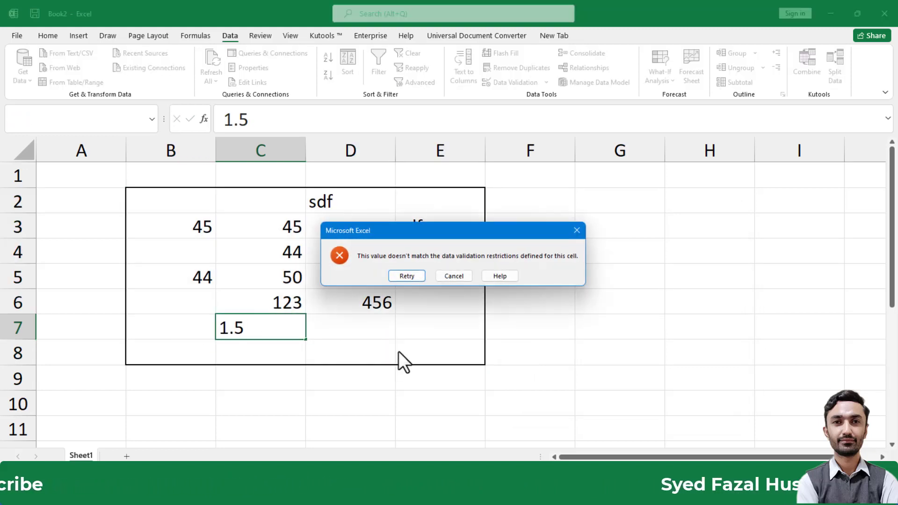
left_click(452, 276)
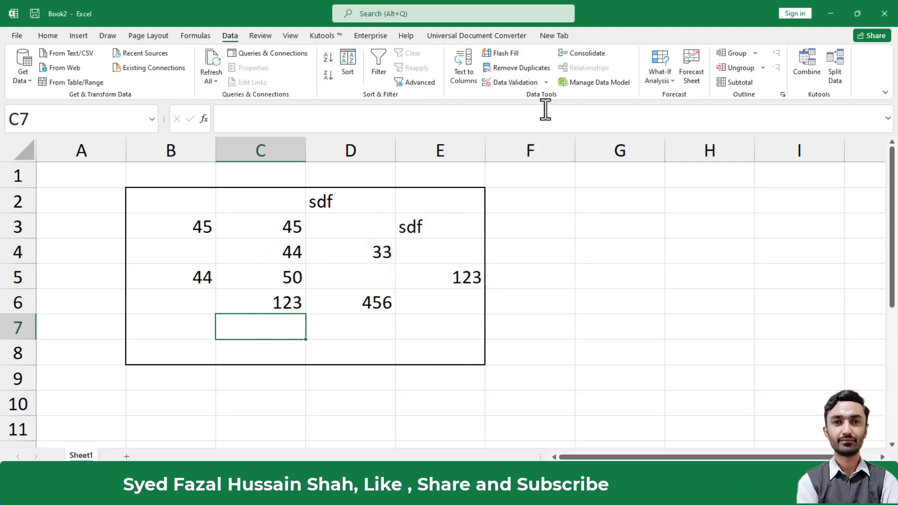
Step: Circle the invalid data on the sheet, then clear the validation circles
left_click(545, 85)
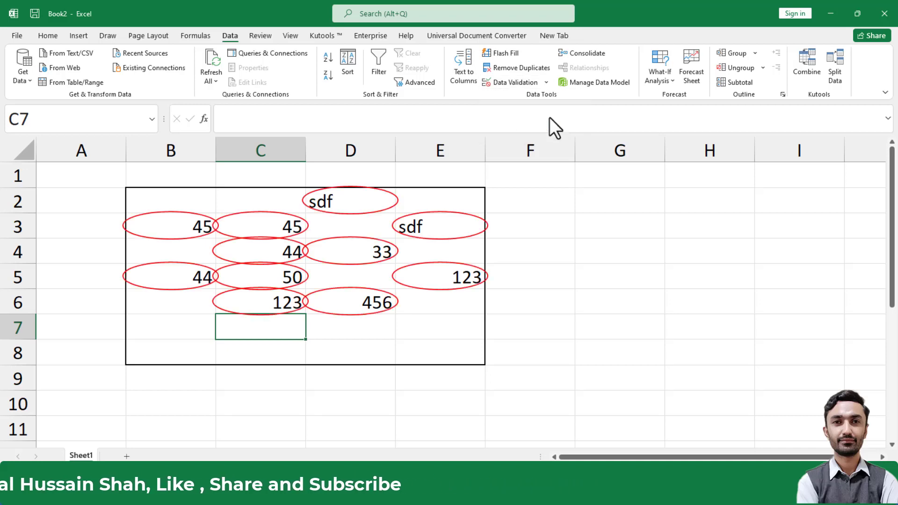
left_click(528, 113)
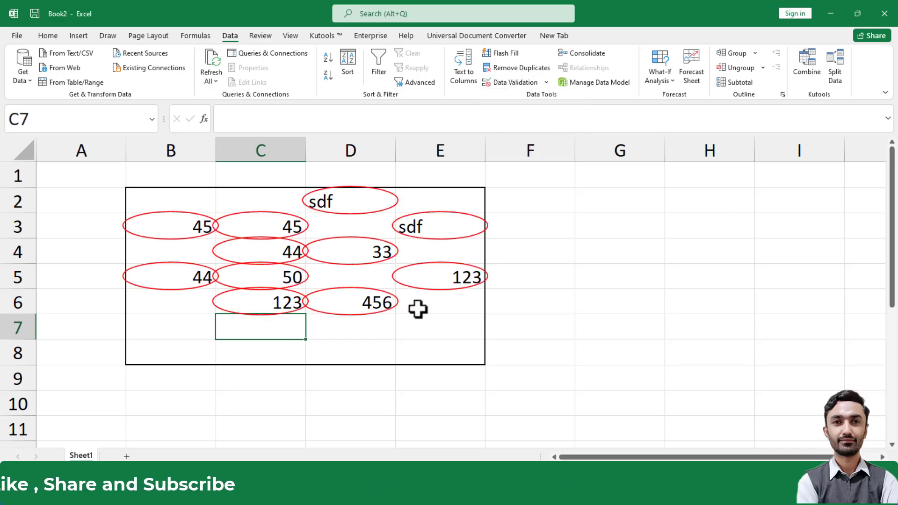
left_click(489, 306)
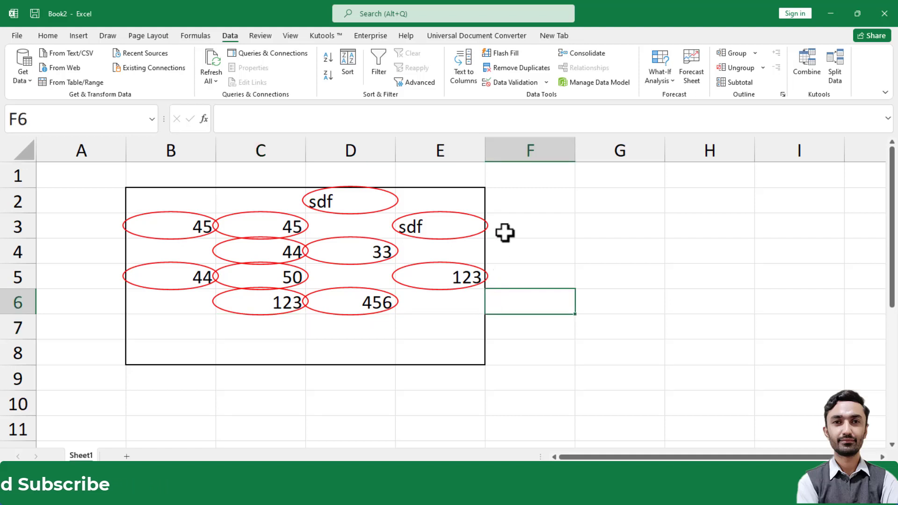
left_click(547, 80)
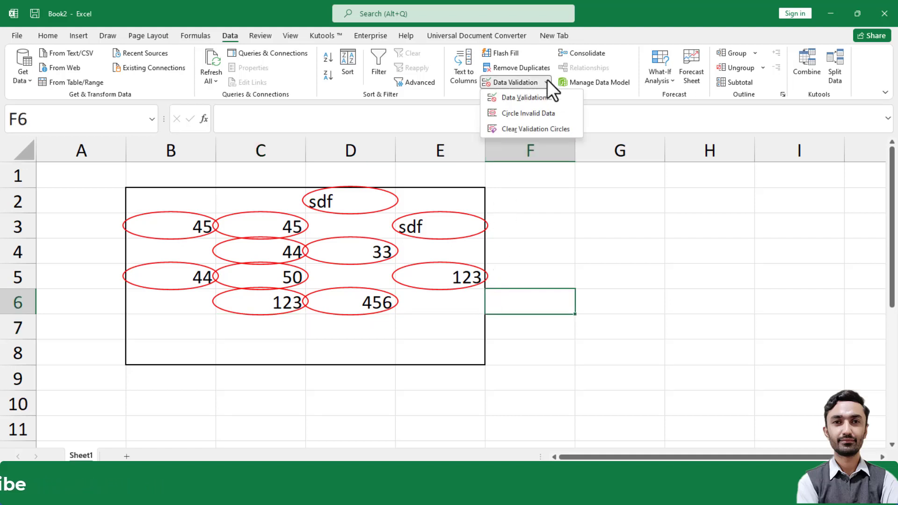
left_click(522, 126)
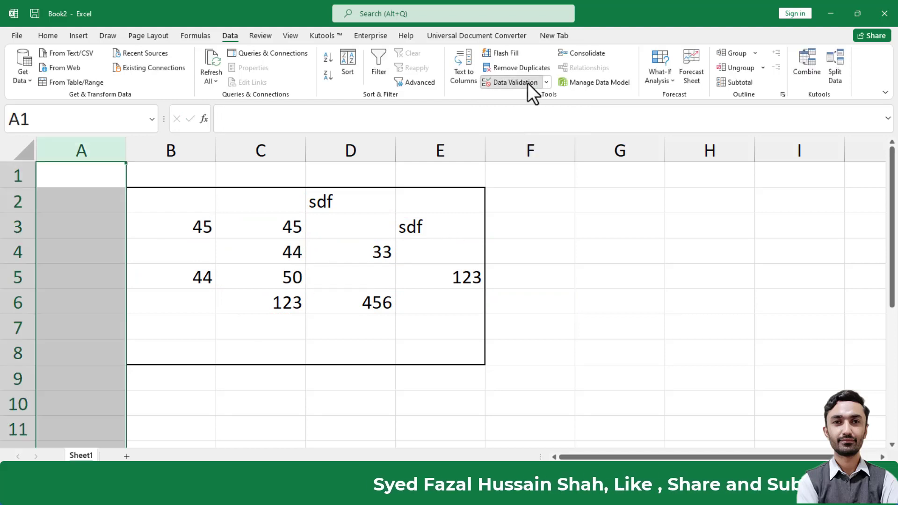
Step: Apply list data validation to column A with the source items Karachi, Islamabad, Peshawar
left_click(527, 83)
left_click(568, 276)
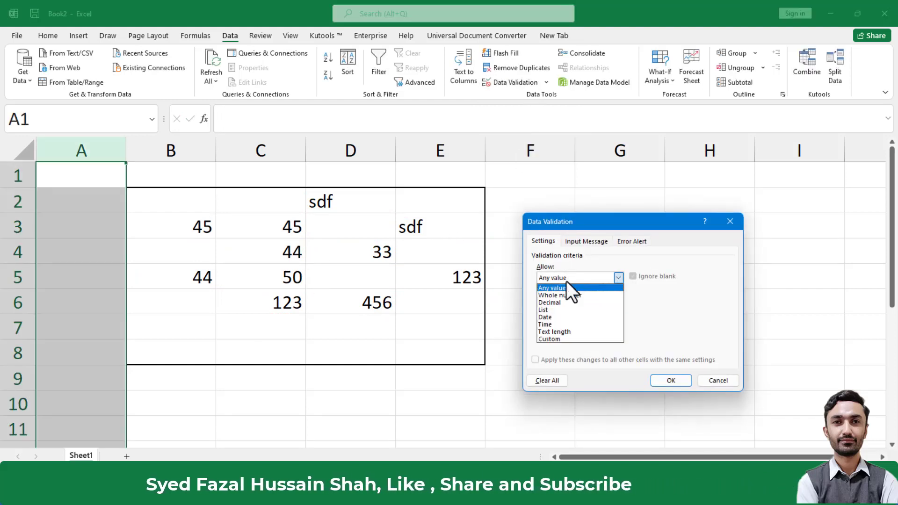
left_click(550, 311)
left_click(624, 323)
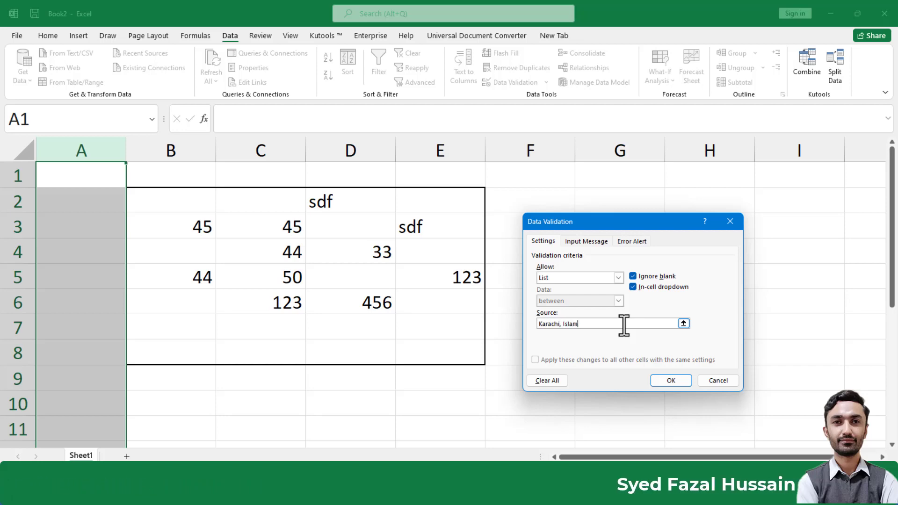
type("Karachi, Islamabad,")
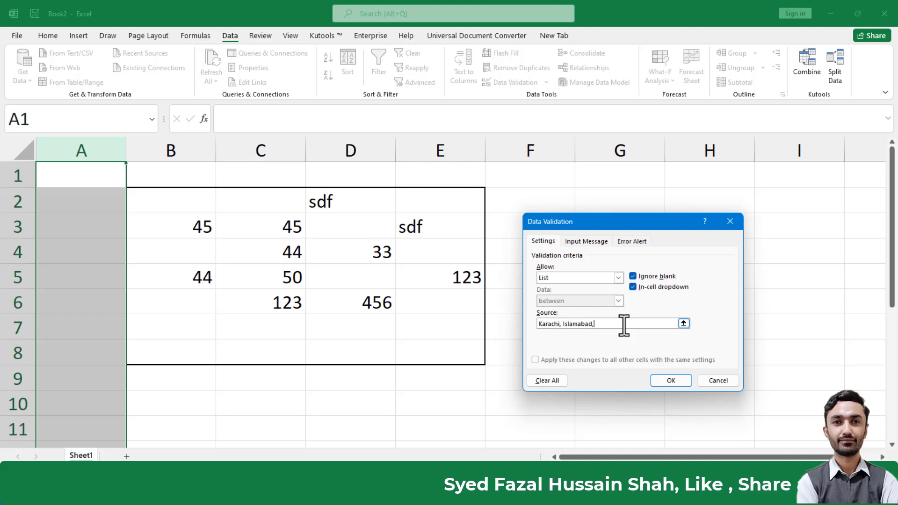
type(" Peshawar")
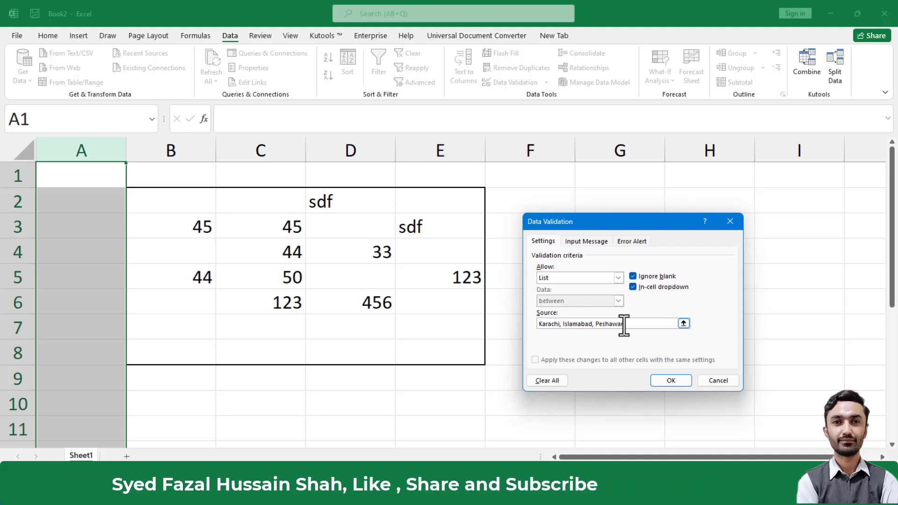
left_click(673, 381)
Step: Choose Peshawar for cell A4 and Karachi for cell A3 from their validation lists
left_click(74, 251)
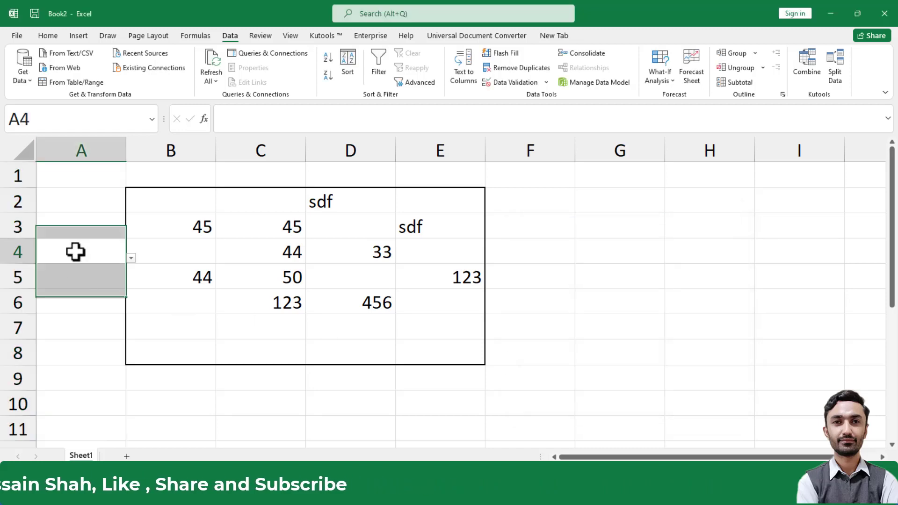
left_click(131, 257)
left_click(85, 281)
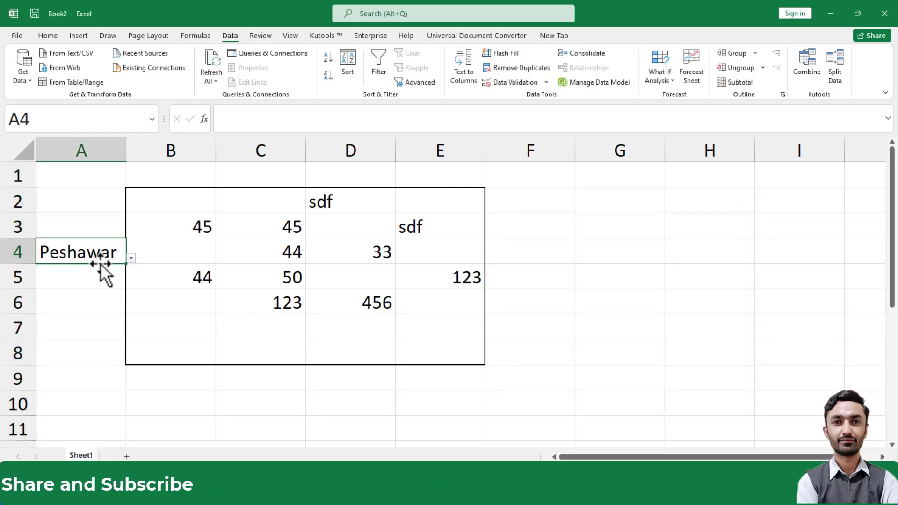
left_click(108, 221)
left_click(131, 233)
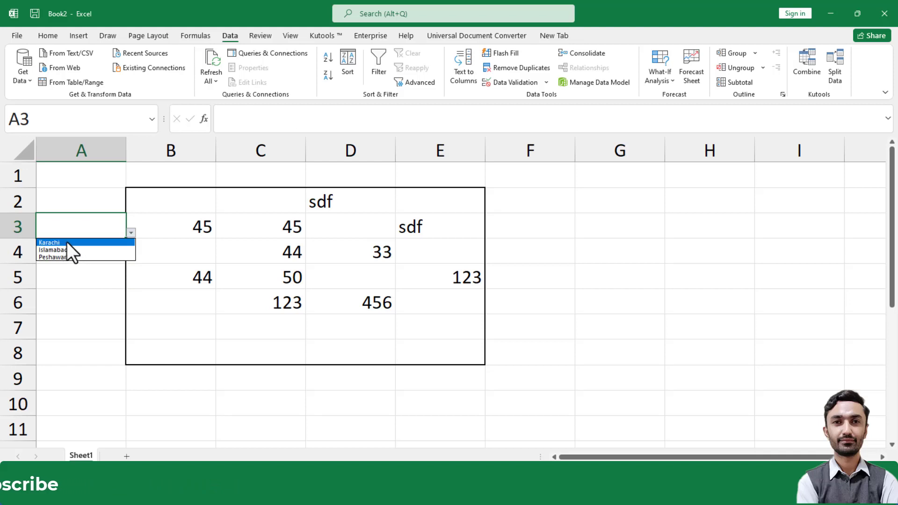
left_click(67, 241)
left_click(399, 276)
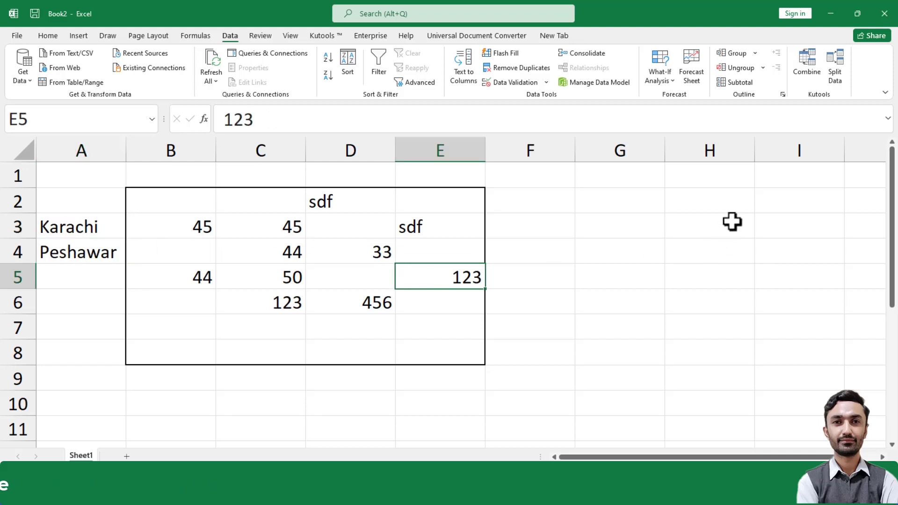
Step: Enter KPK, Punjab, Sindh and Baluchistan in cells H1 to H4
left_click(713, 179)
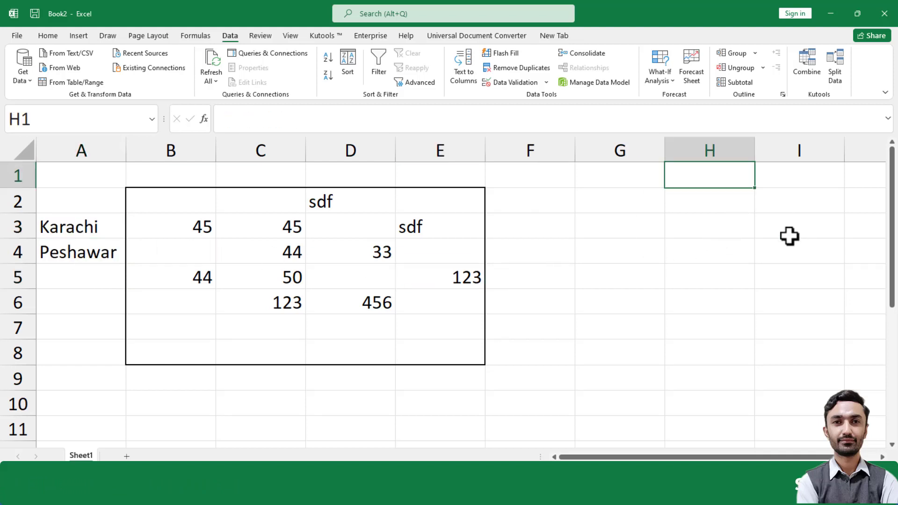
type("KPK")
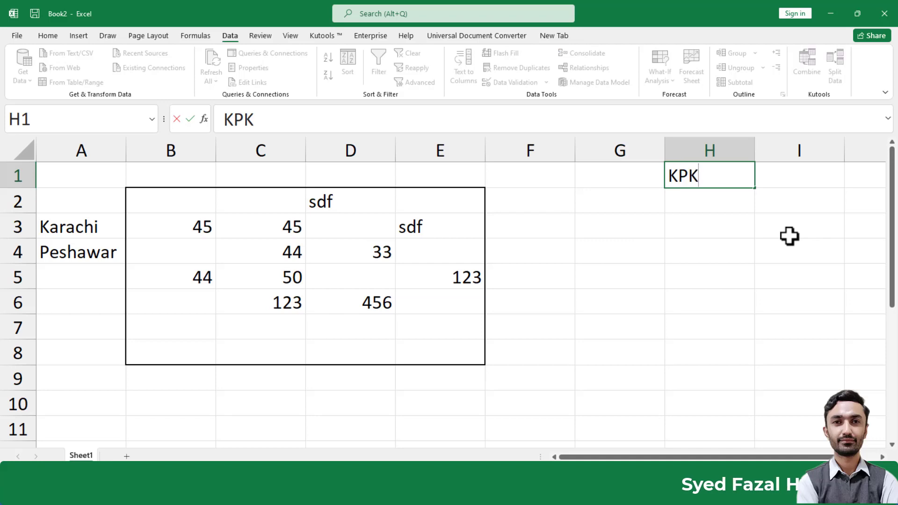
key("Return")
type("Puj")
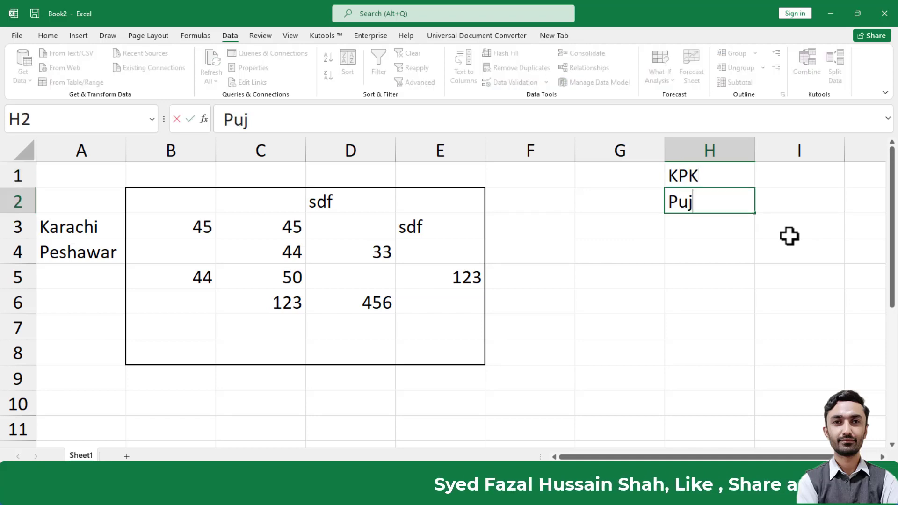
key("BackSpace")
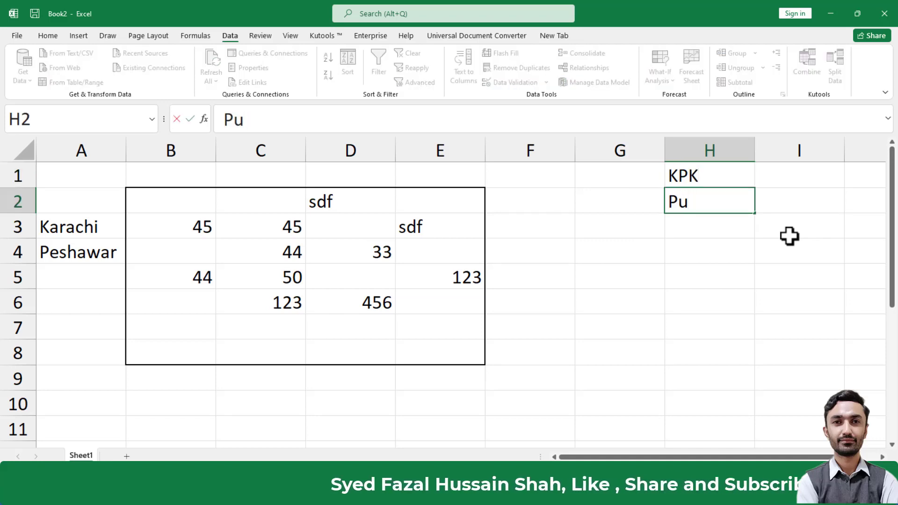
type("njab")
key("Return")
type("Sindh")
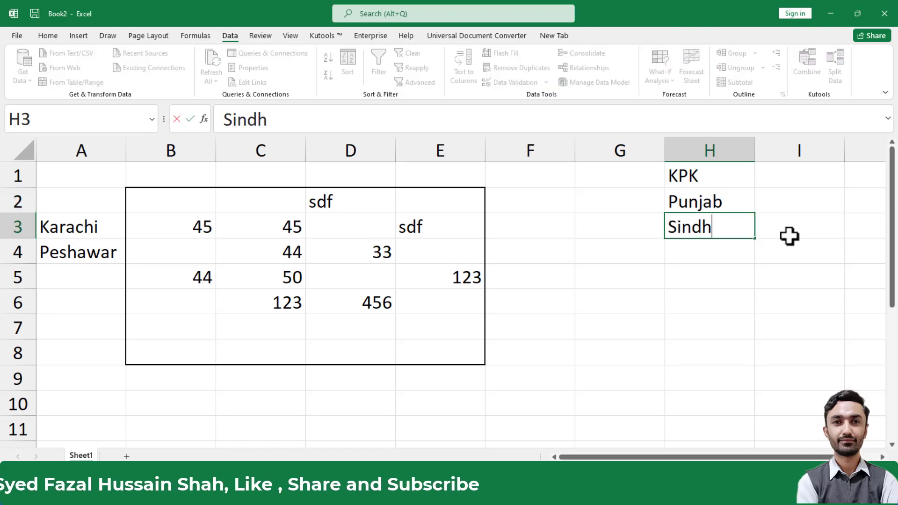
key("Return")
type("Baluchistan")
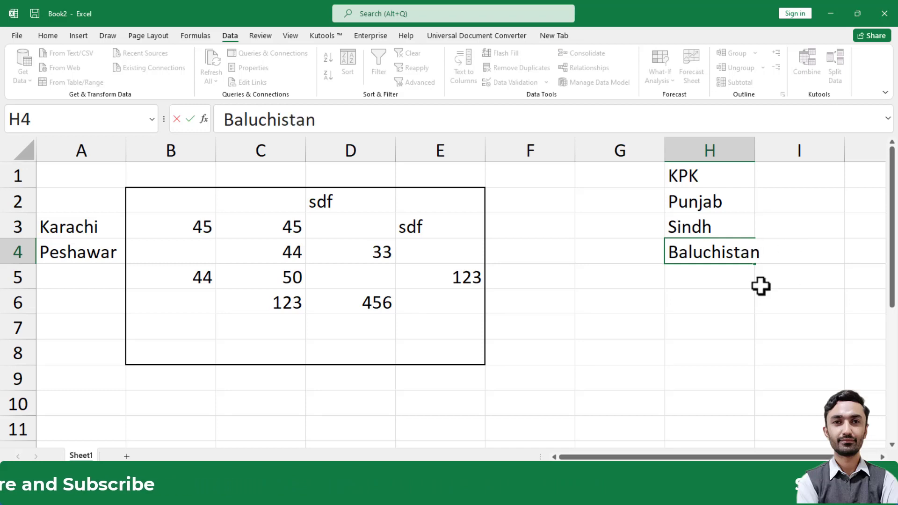
left_click(720, 326)
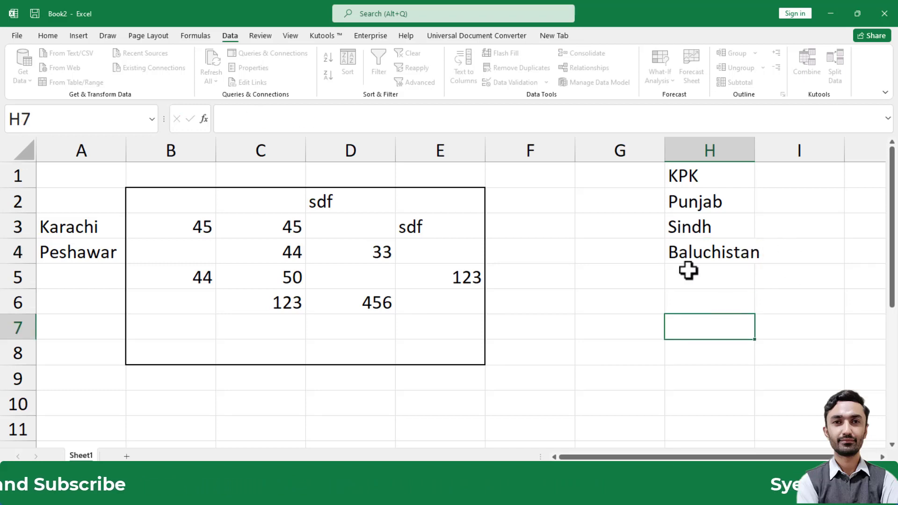
Step: Apply list data validation to column F using the cells $H$1:$H$4 as the source
left_click(556, 146)
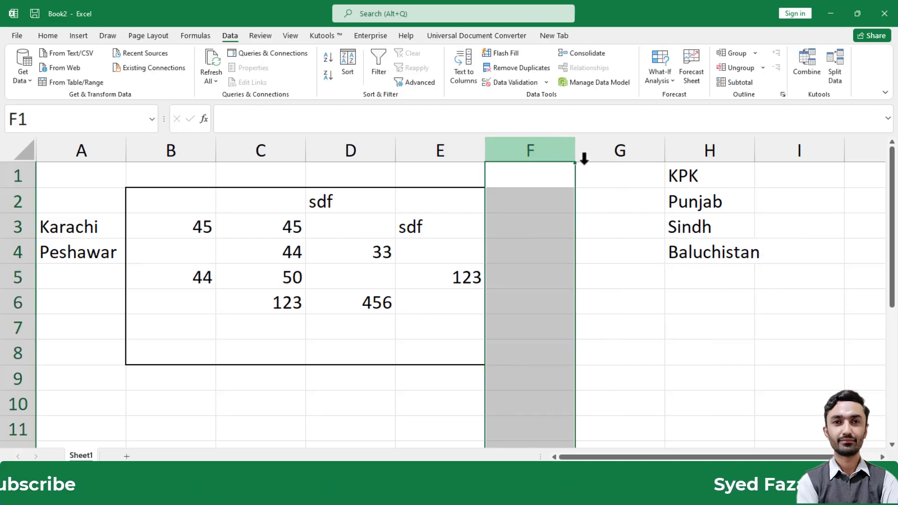
left_click(506, 83)
left_click(583, 278)
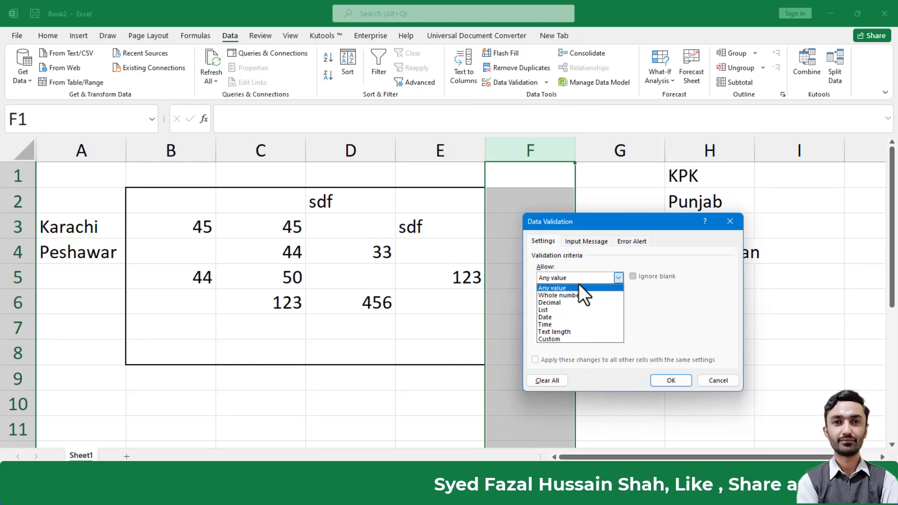
left_click(560, 309)
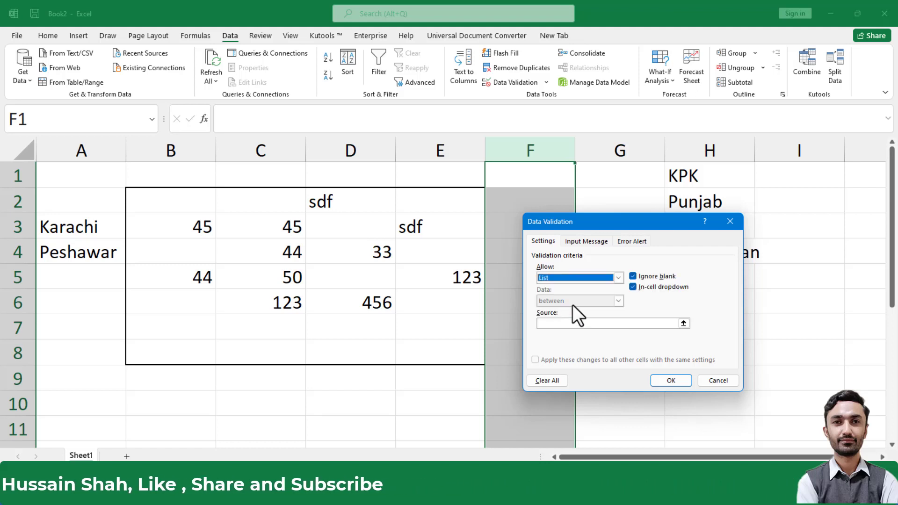
left_click(601, 322)
left_click_drag(700, 177, 698, 192)
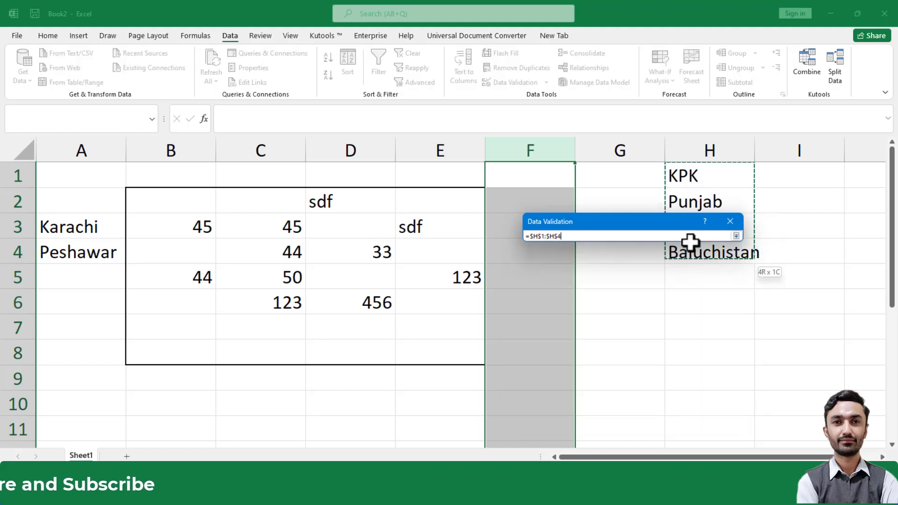
left_click_drag(690, 241, 690, 244)
left_click(677, 382)
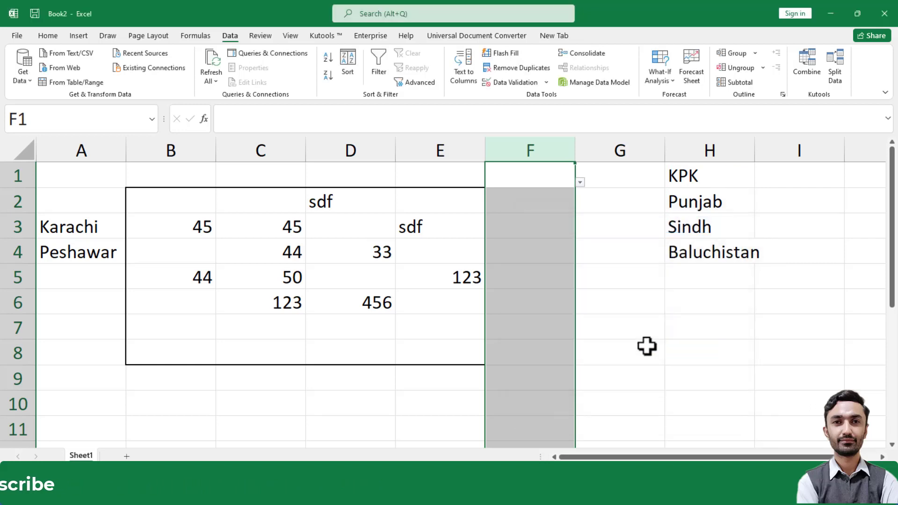
Step: Choose Sindh for cell F2 and KPK for cell F4 from their validation lists
left_click(566, 209)
left_click(580, 208)
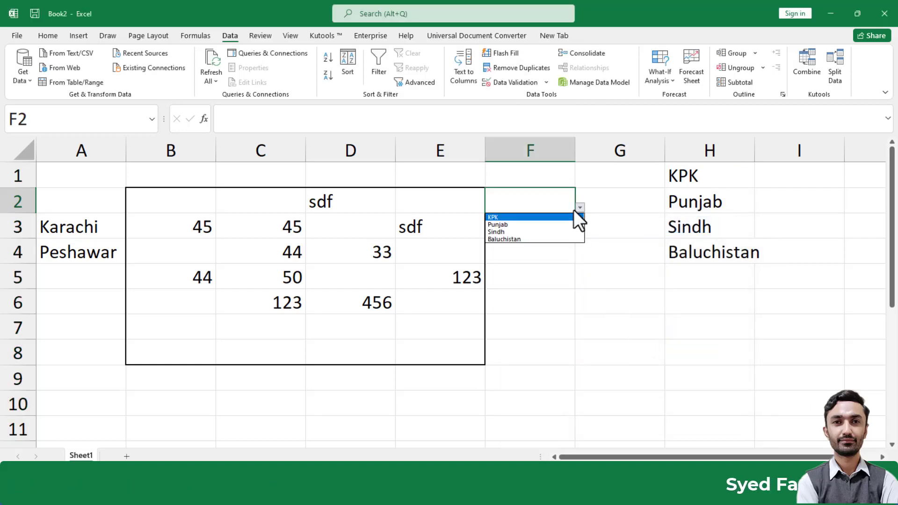
left_click(532, 233)
left_click(552, 243)
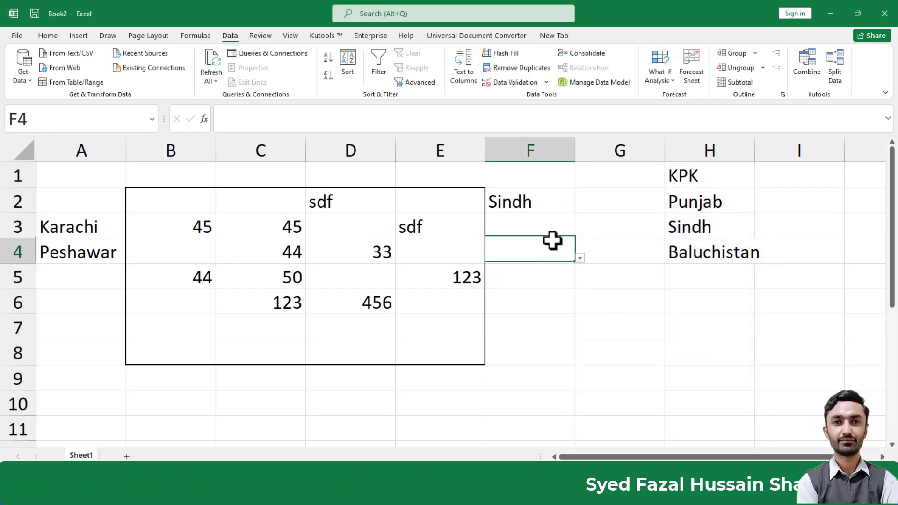
left_click(579, 257)
left_click(541, 268)
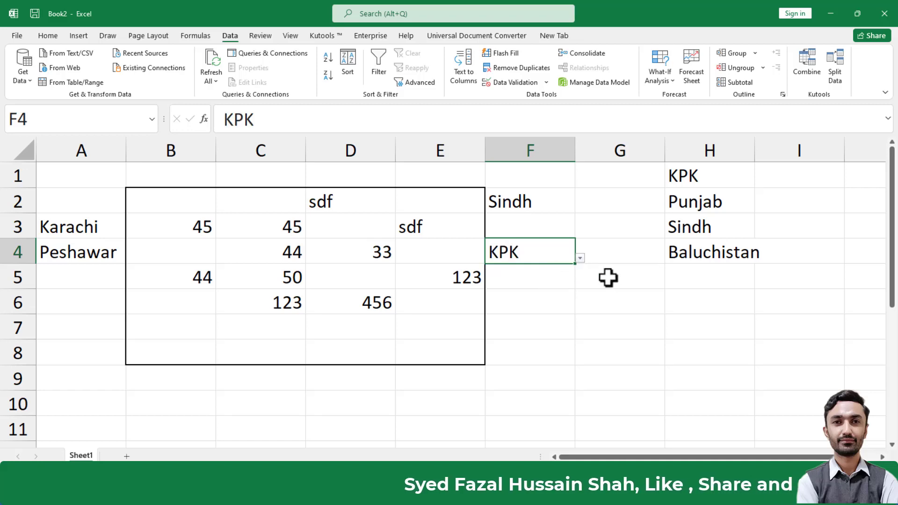
left_click(615, 287)
Step: Replace the source item in cell H1 with Peshawar and choose Peshawar for cell F8 from its validation list
left_click(710, 177)
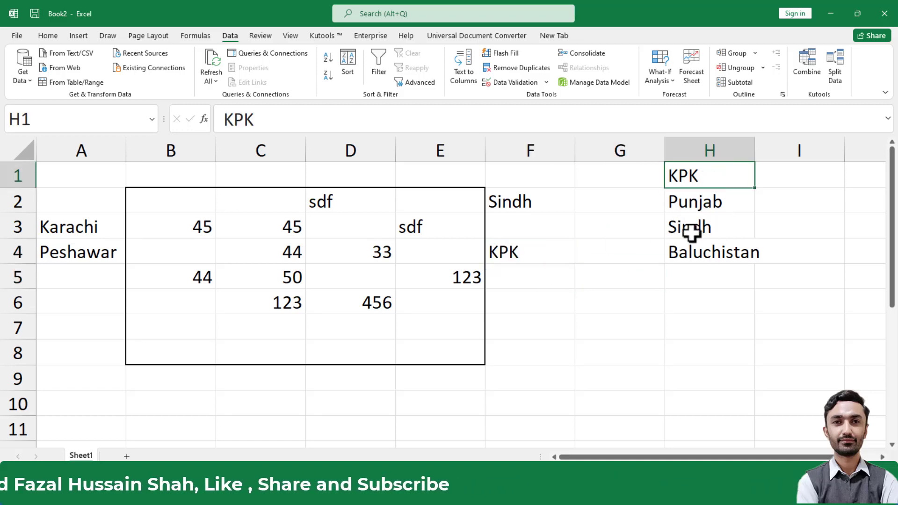
type("Peshawar")
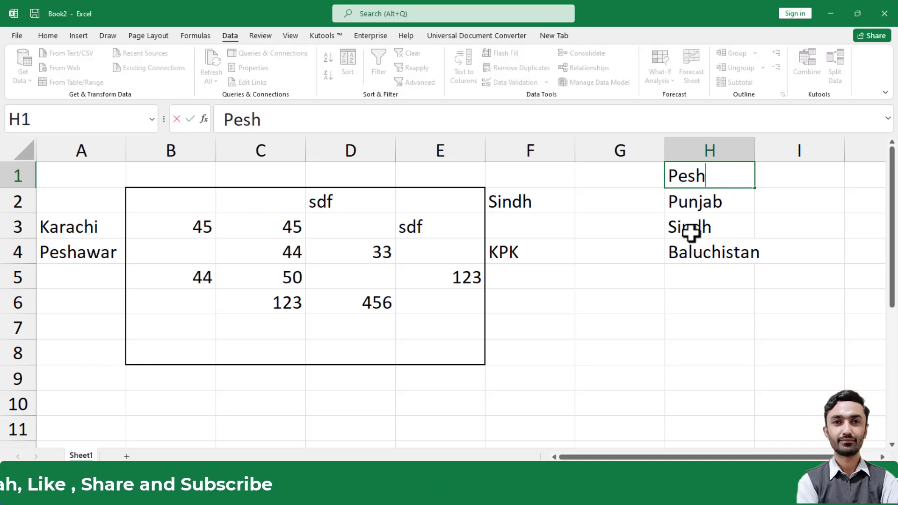
left_click(549, 350)
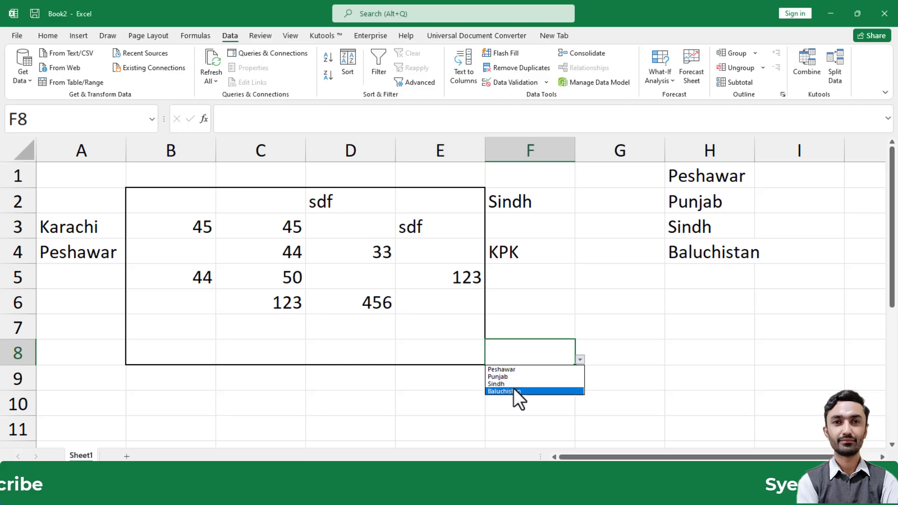
left_click(520, 369)
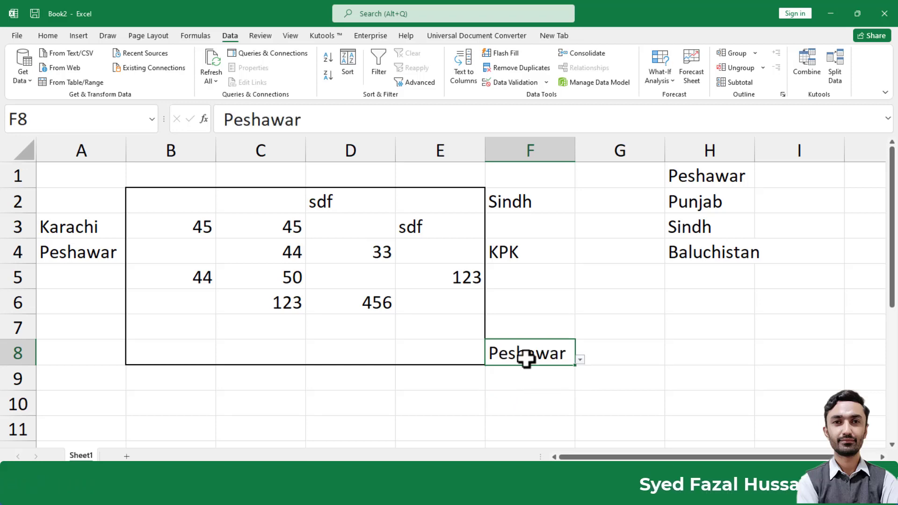
left_click(557, 318)
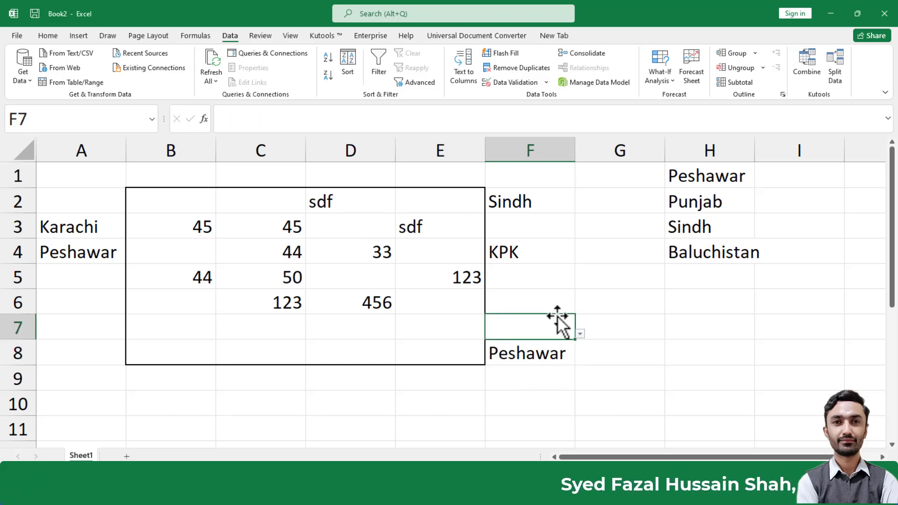
left_click(514, 83)
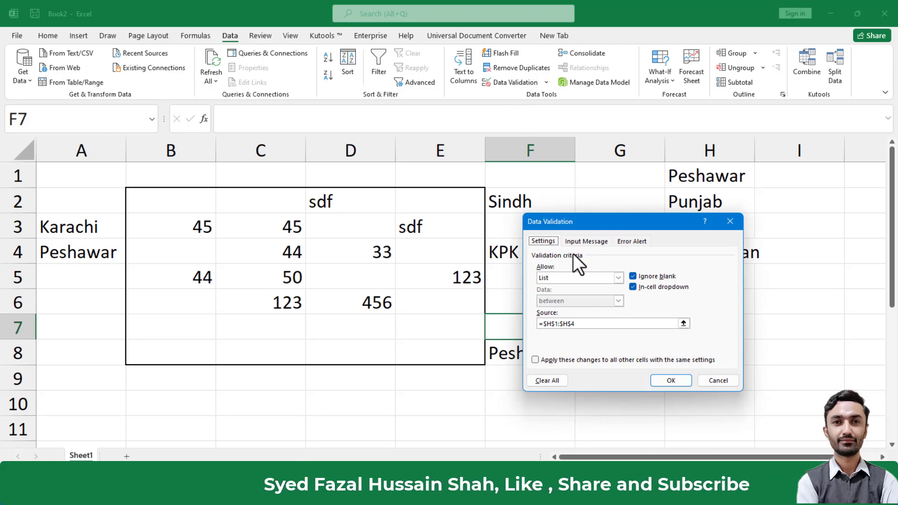
left_click(565, 275)
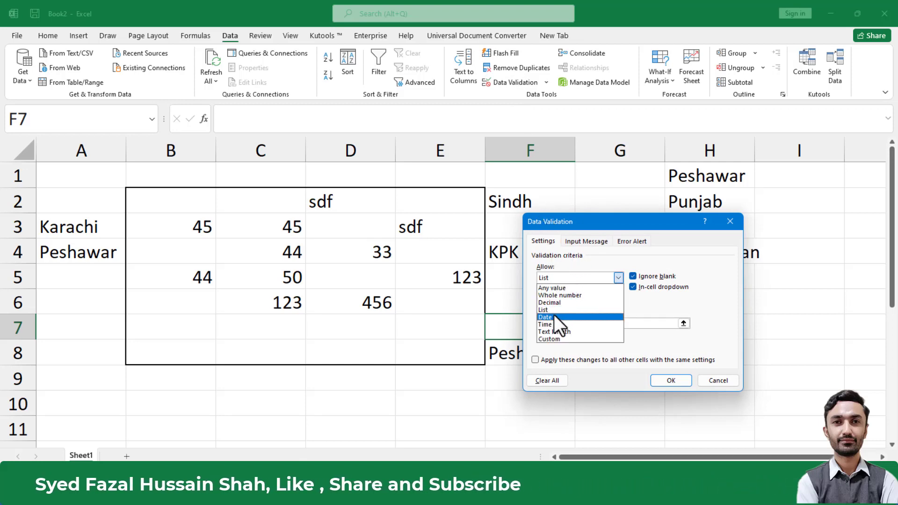
left_click(738, 223)
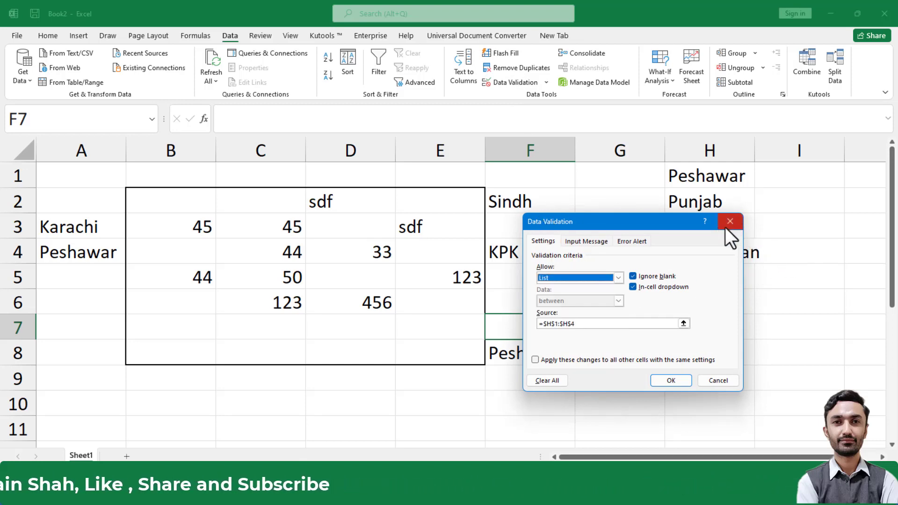
left_click(726, 224)
left_click(607, 243)
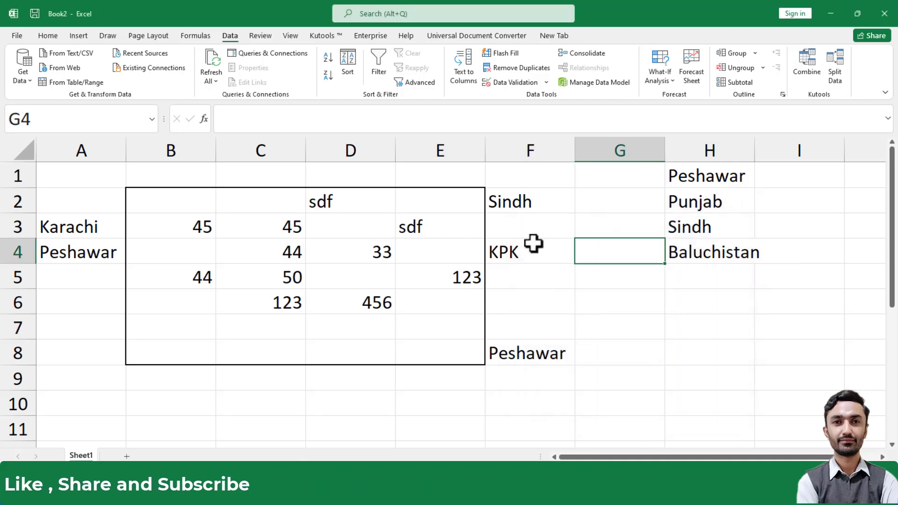
Step: Clear all data validation rules from the entire Sheet1, erasing the current mixed settings
left_click(22, 150)
left_click(509, 80)
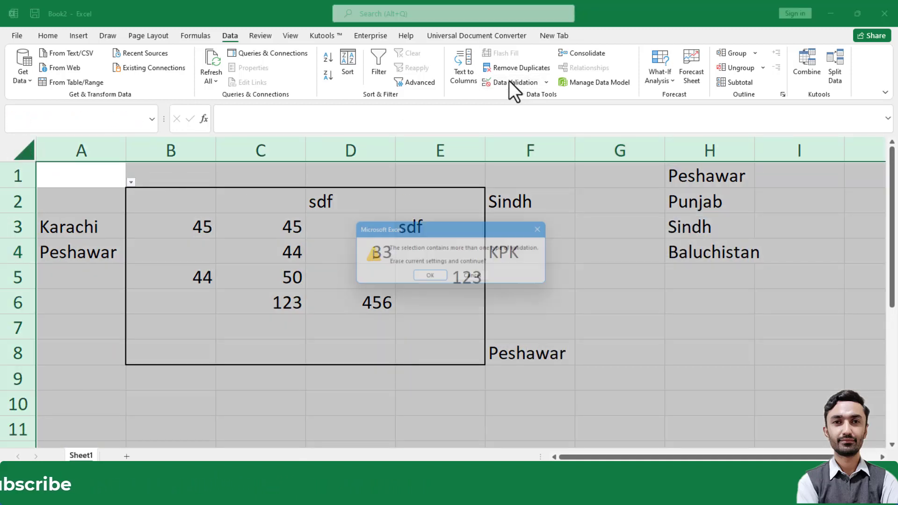
left_click(422, 279)
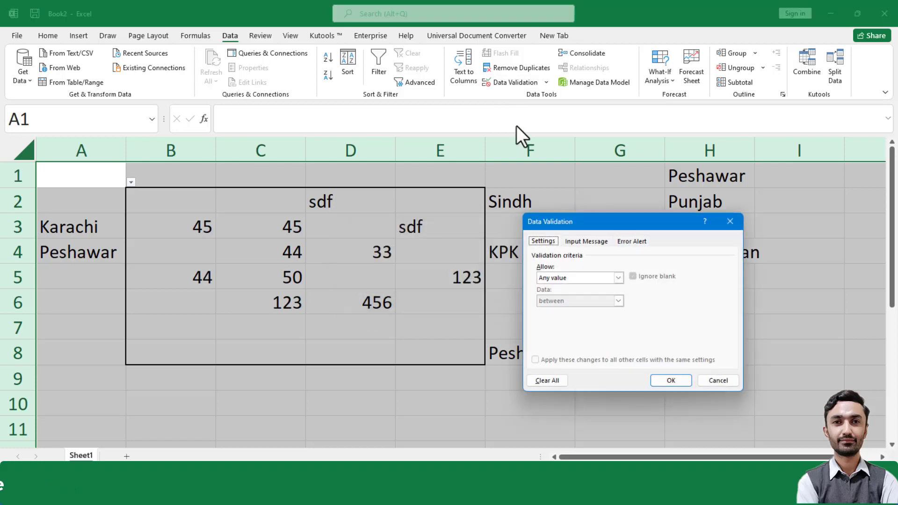
left_click(556, 385)
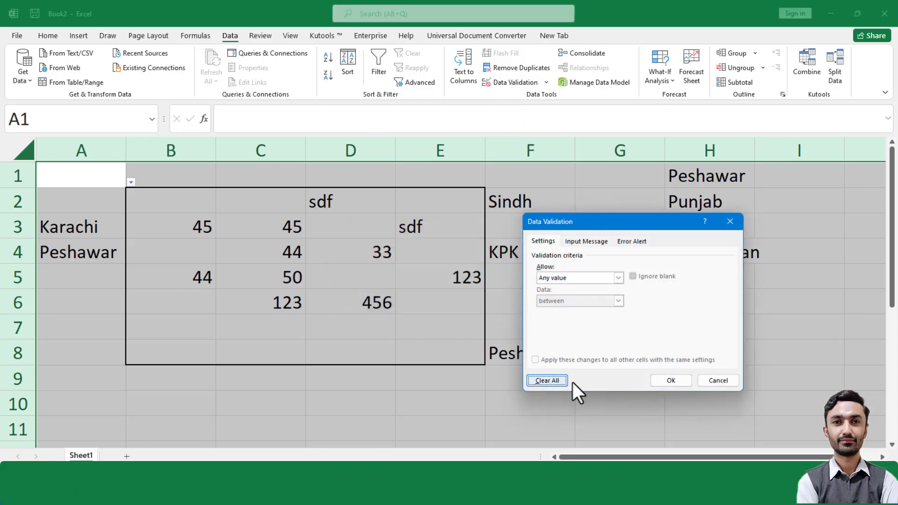
left_click(673, 384)
left_click(638, 364)
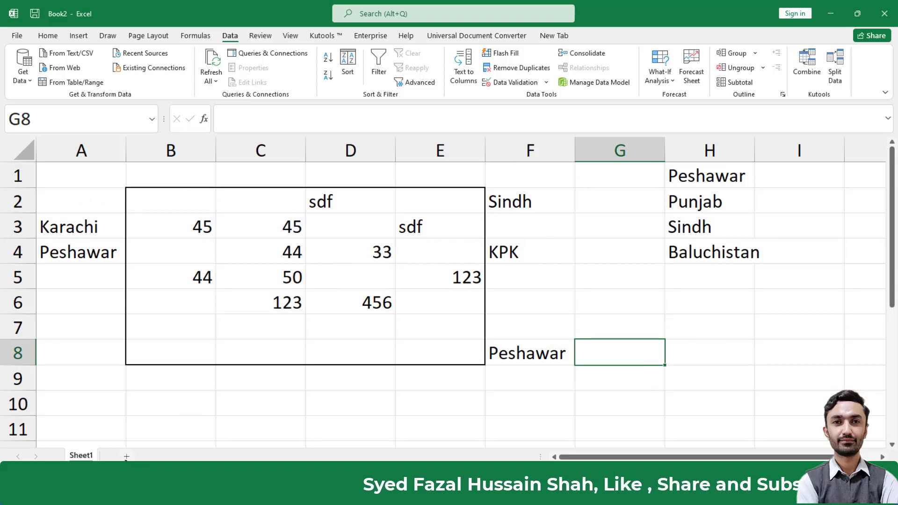
Step: Add a new sheet and apply date validation to its column A, allowing dates between 01-01-2000 and 01-01-2010
left_click(127, 457)
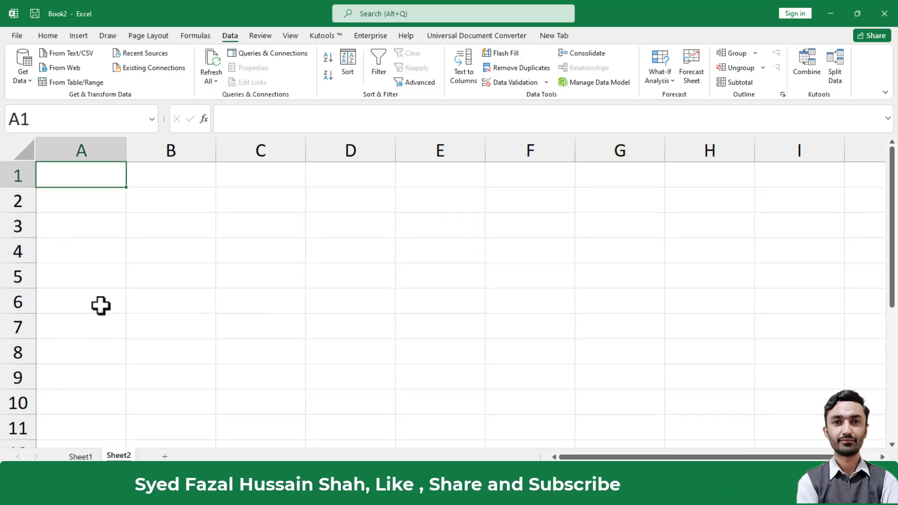
left_click(110, 149)
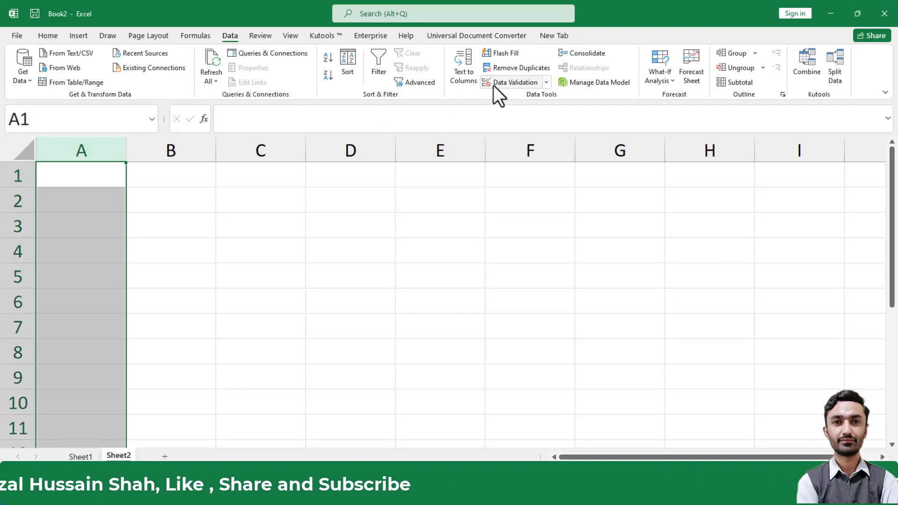
left_click(505, 83)
left_click(582, 278)
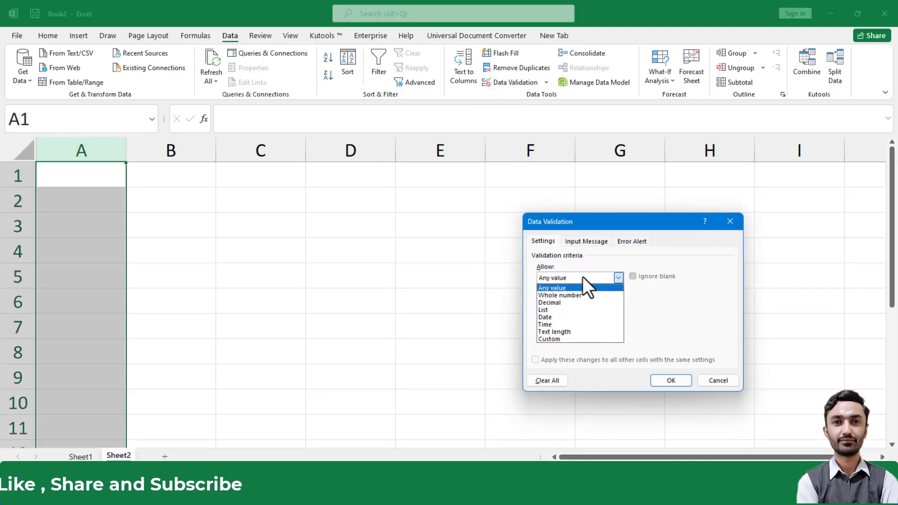
left_click(562, 323)
left_click(558, 323)
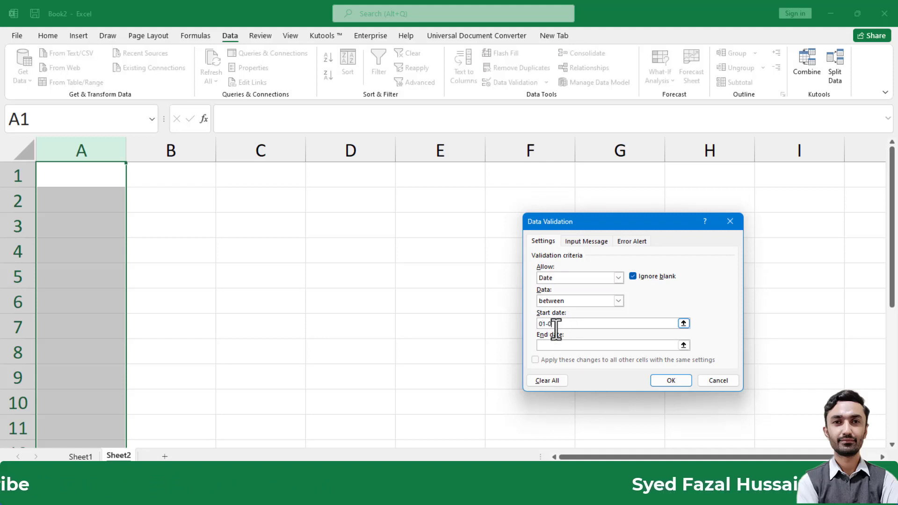
type("01-01-2000")
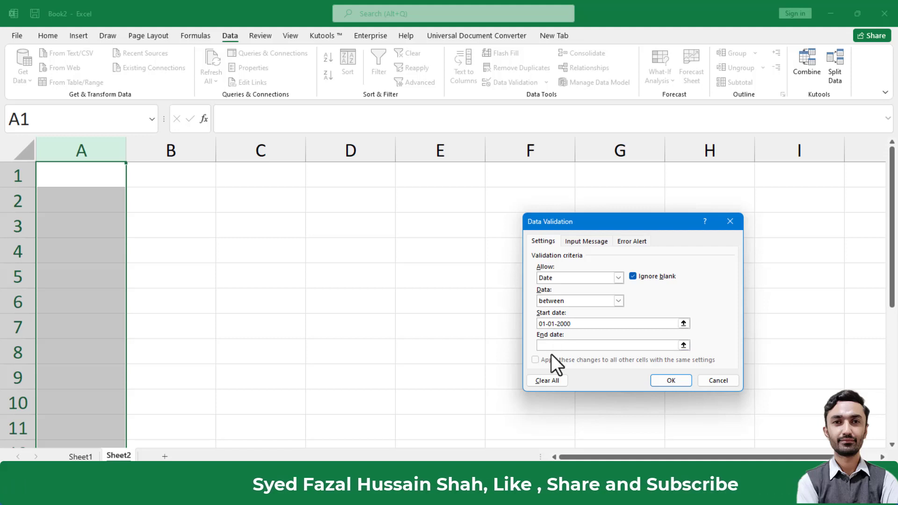
left_click(565, 345)
type("010")
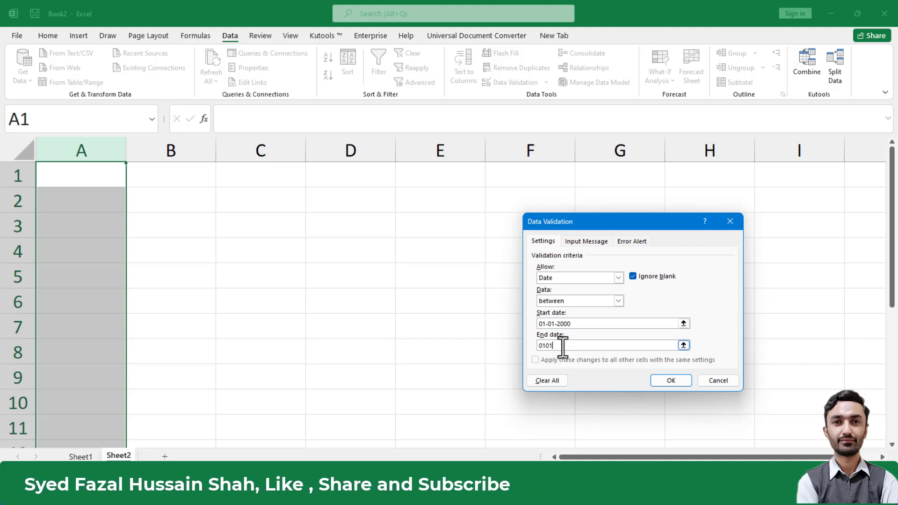
key("BackSpace")
type("-01-2")
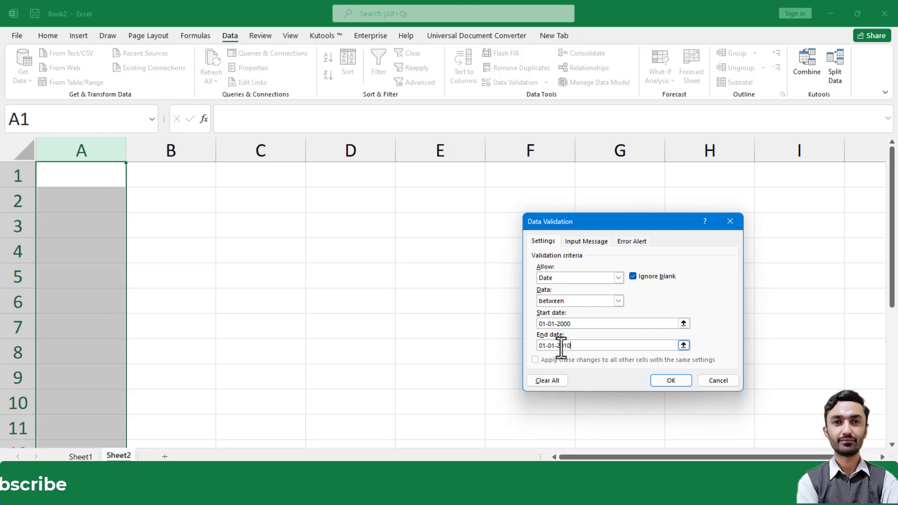
left_click(664, 380)
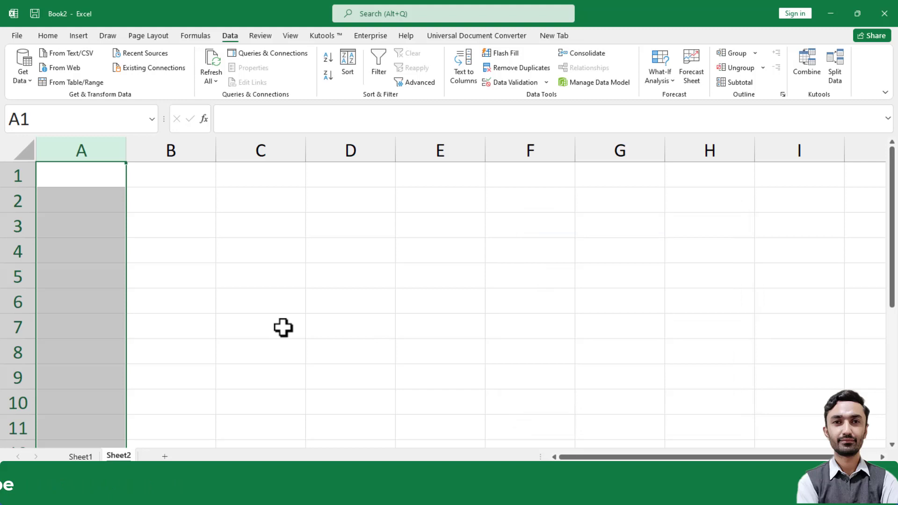
Step: Enter the date 05-05-2005 in cell A3 of the new sheet
left_click(101, 223)
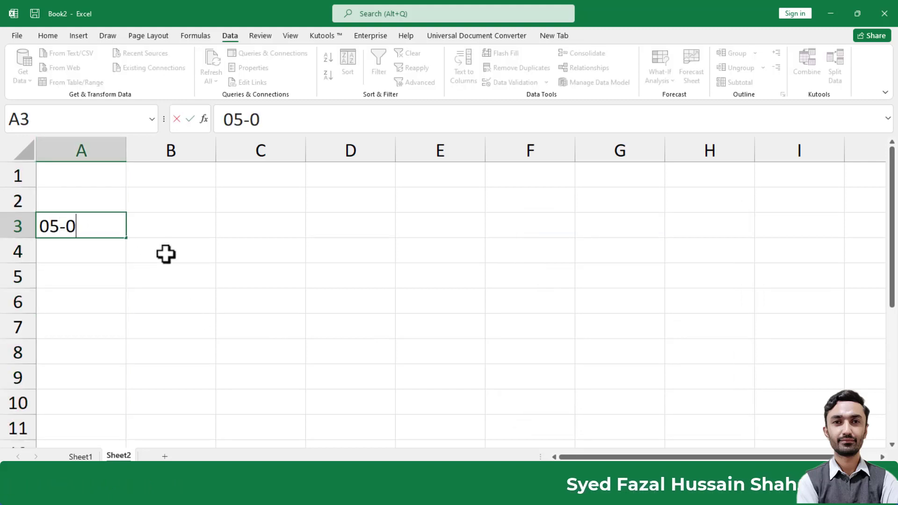
type("05-05-2005")
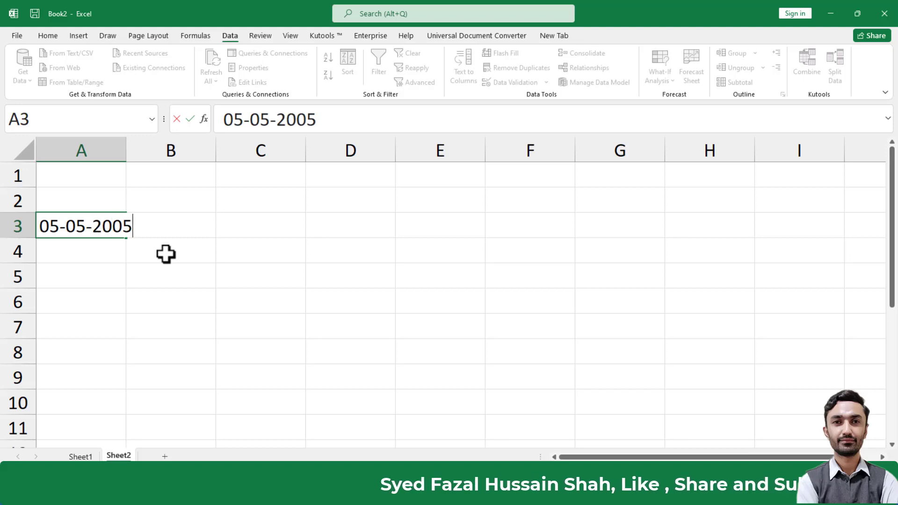
left_click(166, 254)
Step: Try to enter the date 06-04-2020 in cell A6 and cancel the entry
left_click(90, 293)
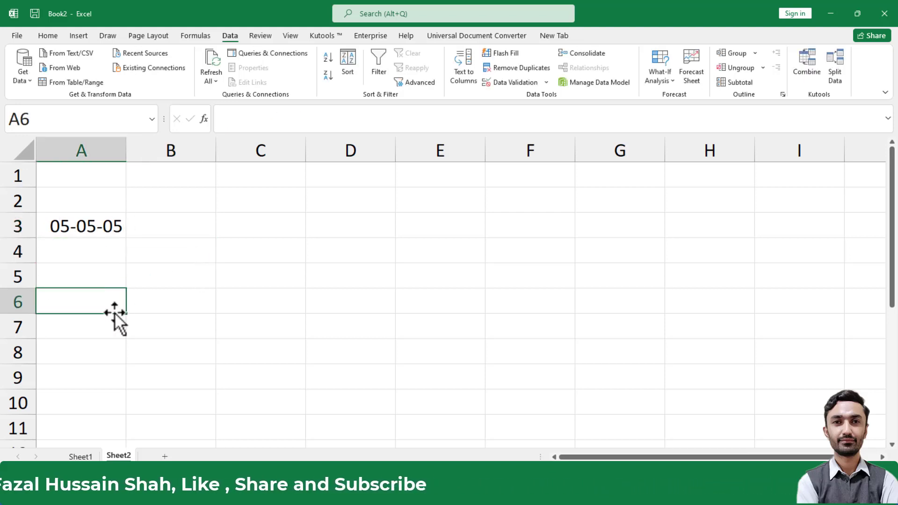
type("06-")
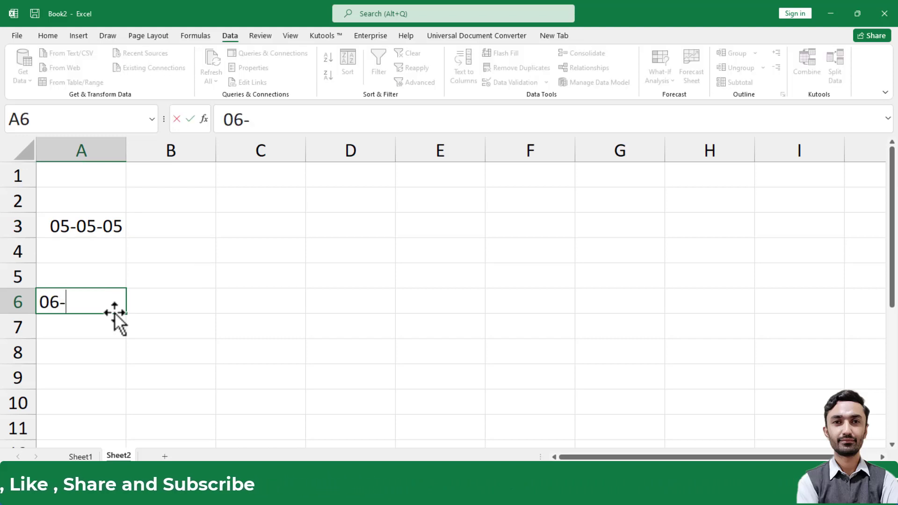
type("04-2020")
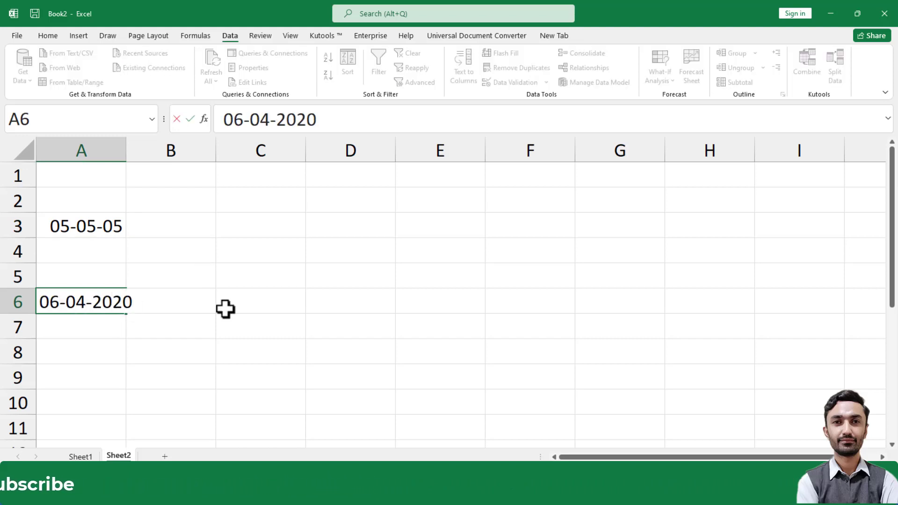
key("Return")
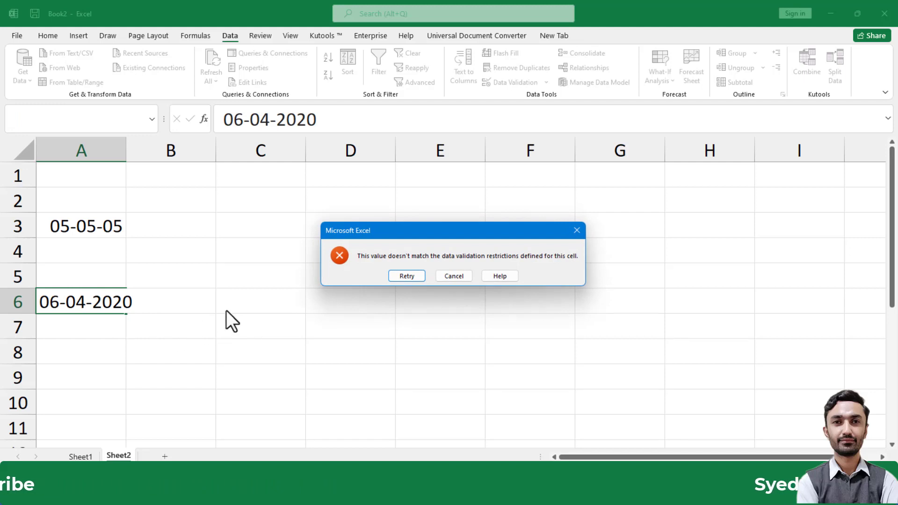
left_click(453, 276)
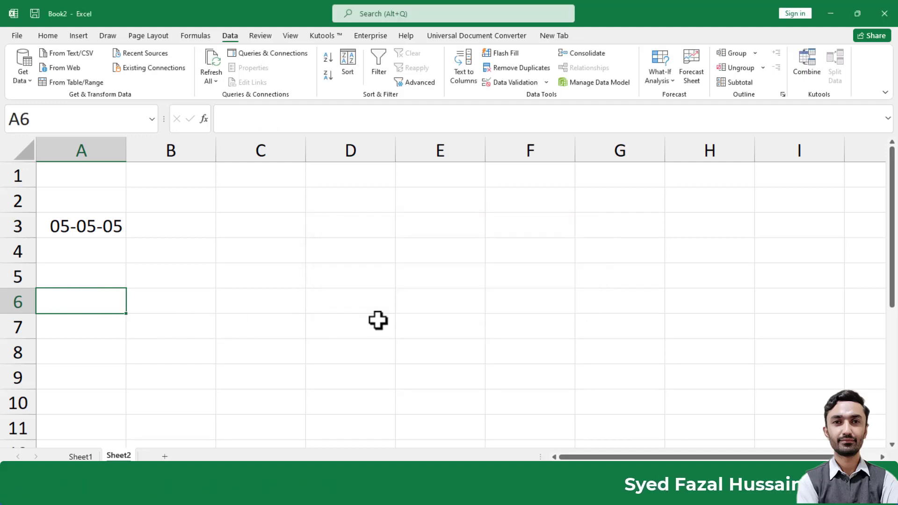
left_click(345, 318)
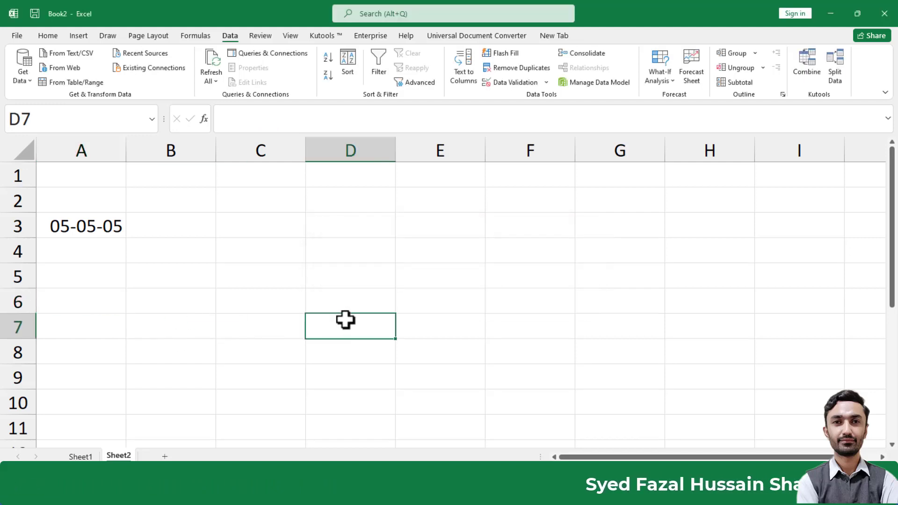
left_click(519, 86)
left_click(580, 280)
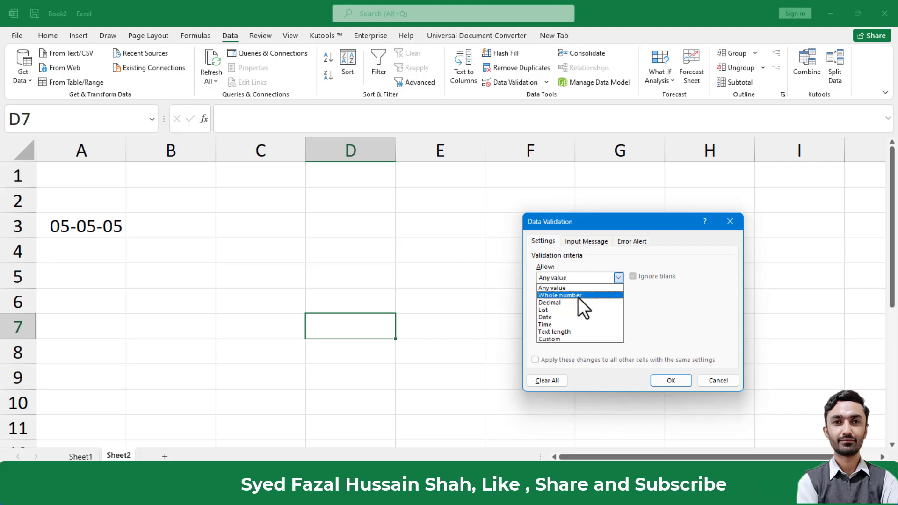
left_click(565, 323)
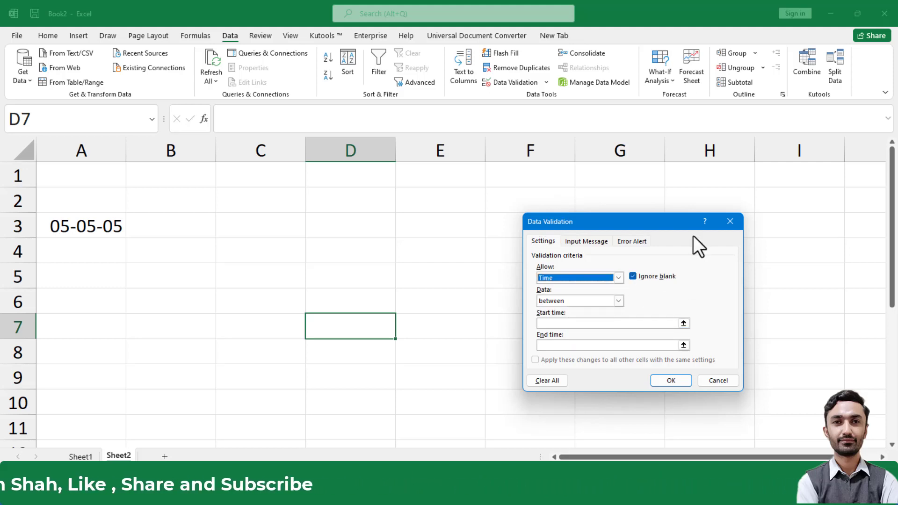
left_click(736, 217)
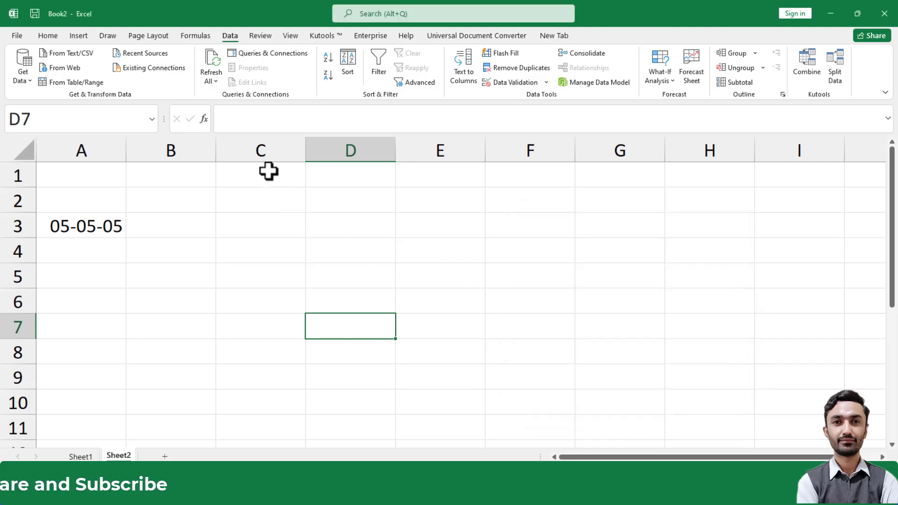
Step: Apply time validation to column C, allowing times between 6:00 PM and 10:00 PM
left_click(272, 148)
left_click(519, 83)
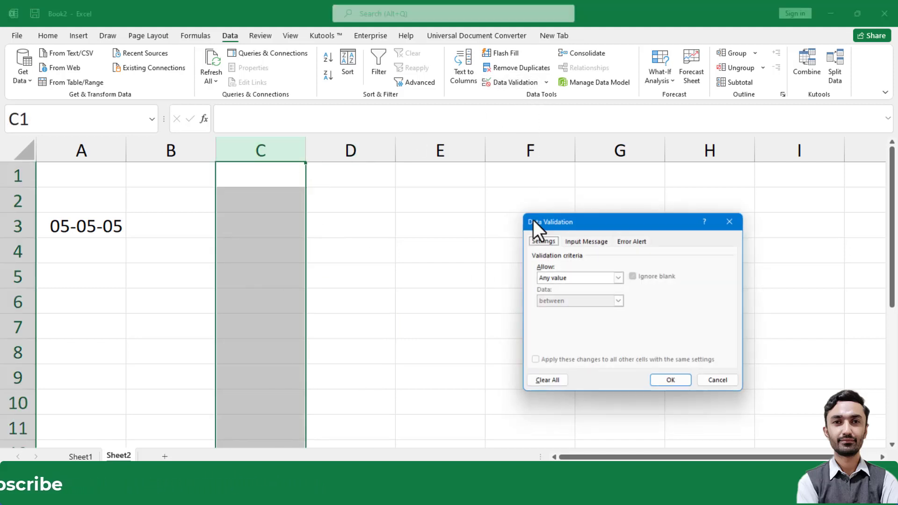
left_click(572, 324)
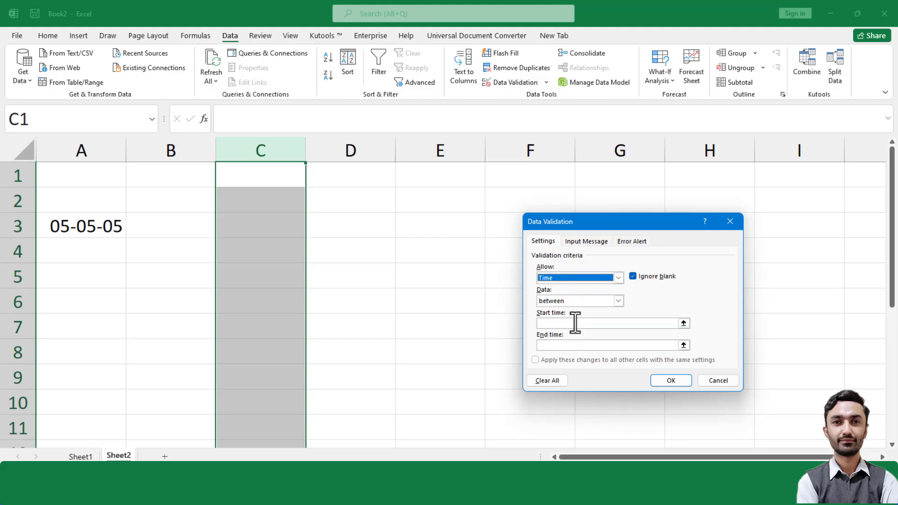
left_click(581, 324)
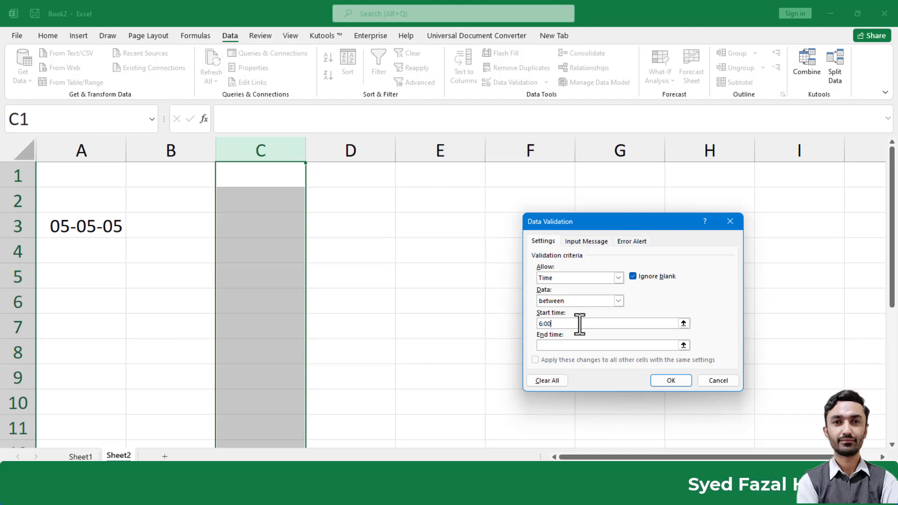
type("6:00 PM")
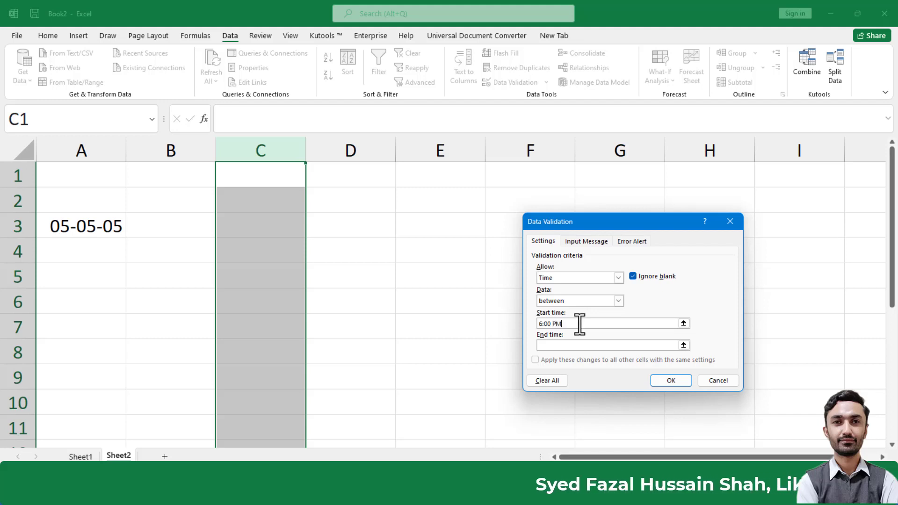
left_click(568, 345)
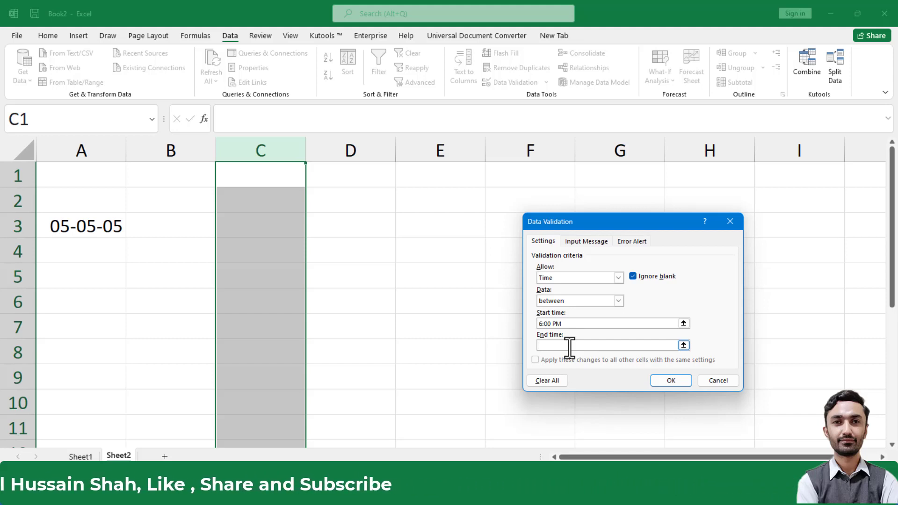
type("10:00 PM")
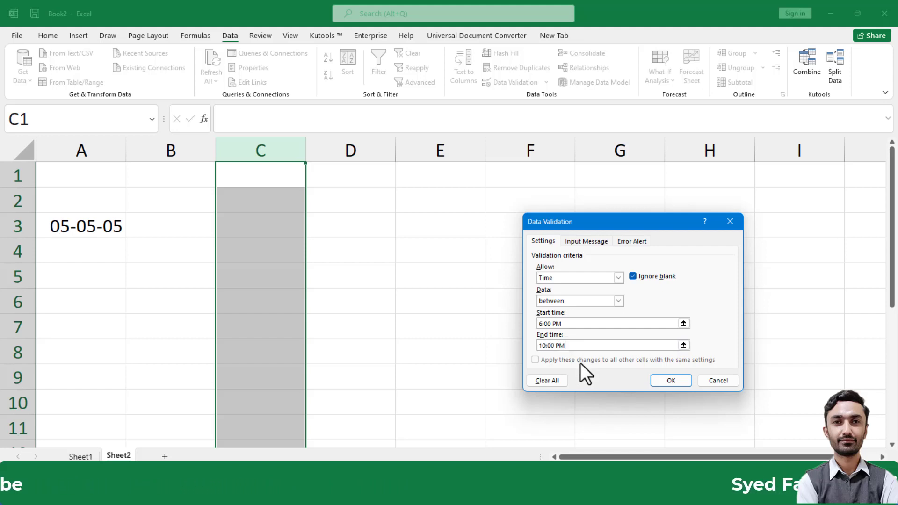
left_click(677, 380)
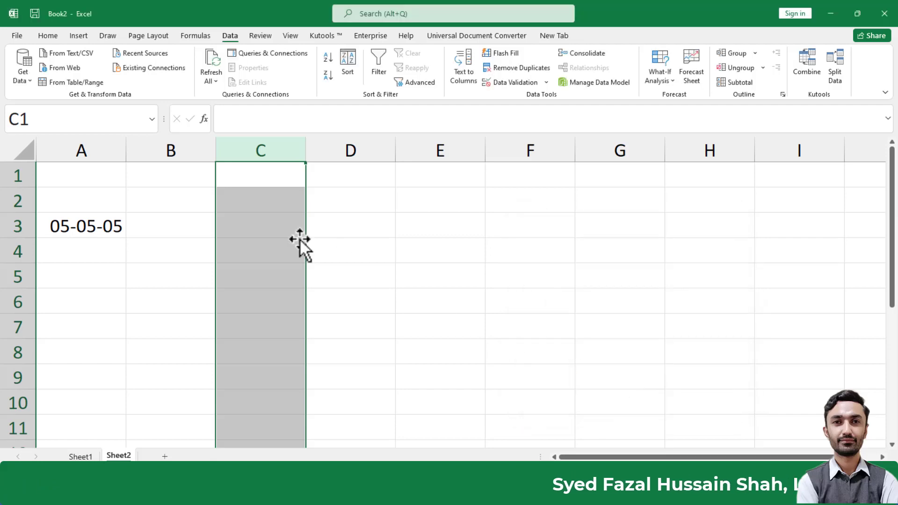
Step: Enter the time 7:00 PM in cell C4
left_click(48, 36)
left_click(260, 254)
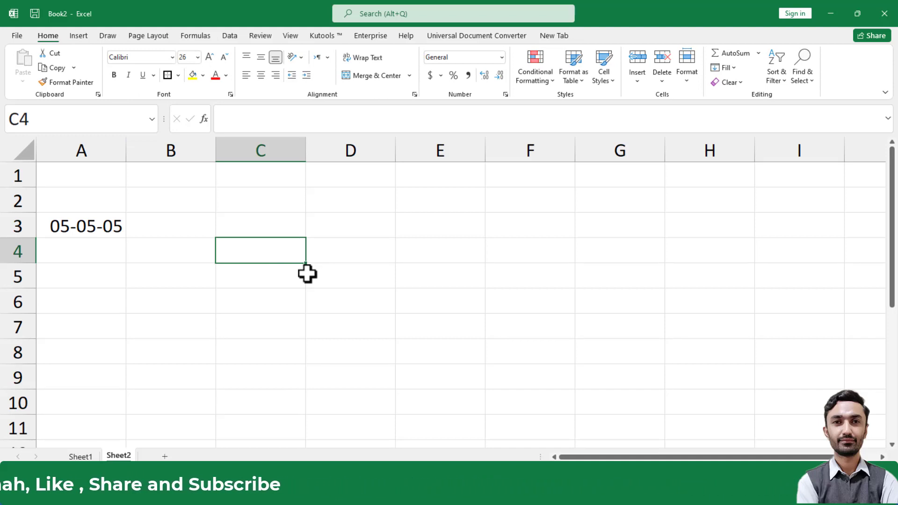
type("7:00")
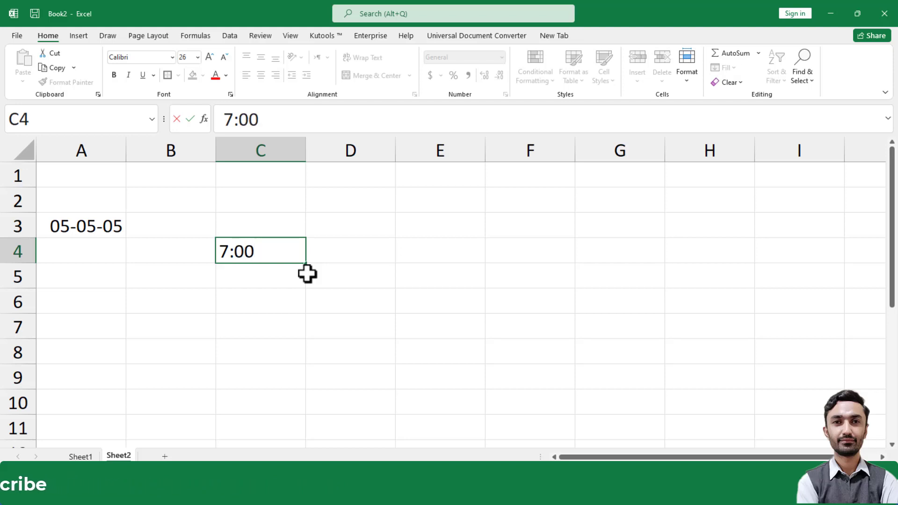
type(" PM")
key("Return")
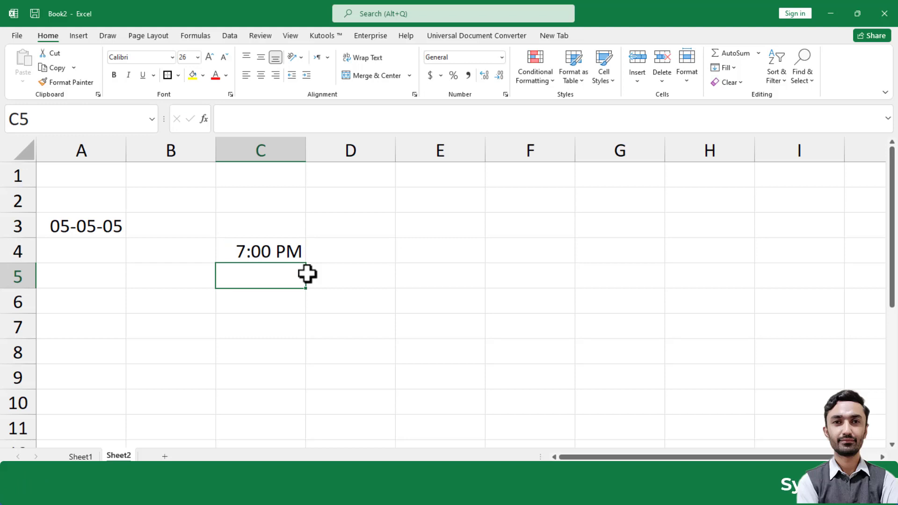
Step: Try to enter the time 4:00 PM in cell C5 and cancel the entry
type("4")
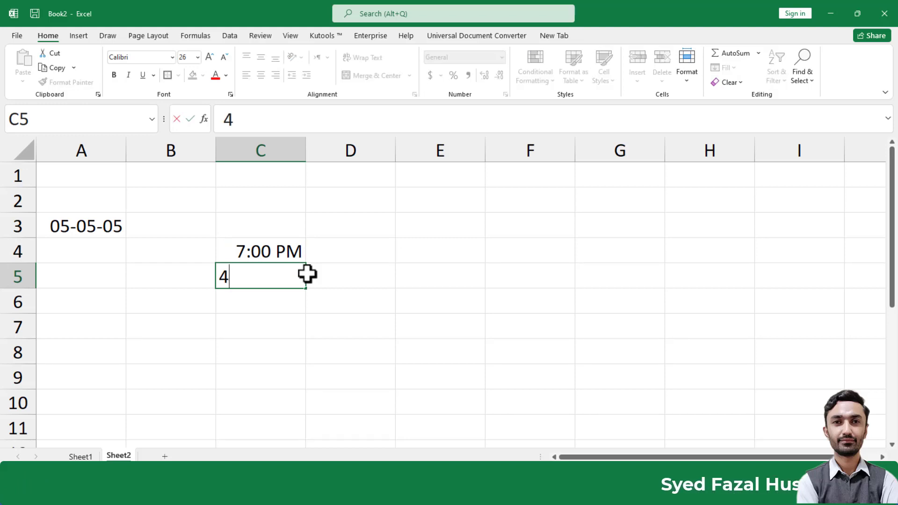
type(":00 PM")
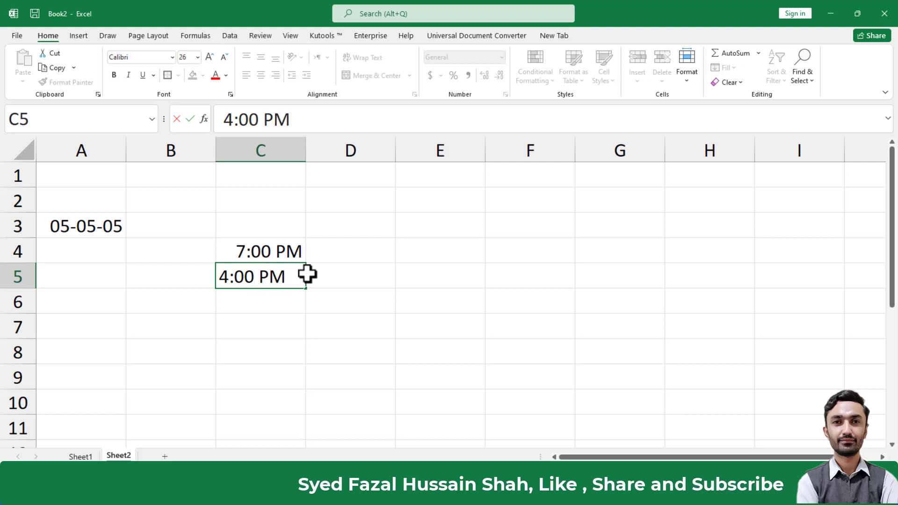
key("Return")
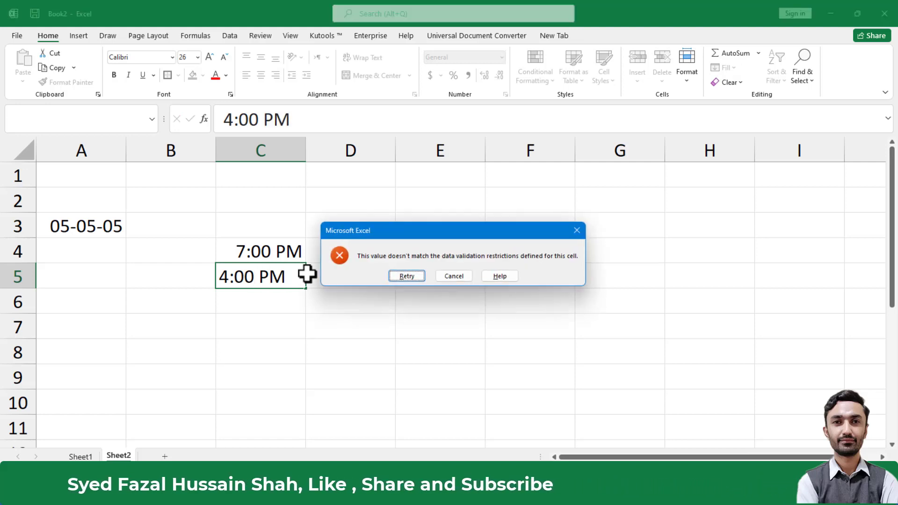
left_click(454, 276)
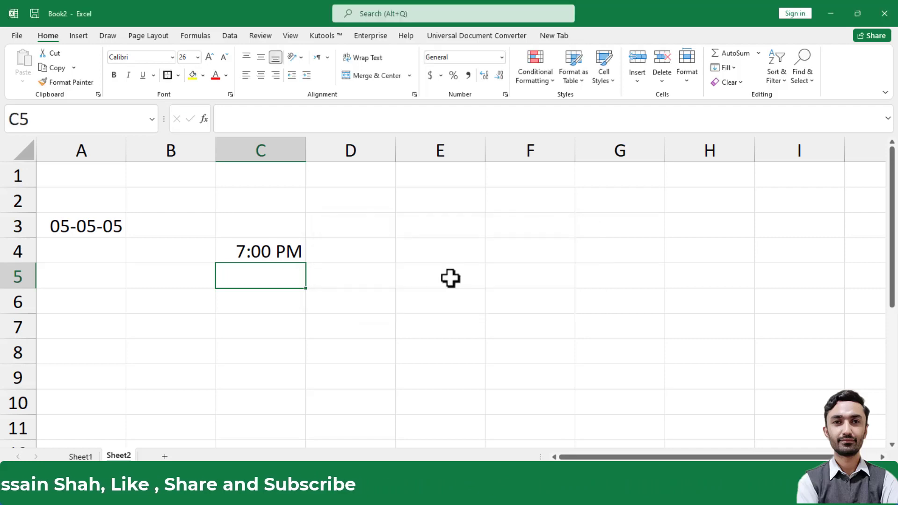
Step: Apply text length validation to column E, allowing only entries with a length equal to 14
left_click(441, 155)
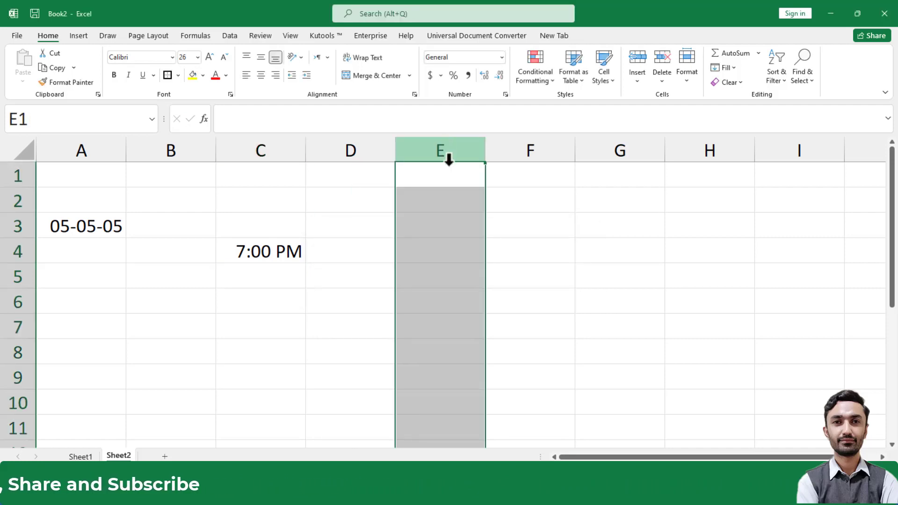
left_click(230, 35)
left_click(507, 82)
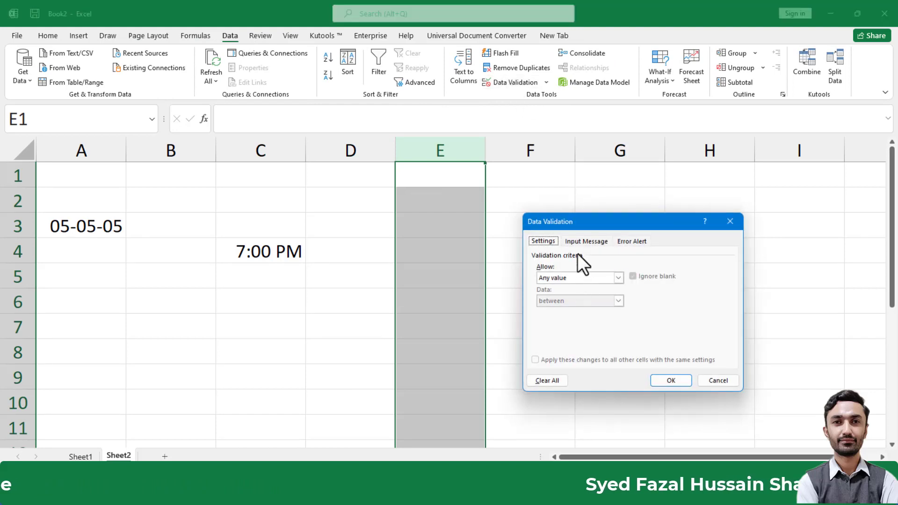
double_click(581, 276)
left_click(581, 277)
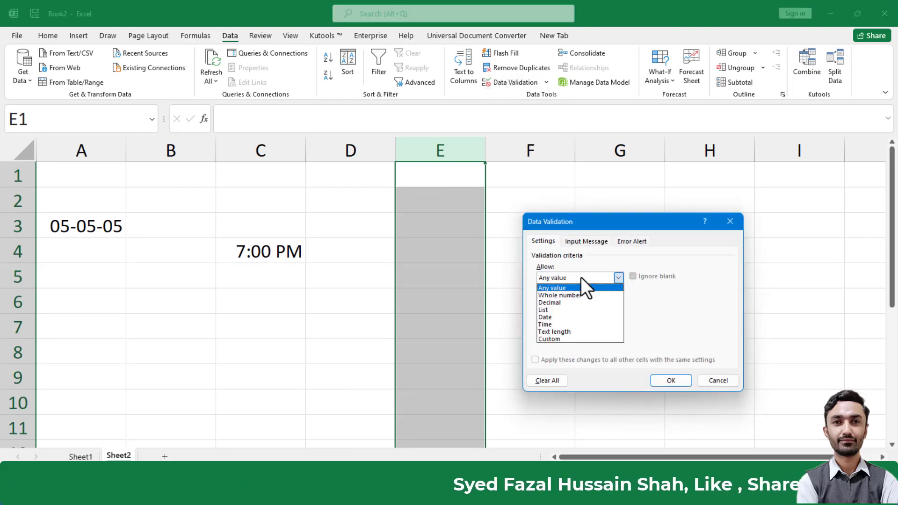
left_click(574, 329)
left_click(586, 301)
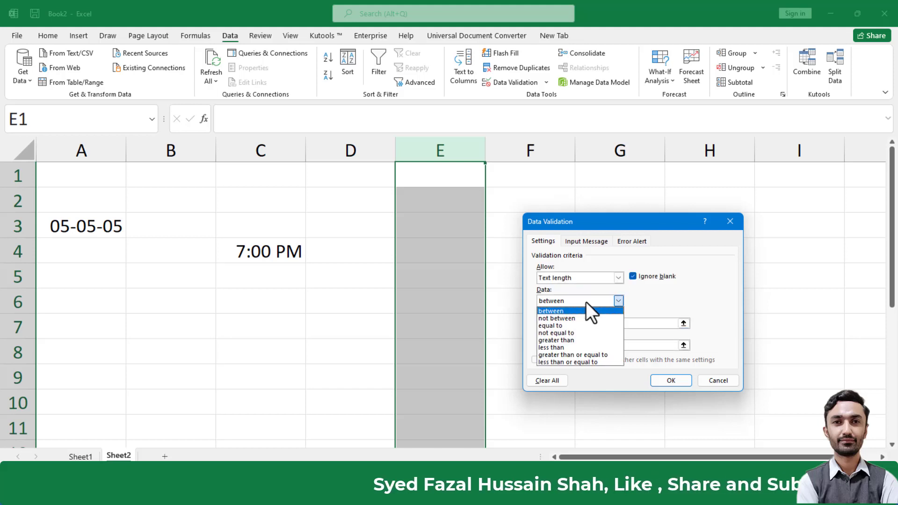
left_click(572, 324)
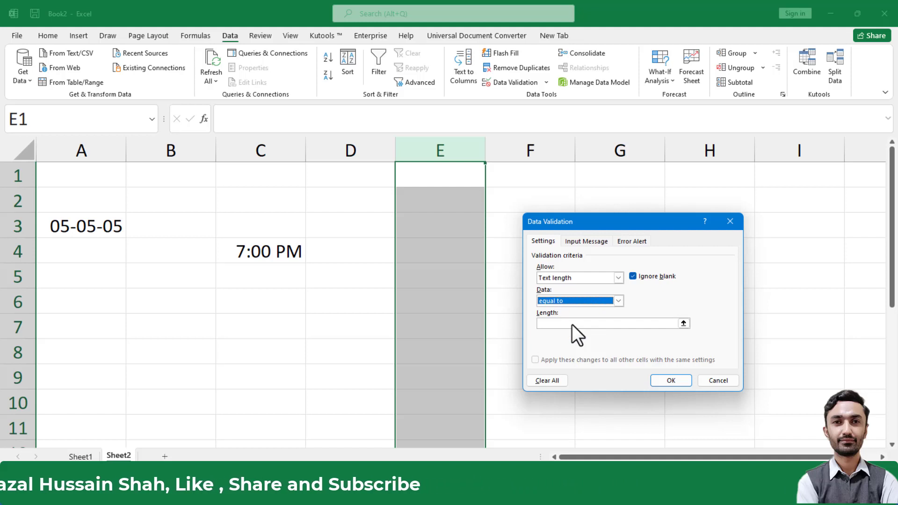
left_click(573, 324)
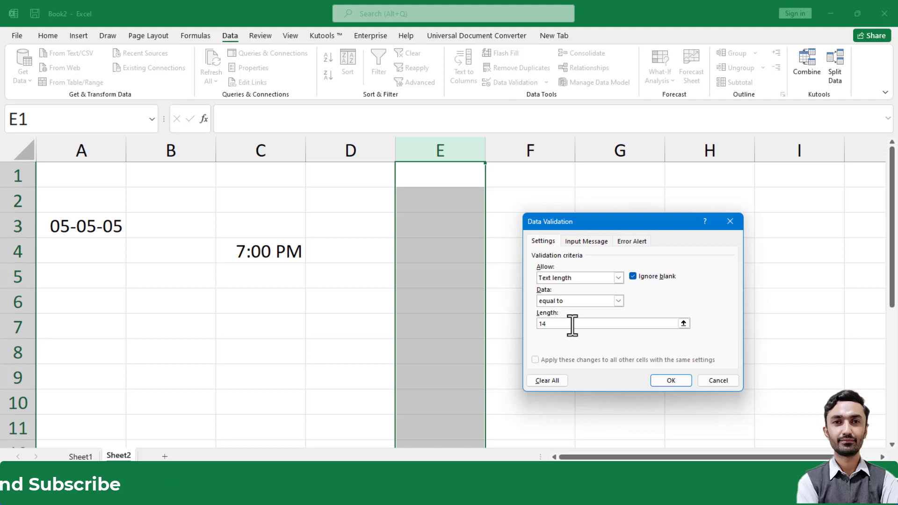
left_click(675, 381)
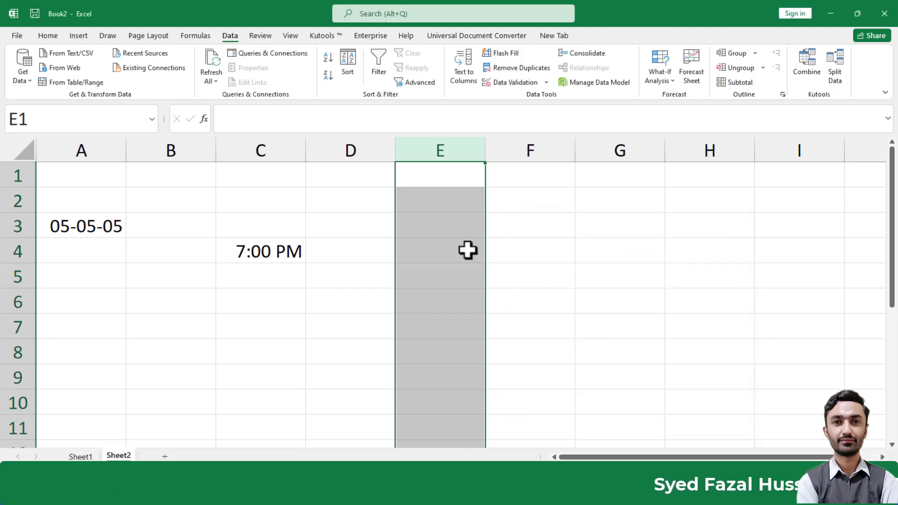
left_click(456, 177)
left_click_drag(485, 154, 533, 157)
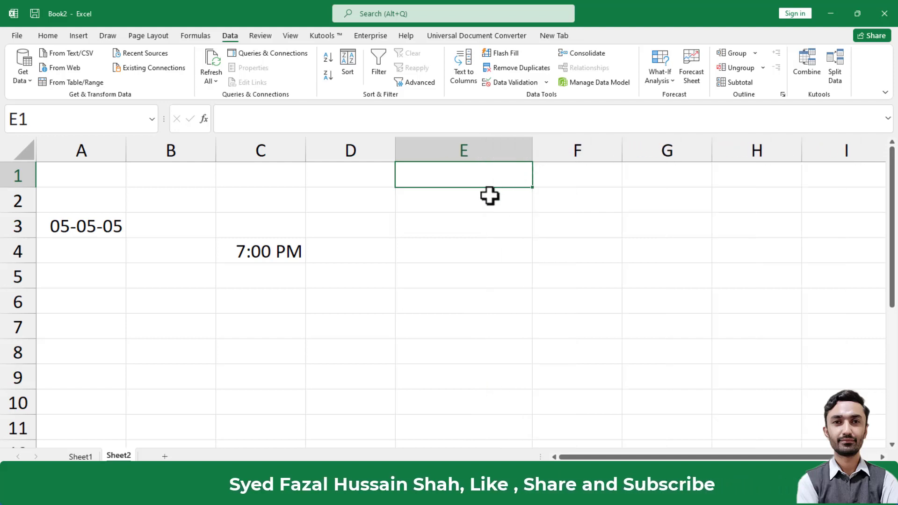
type("12")
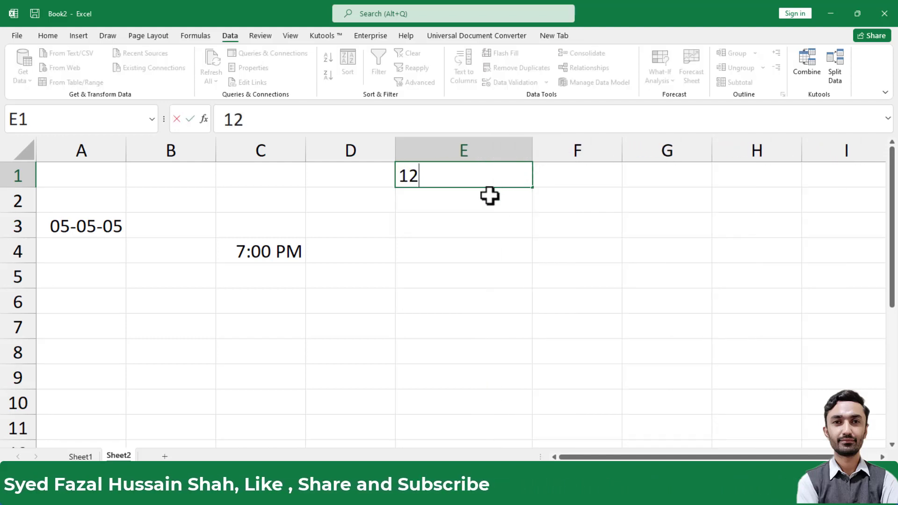
type("345678901234")
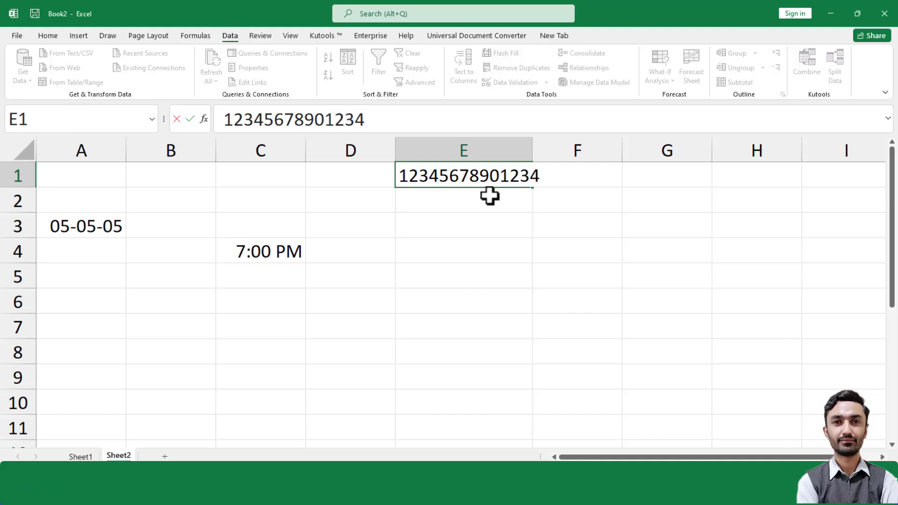
key("Return")
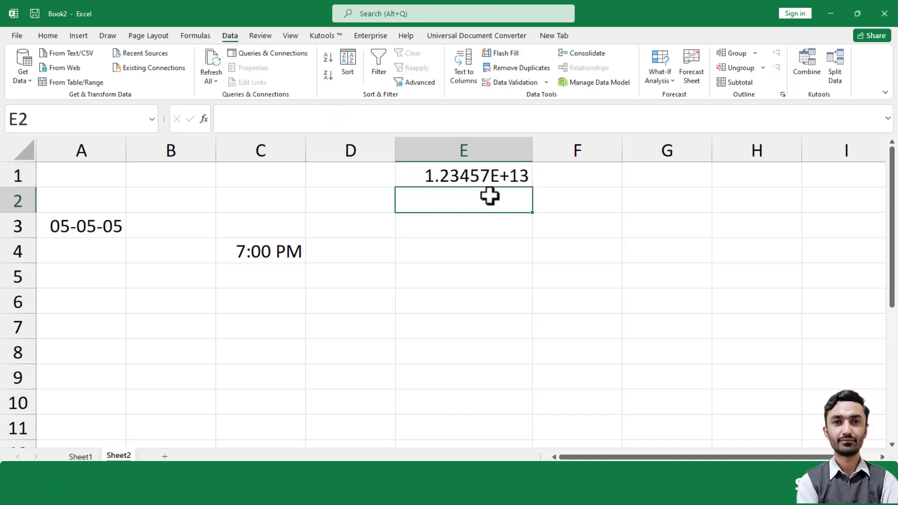
Step: Format column E as Number with no decimal places and widen it to fit the full value
left_click_drag(530, 154, 554, 149)
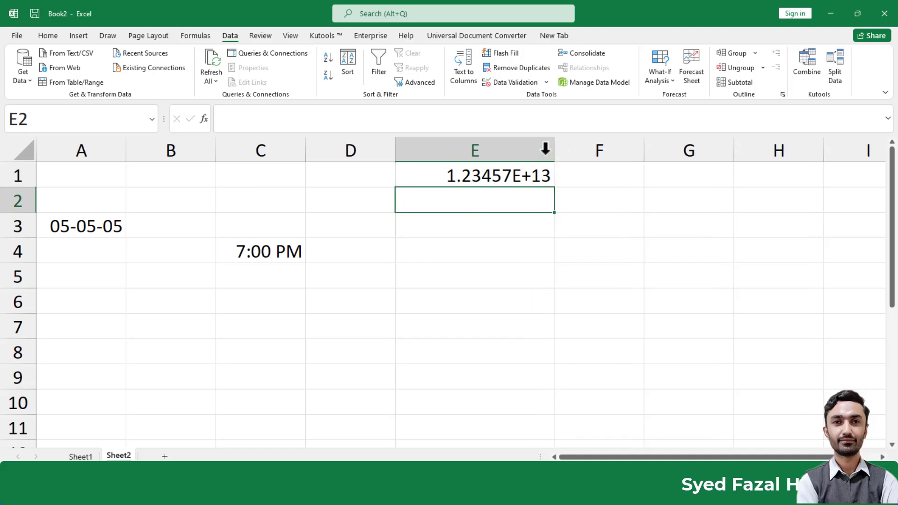
left_click(498, 149)
left_click(55, 35)
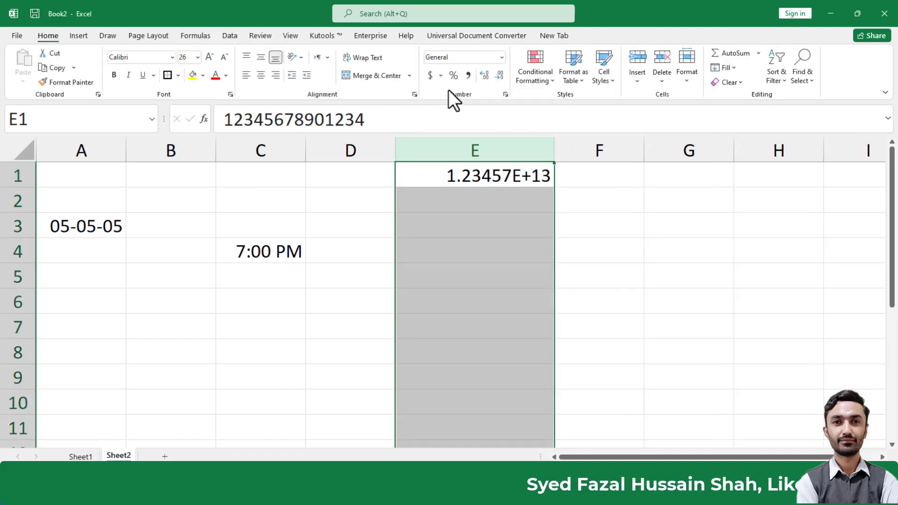
left_click(502, 58)
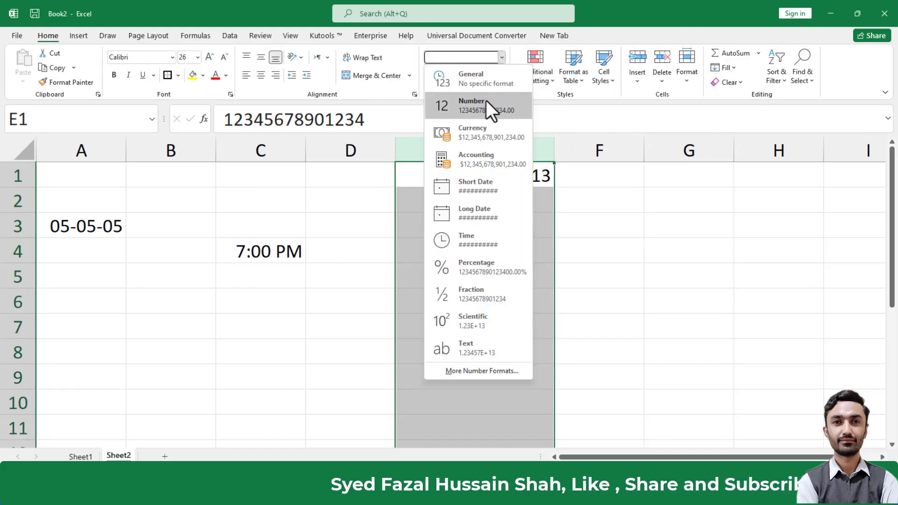
left_click(486, 103)
double_click(555, 148)
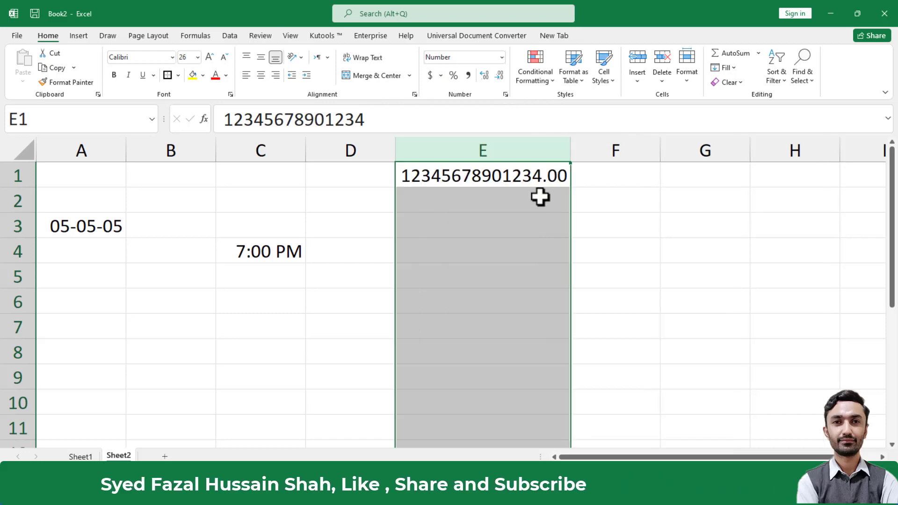
left_click(483, 79)
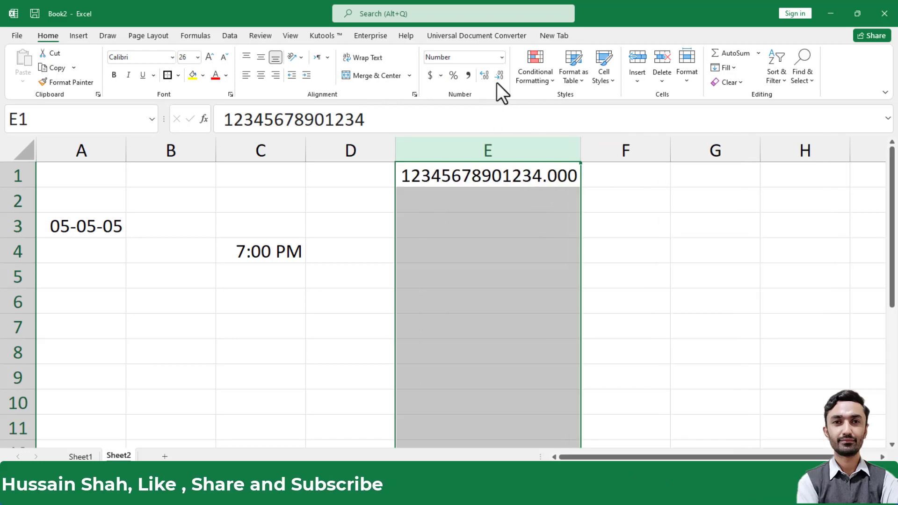
double_click(498, 79)
left_click(498, 80)
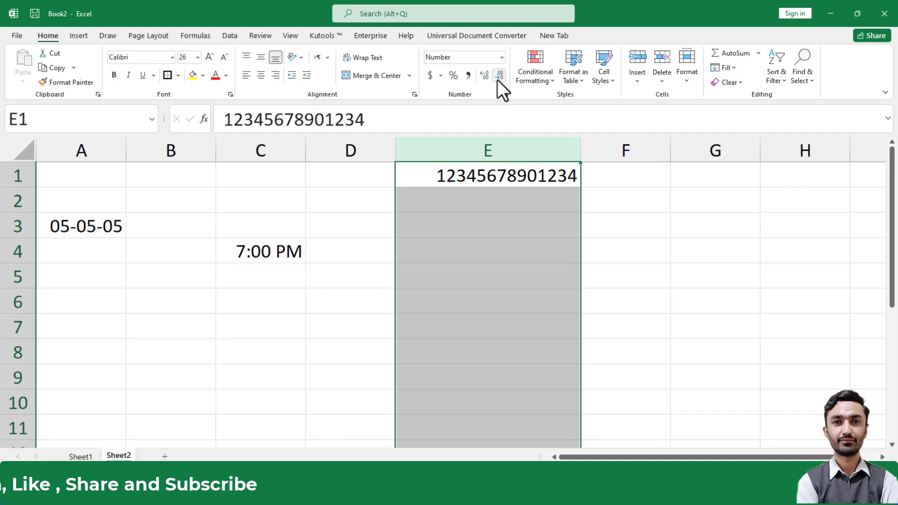
left_click(535, 227)
left_click(536, 177)
left_click(527, 227)
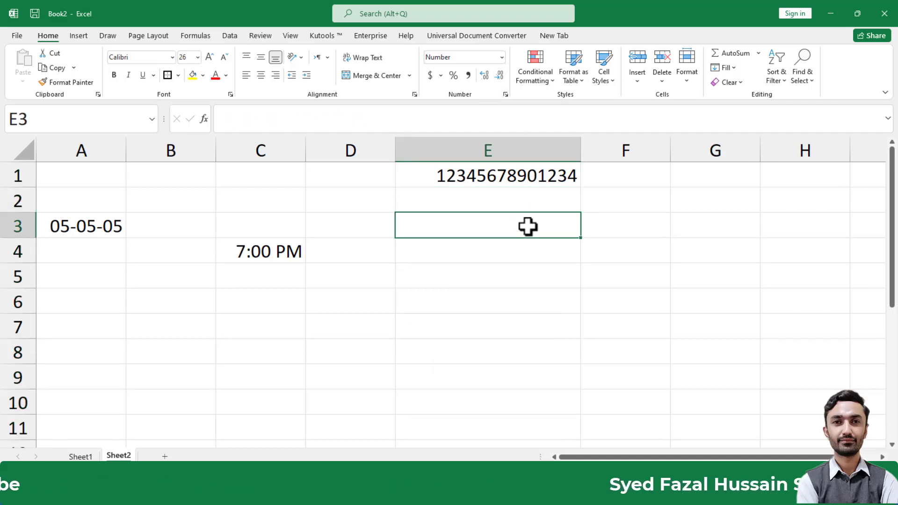
type("456413")
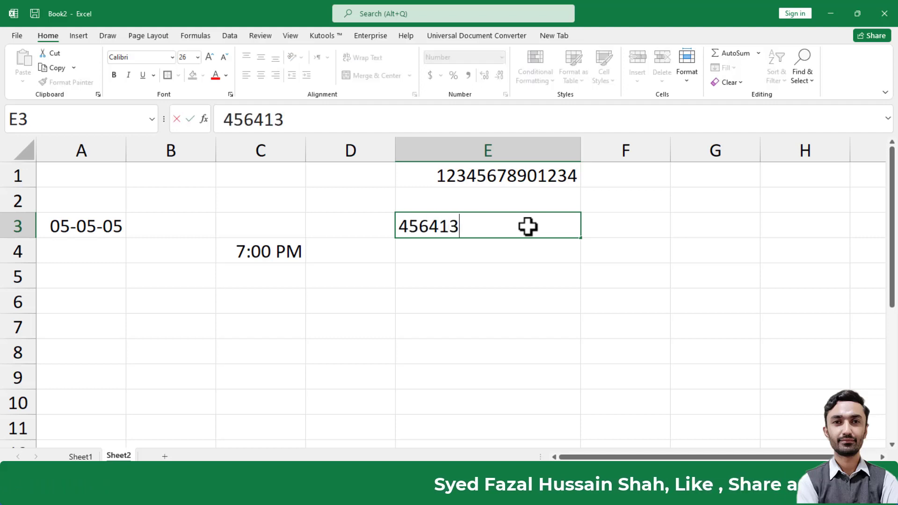
type("456456456456465")
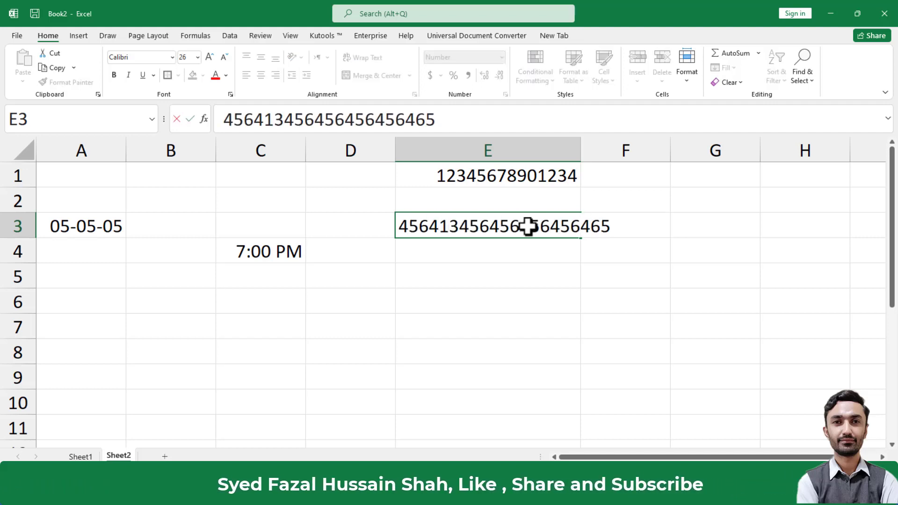
key("Return")
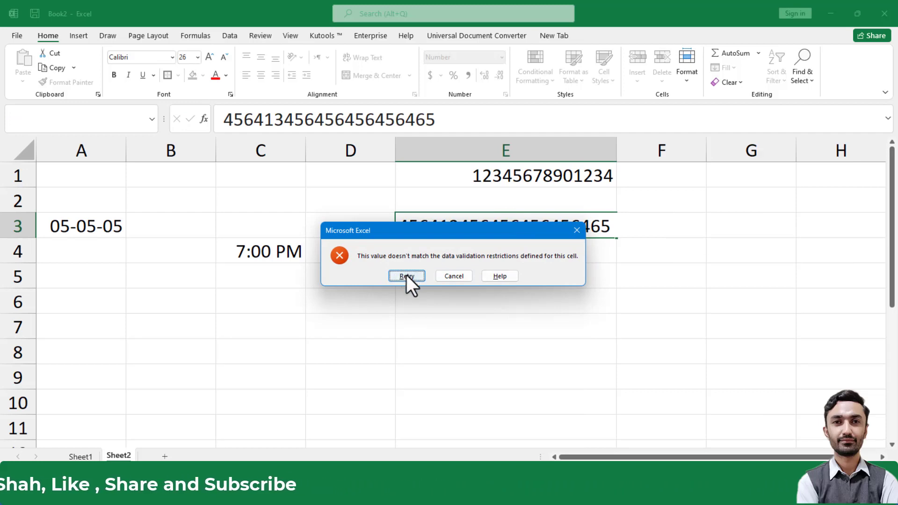
left_click(576, 231)
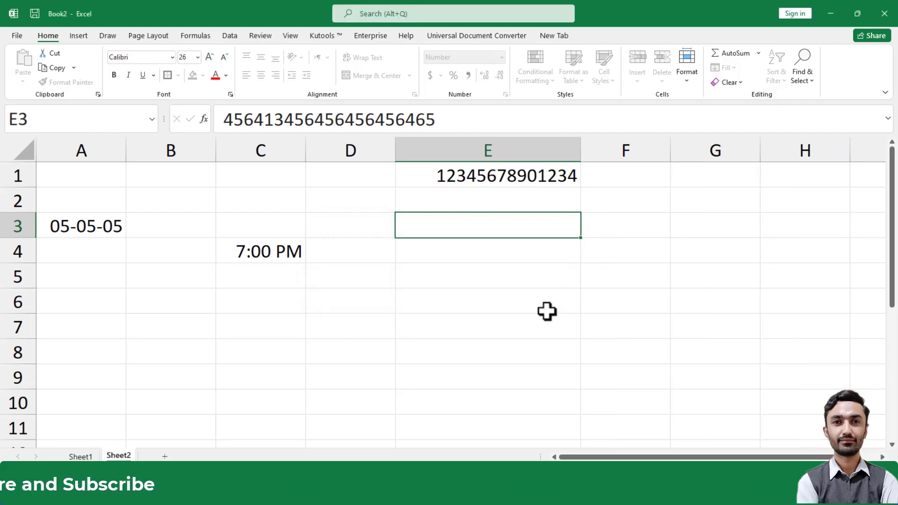
Step: Try to enter the too-short number 1313132 in cell E6, retry it once, and cancel the entry
left_click(549, 310)
type("1313132")
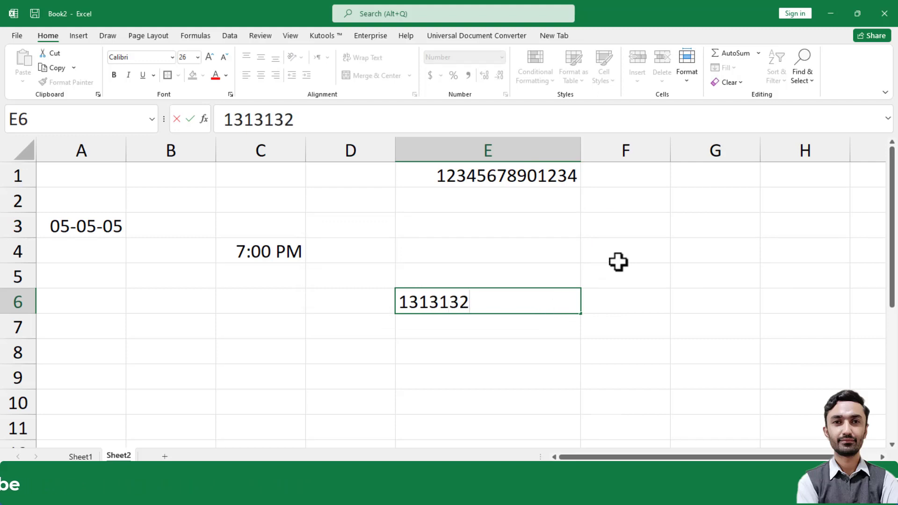
key("Return")
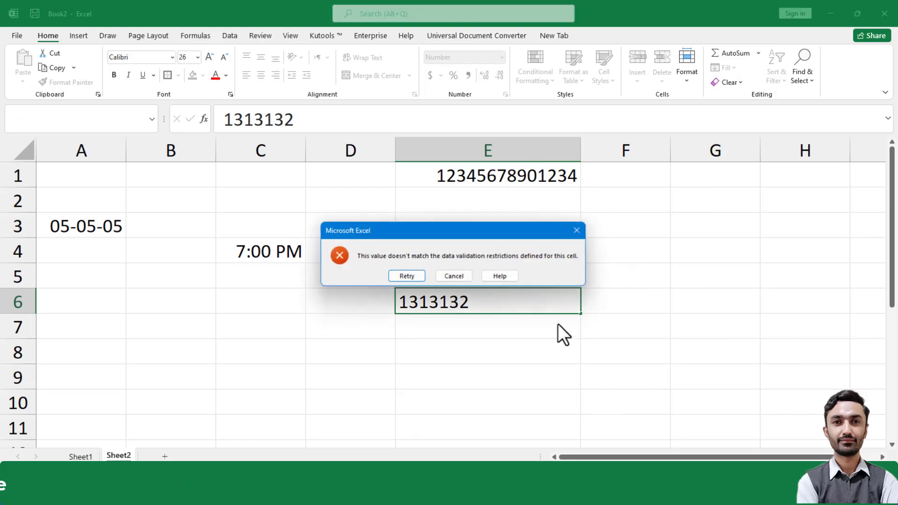
left_click(419, 277)
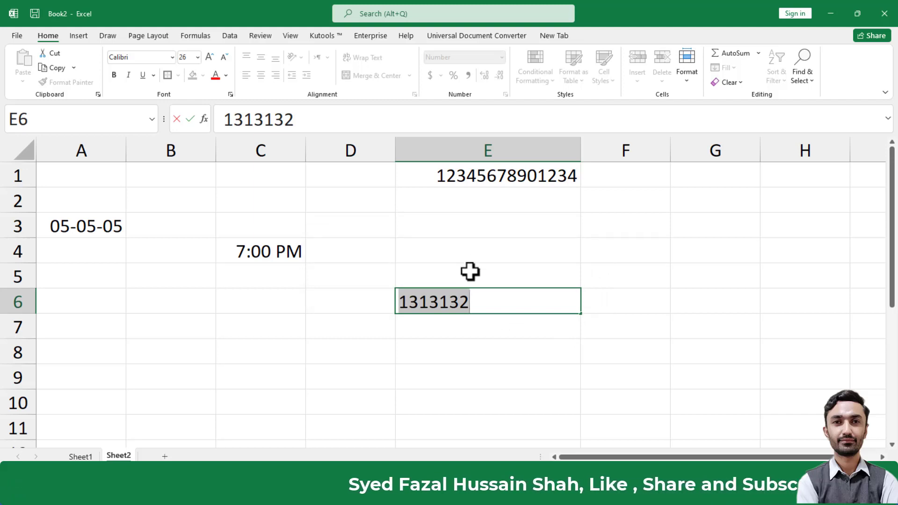
key("Return")
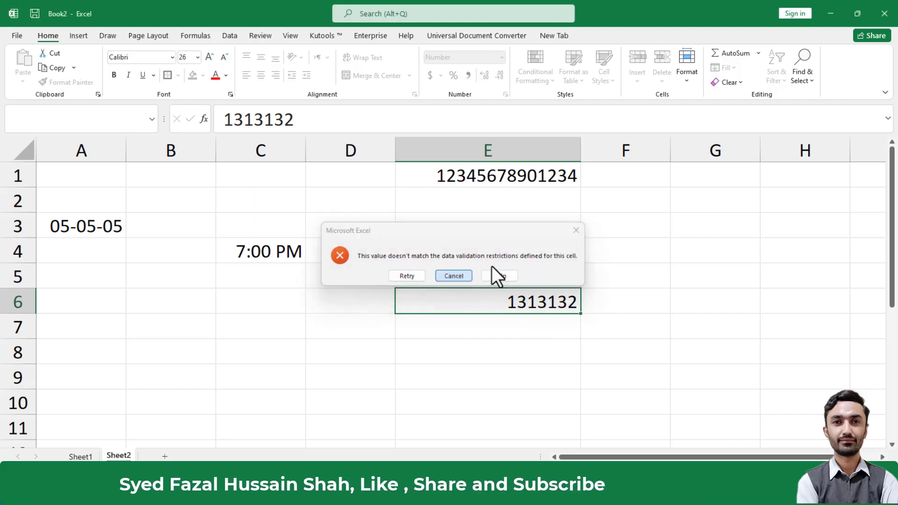
key("Escape")
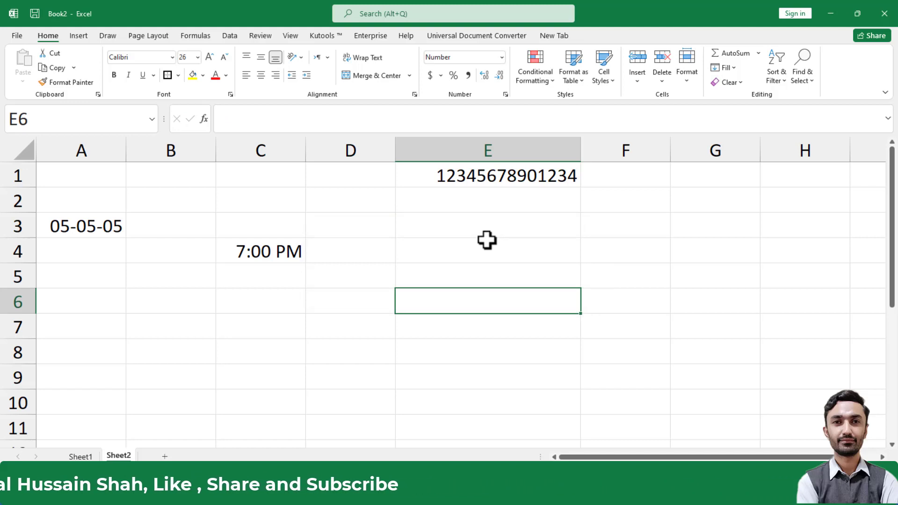
left_click(603, 229)
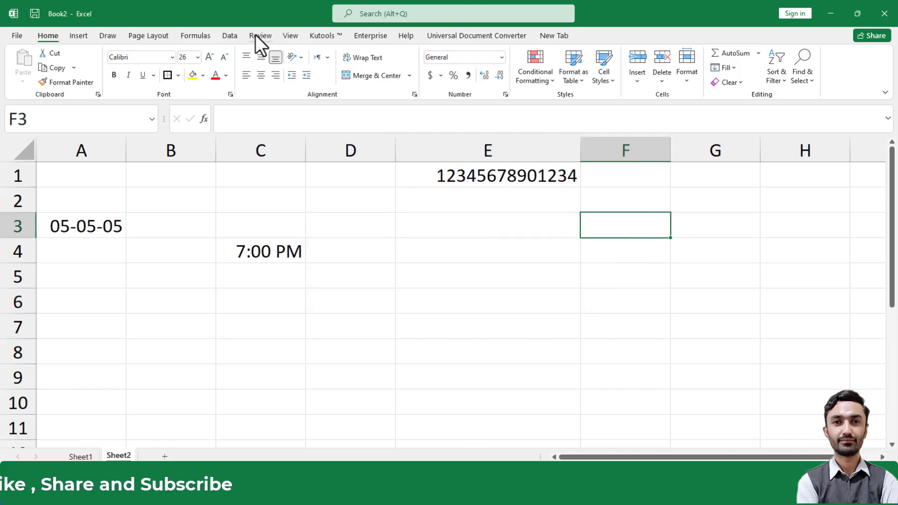
left_click(231, 36)
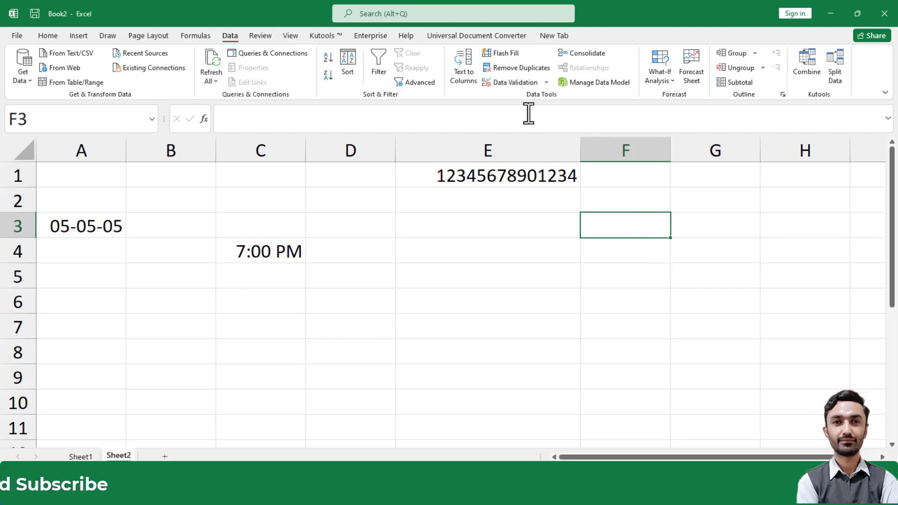
left_click(511, 82)
left_click(580, 279)
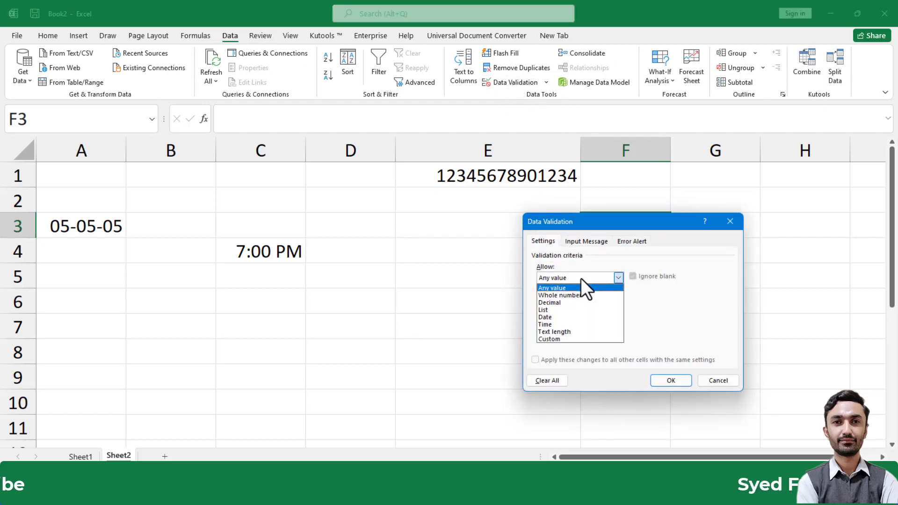
left_click(573, 337)
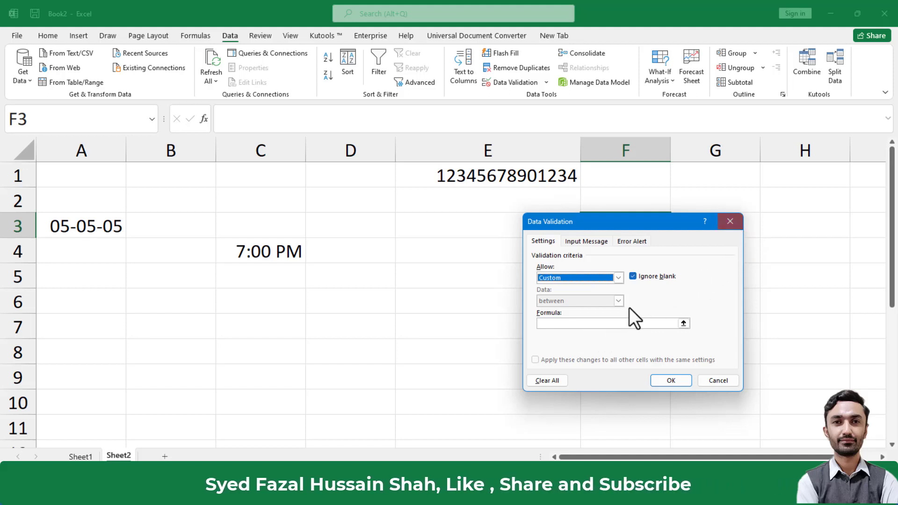
left_click(709, 382)
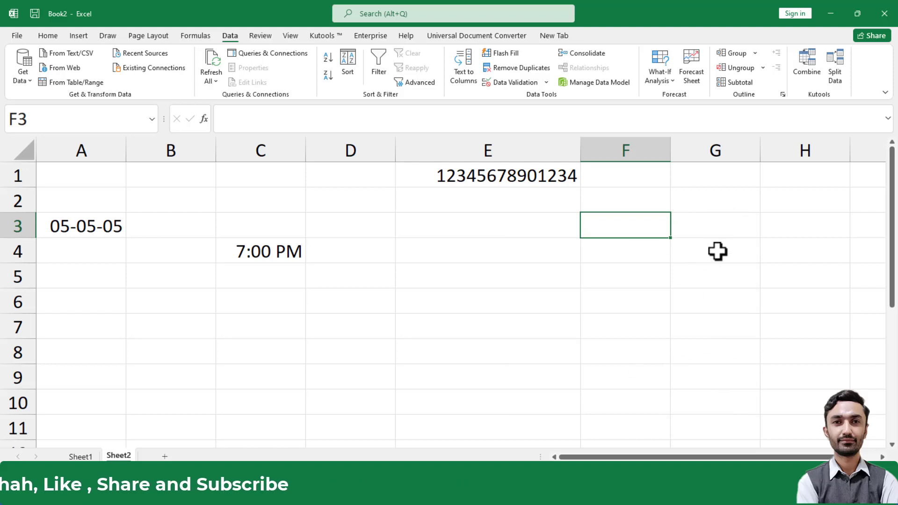
Step: Apply custom data validation to cells G1 to G6 with the formula =istext(G1) so that only text is allowed
left_click(729, 182)
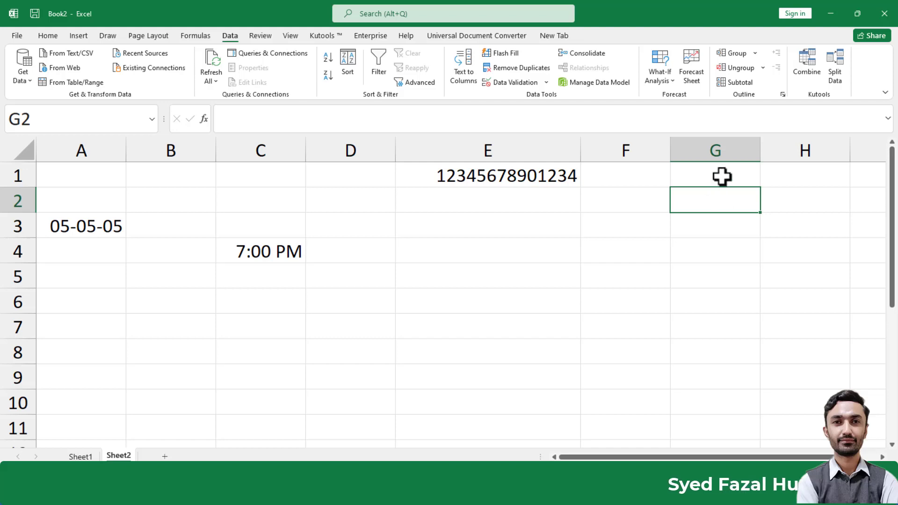
left_click_drag(721, 176, 707, 294)
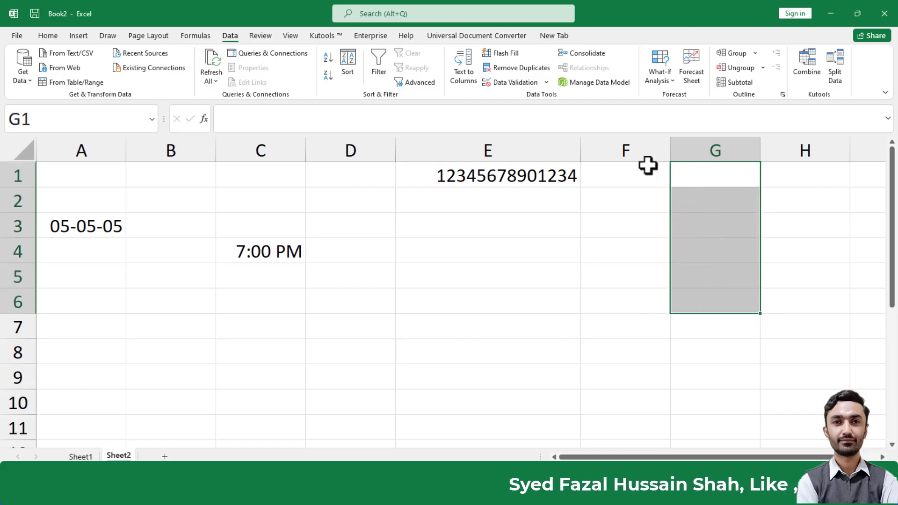
left_click(509, 83)
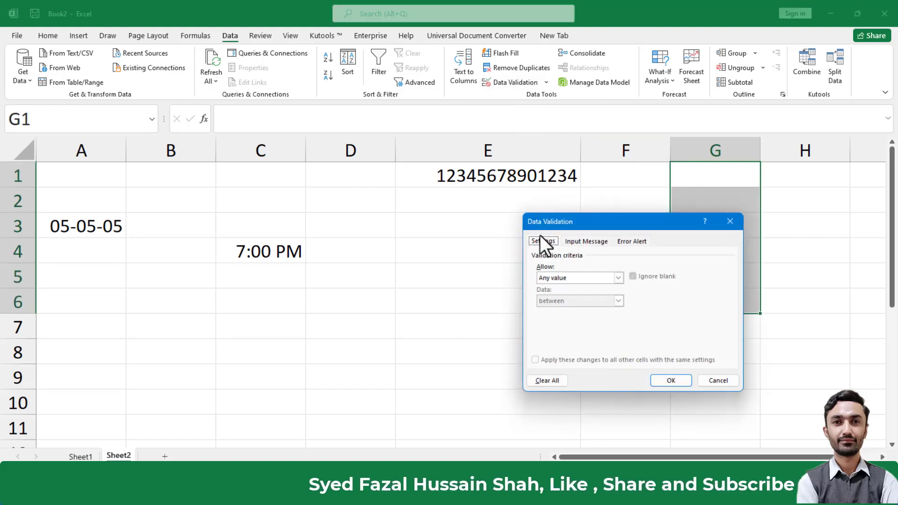
left_click(581, 281)
left_click(566, 338)
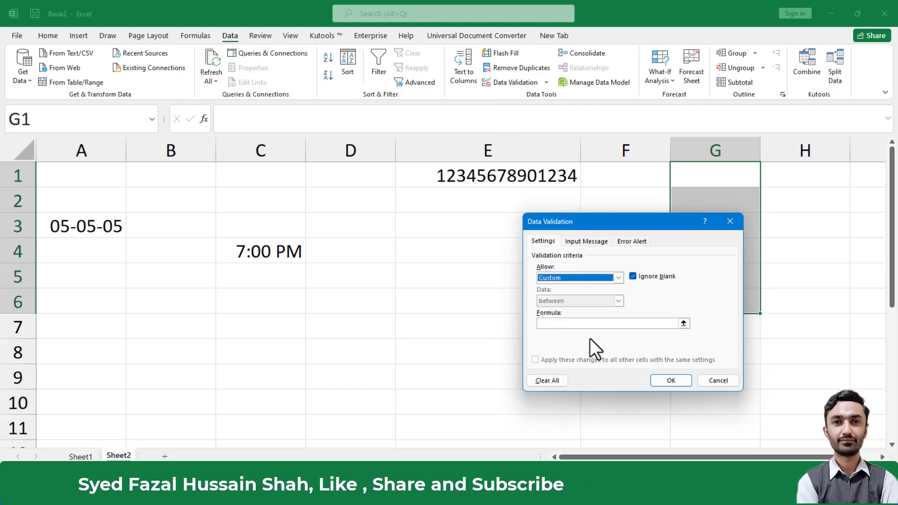
left_click(599, 323)
type("=")
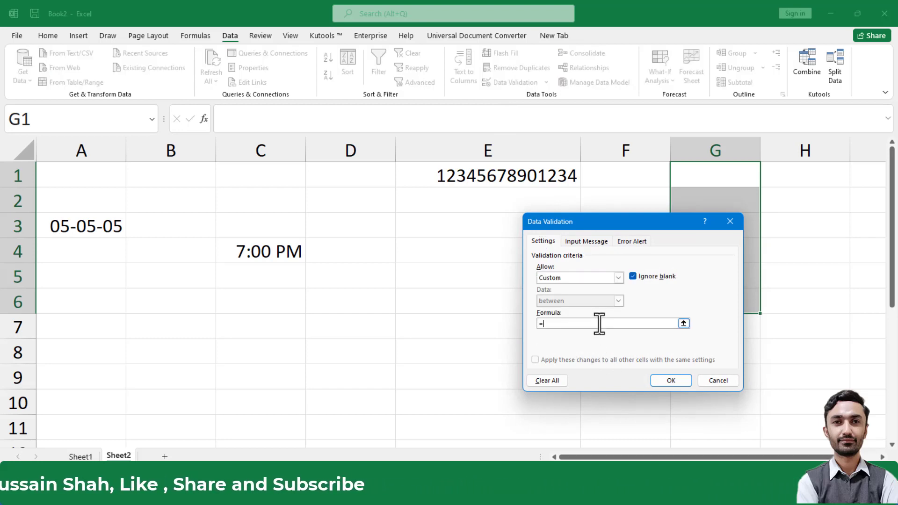
type("istext")
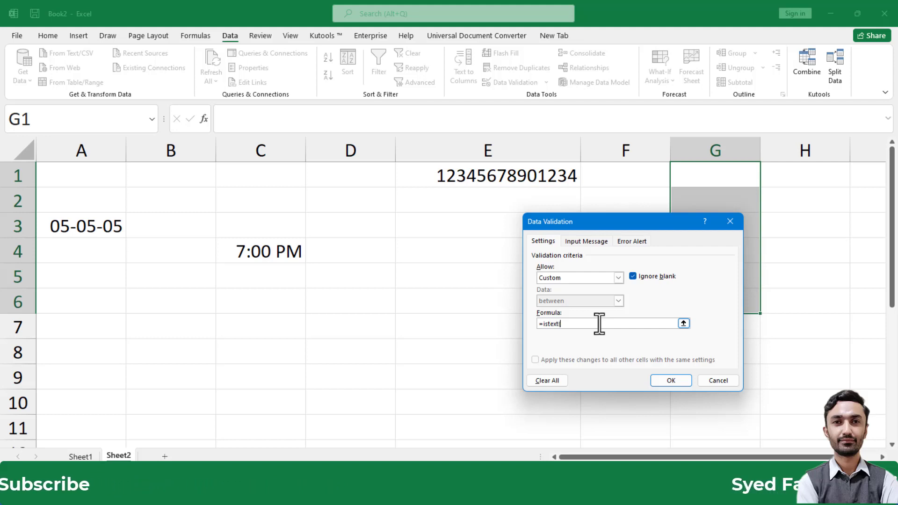
type("(")
left_click(707, 183)
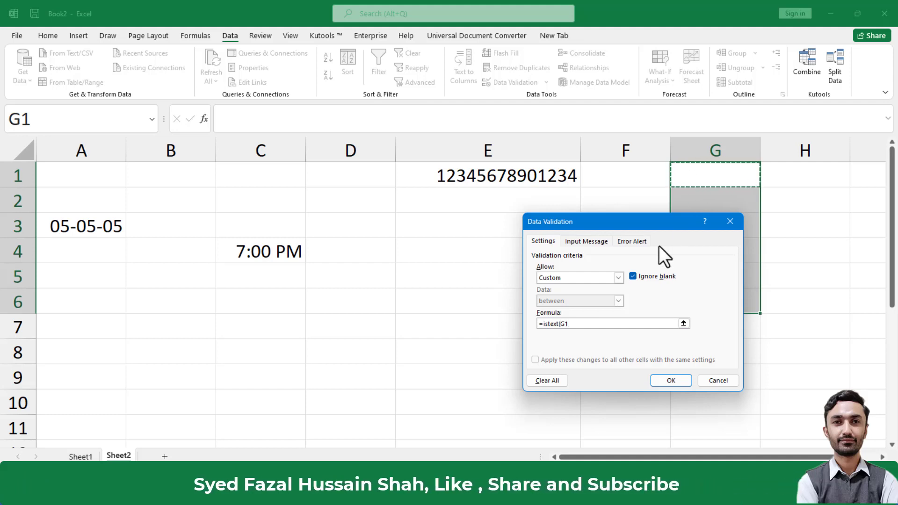
type(")")
key("Return")
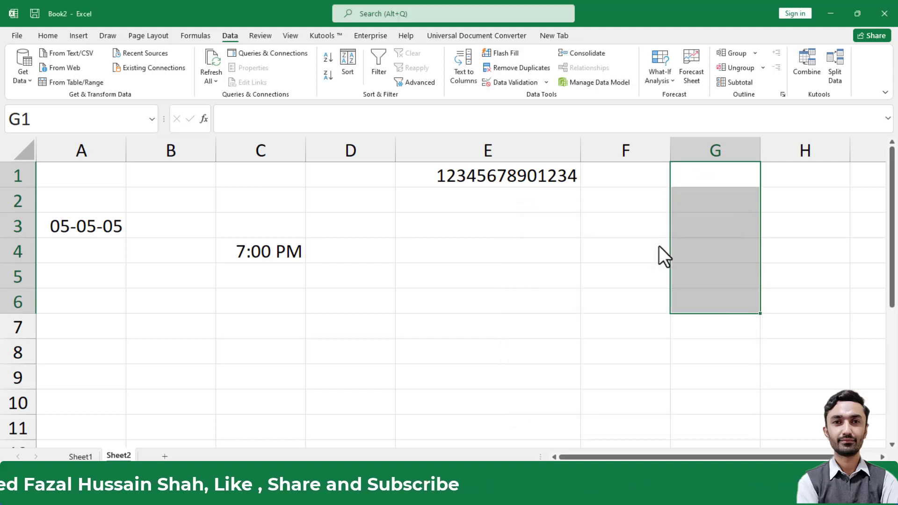
Step: Enter a person's first name in cell G1 and try to enter the number 4534 in cell G2
left_click(716, 182)
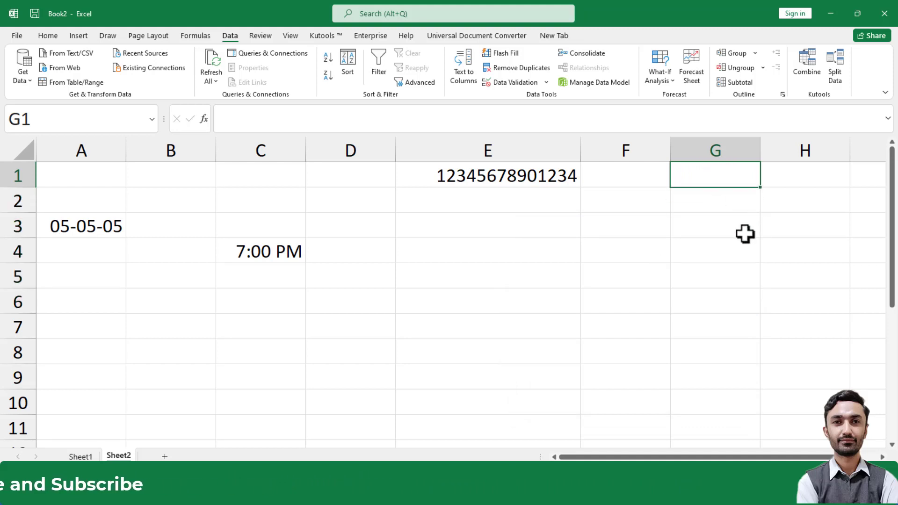
type("Fazal")
key("Return")
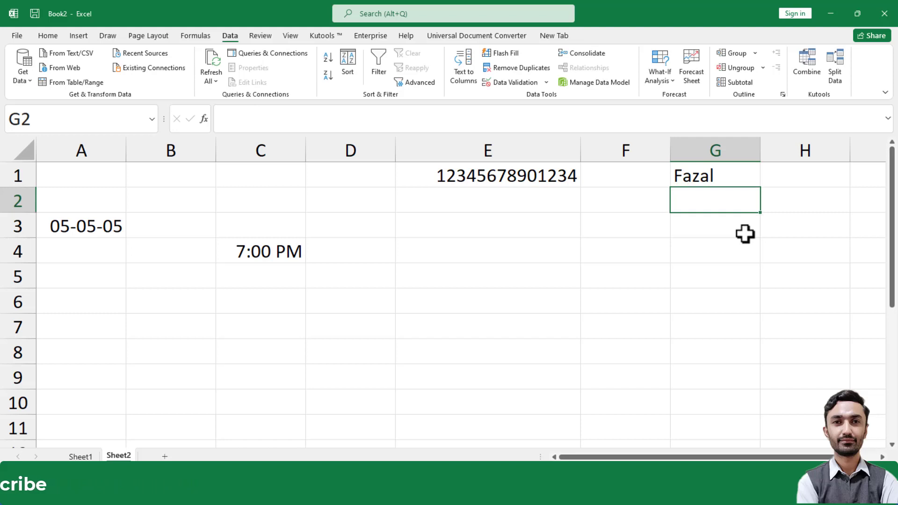
type("4534")
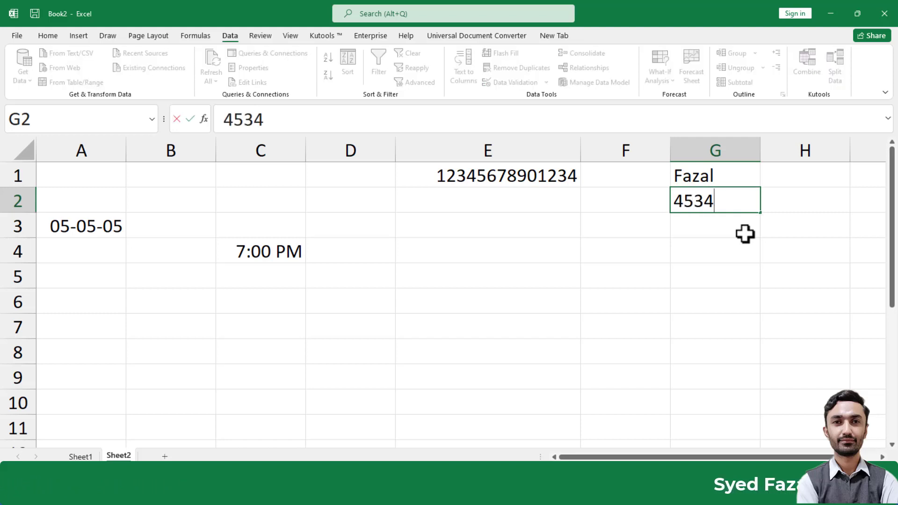
key("Return")
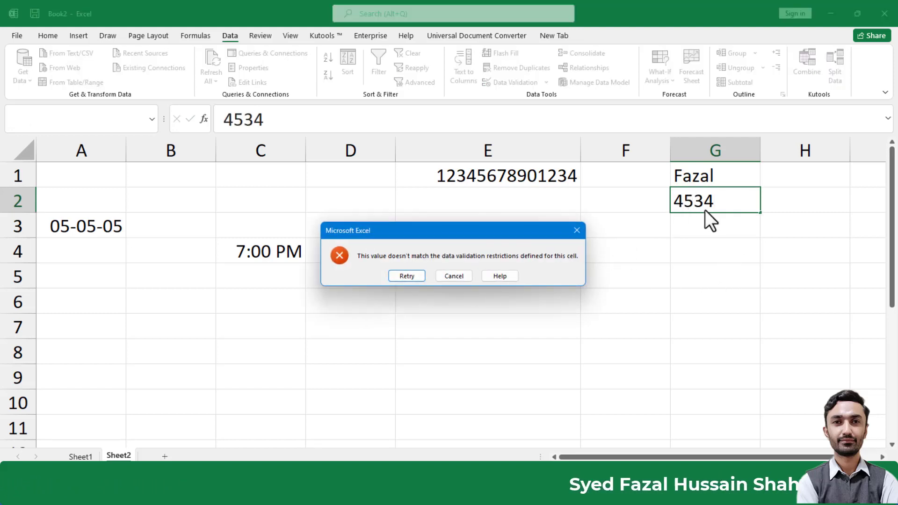